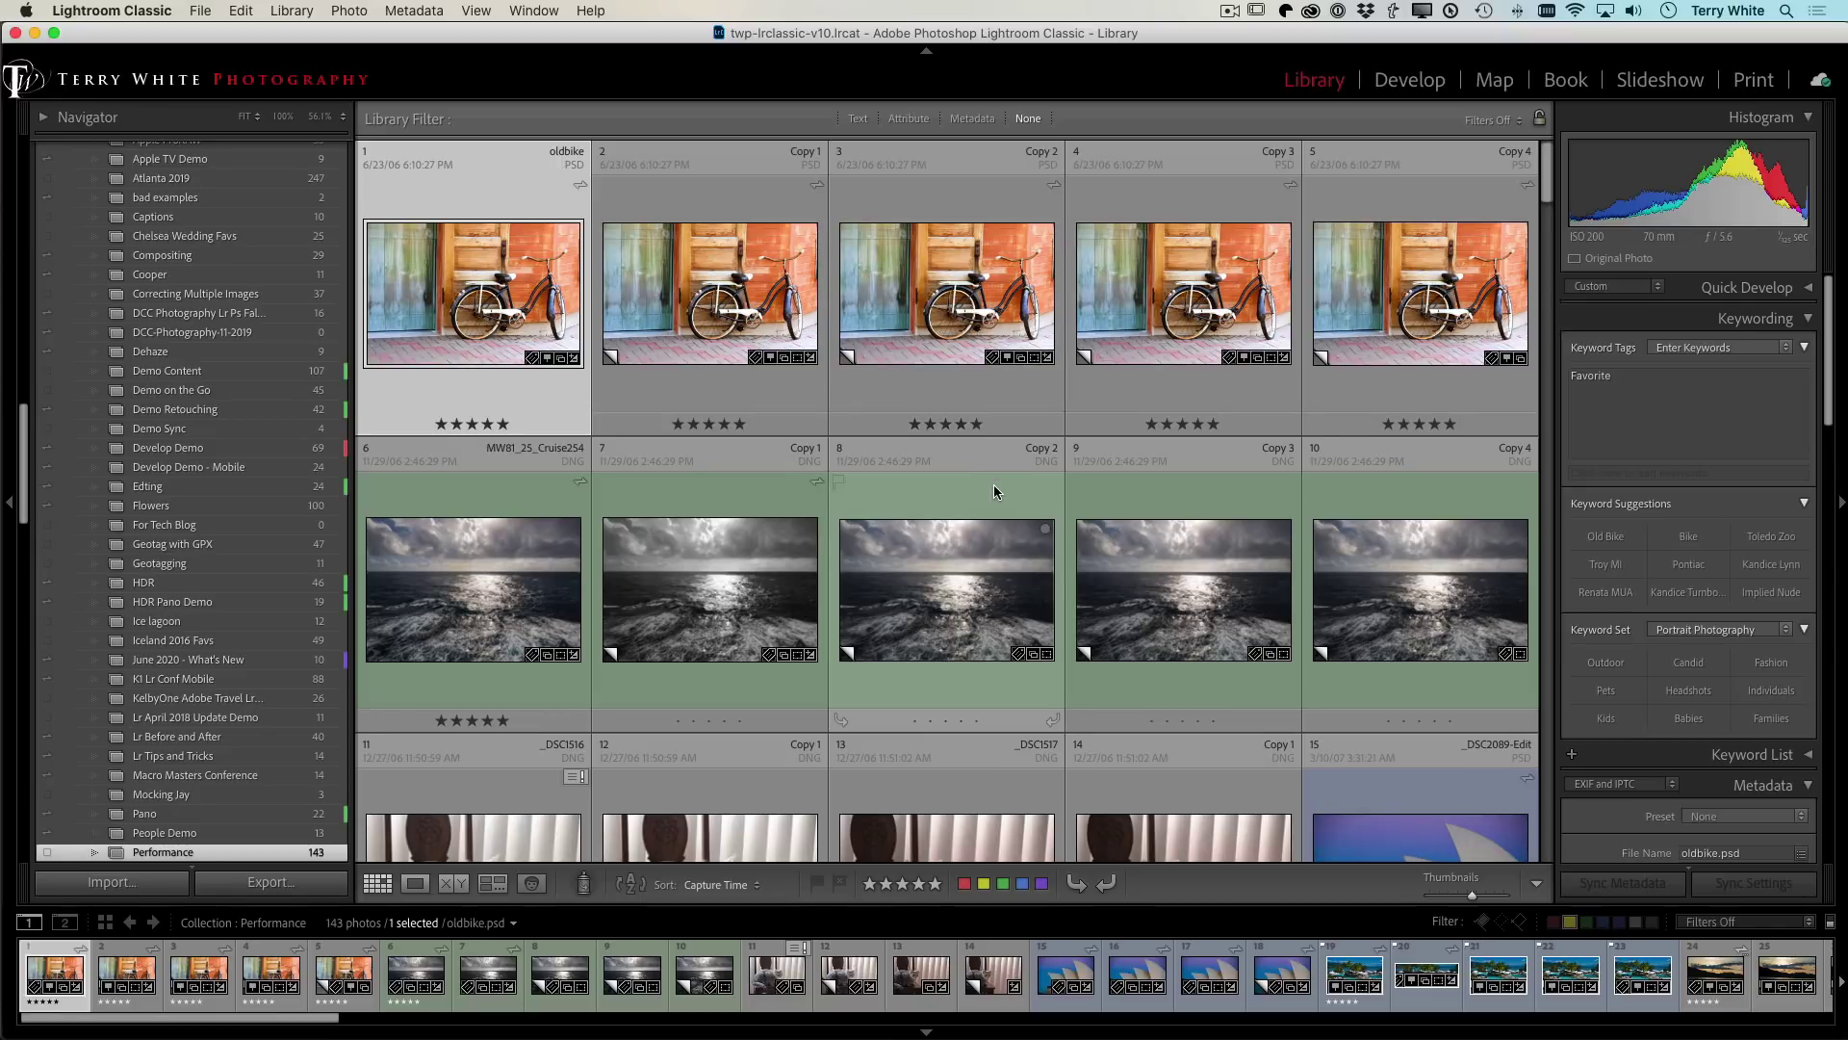
Step: Compare the pool shot 23 and lake sunset photo 24 side by side, then return to Grid
scroll(993, 481, "down", 10)
scroll(994, 477, "down", 20)
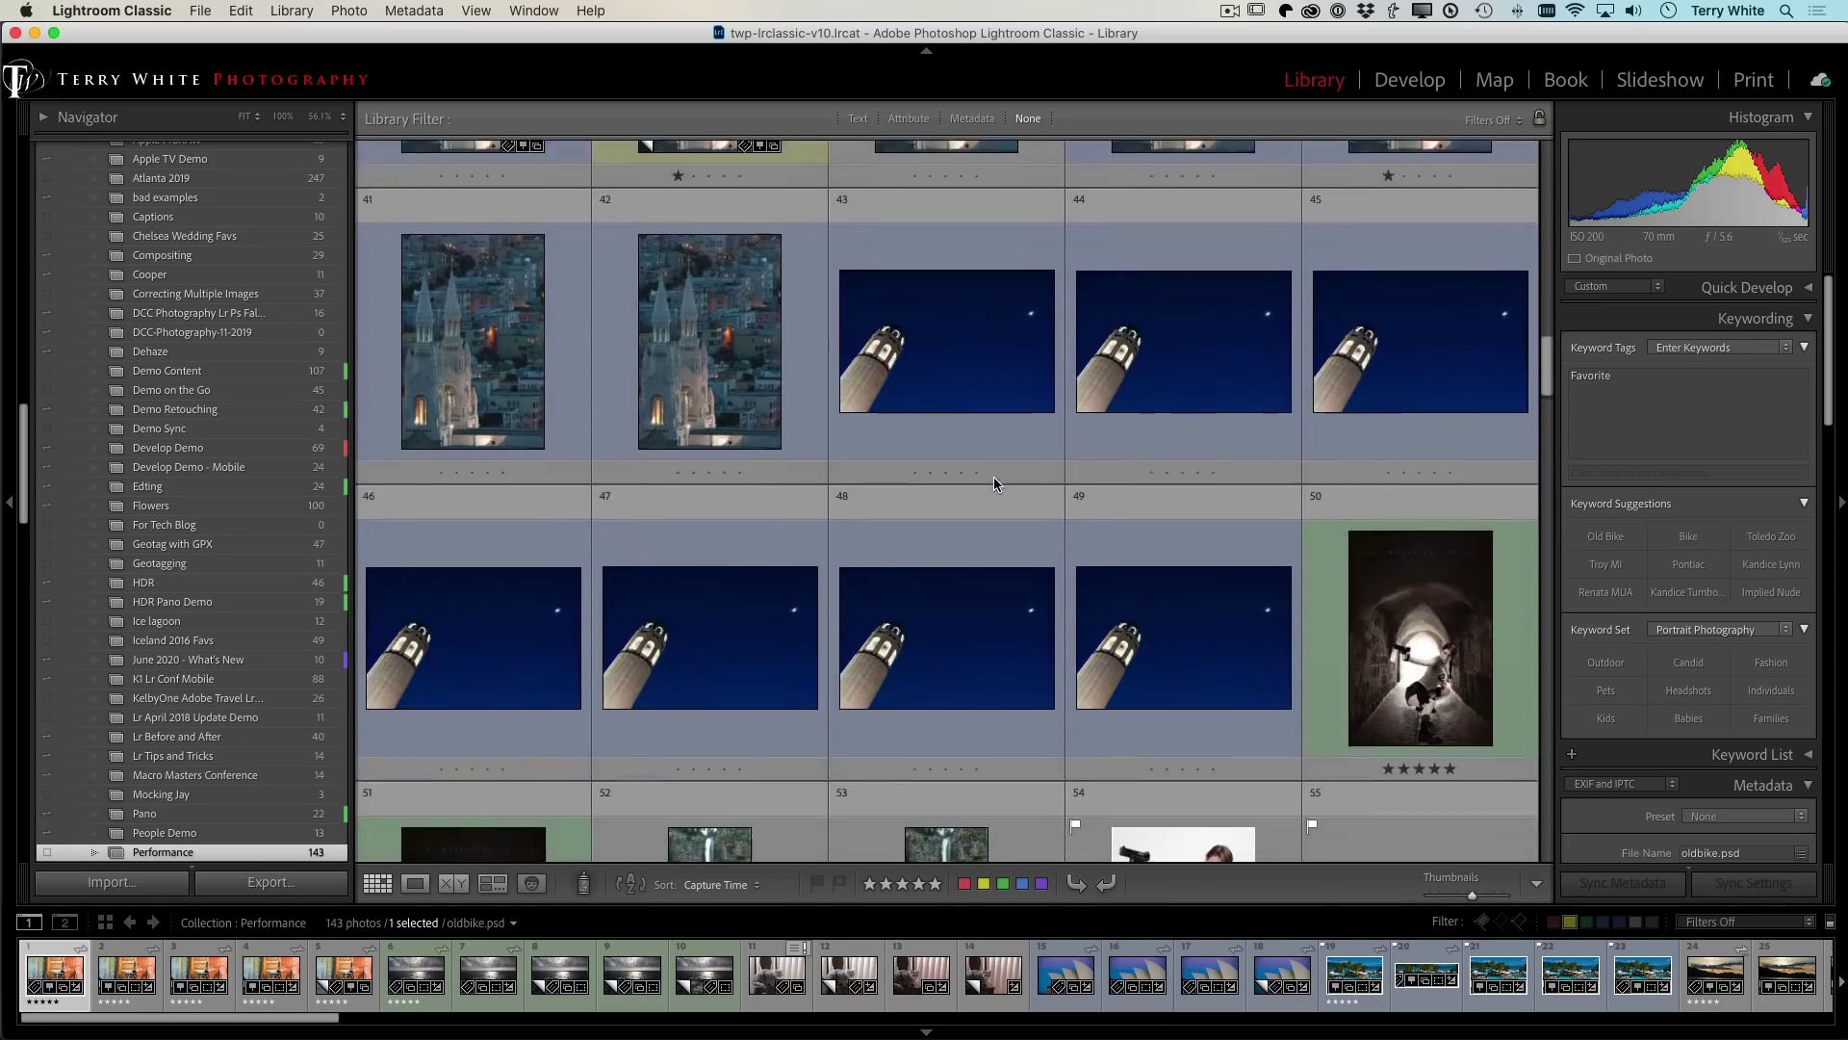
scroll(995, 483, "down", 20)
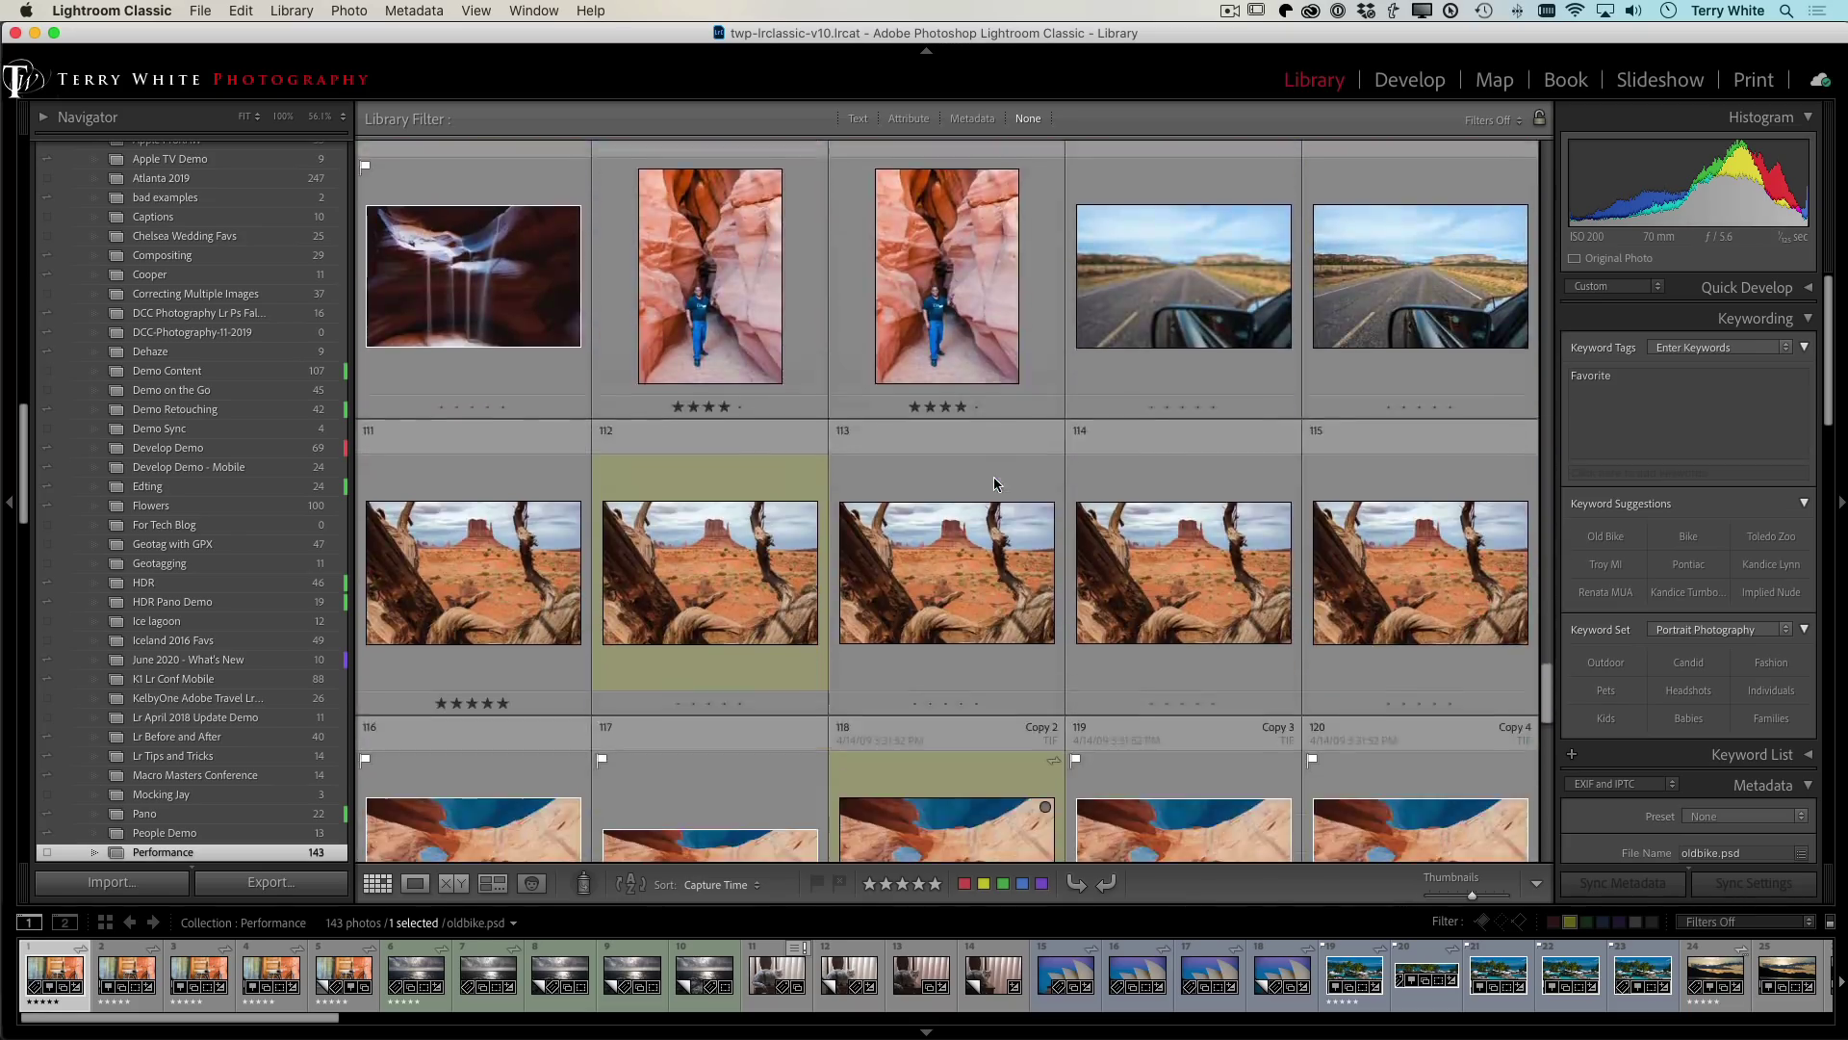
scroll(994, 476, "up", 20)
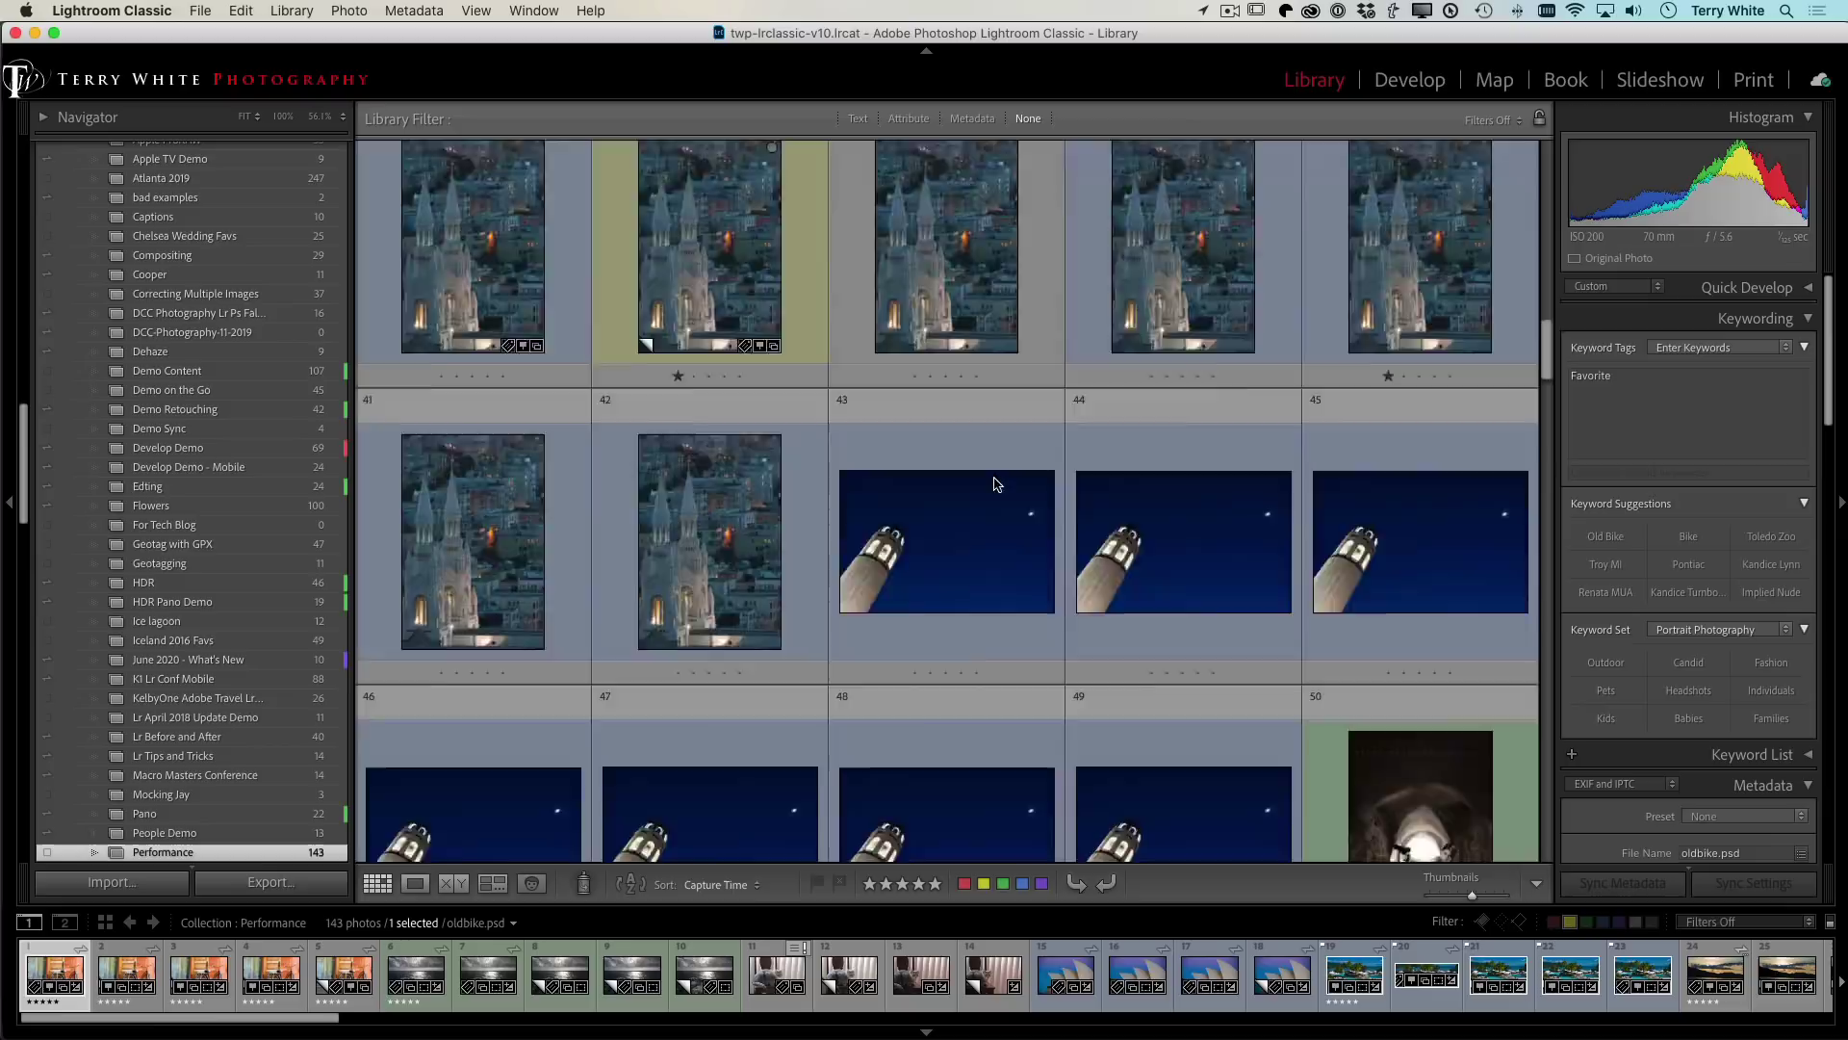
scroll(1030, 549, "down", 6)
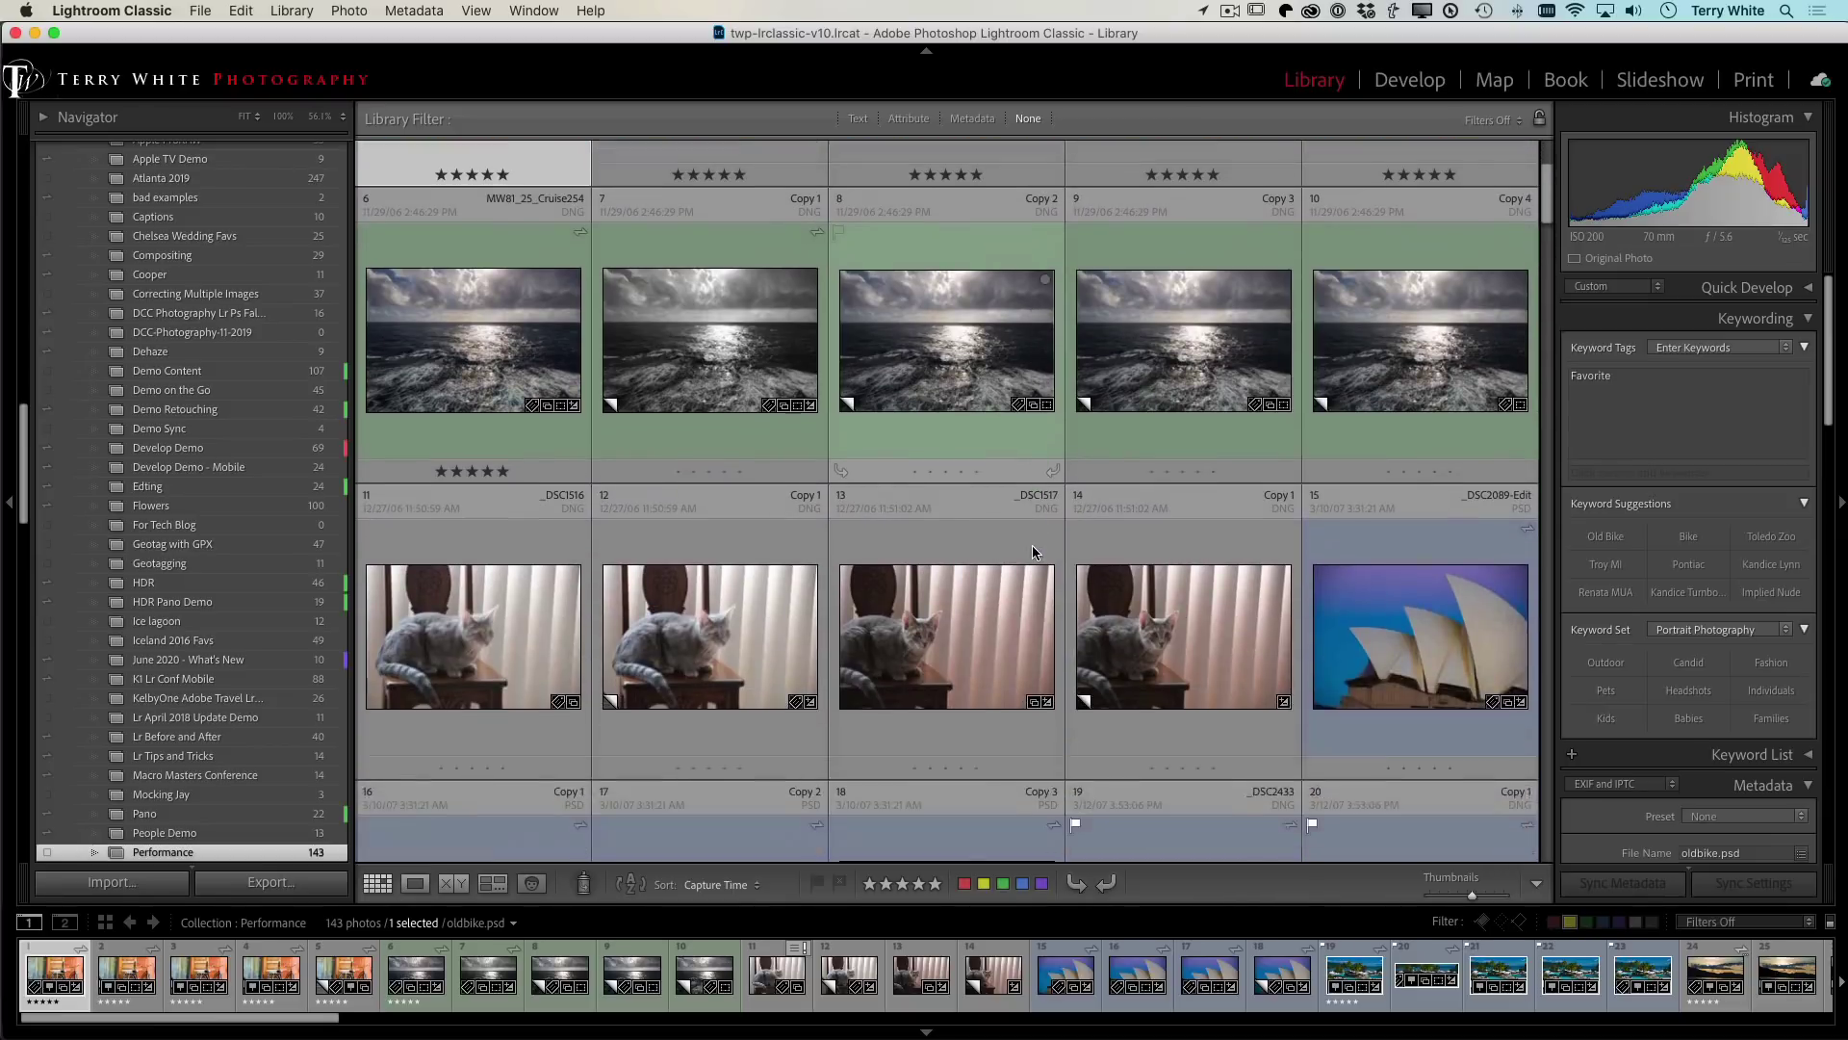
scroll(991, 568, "down", 2)
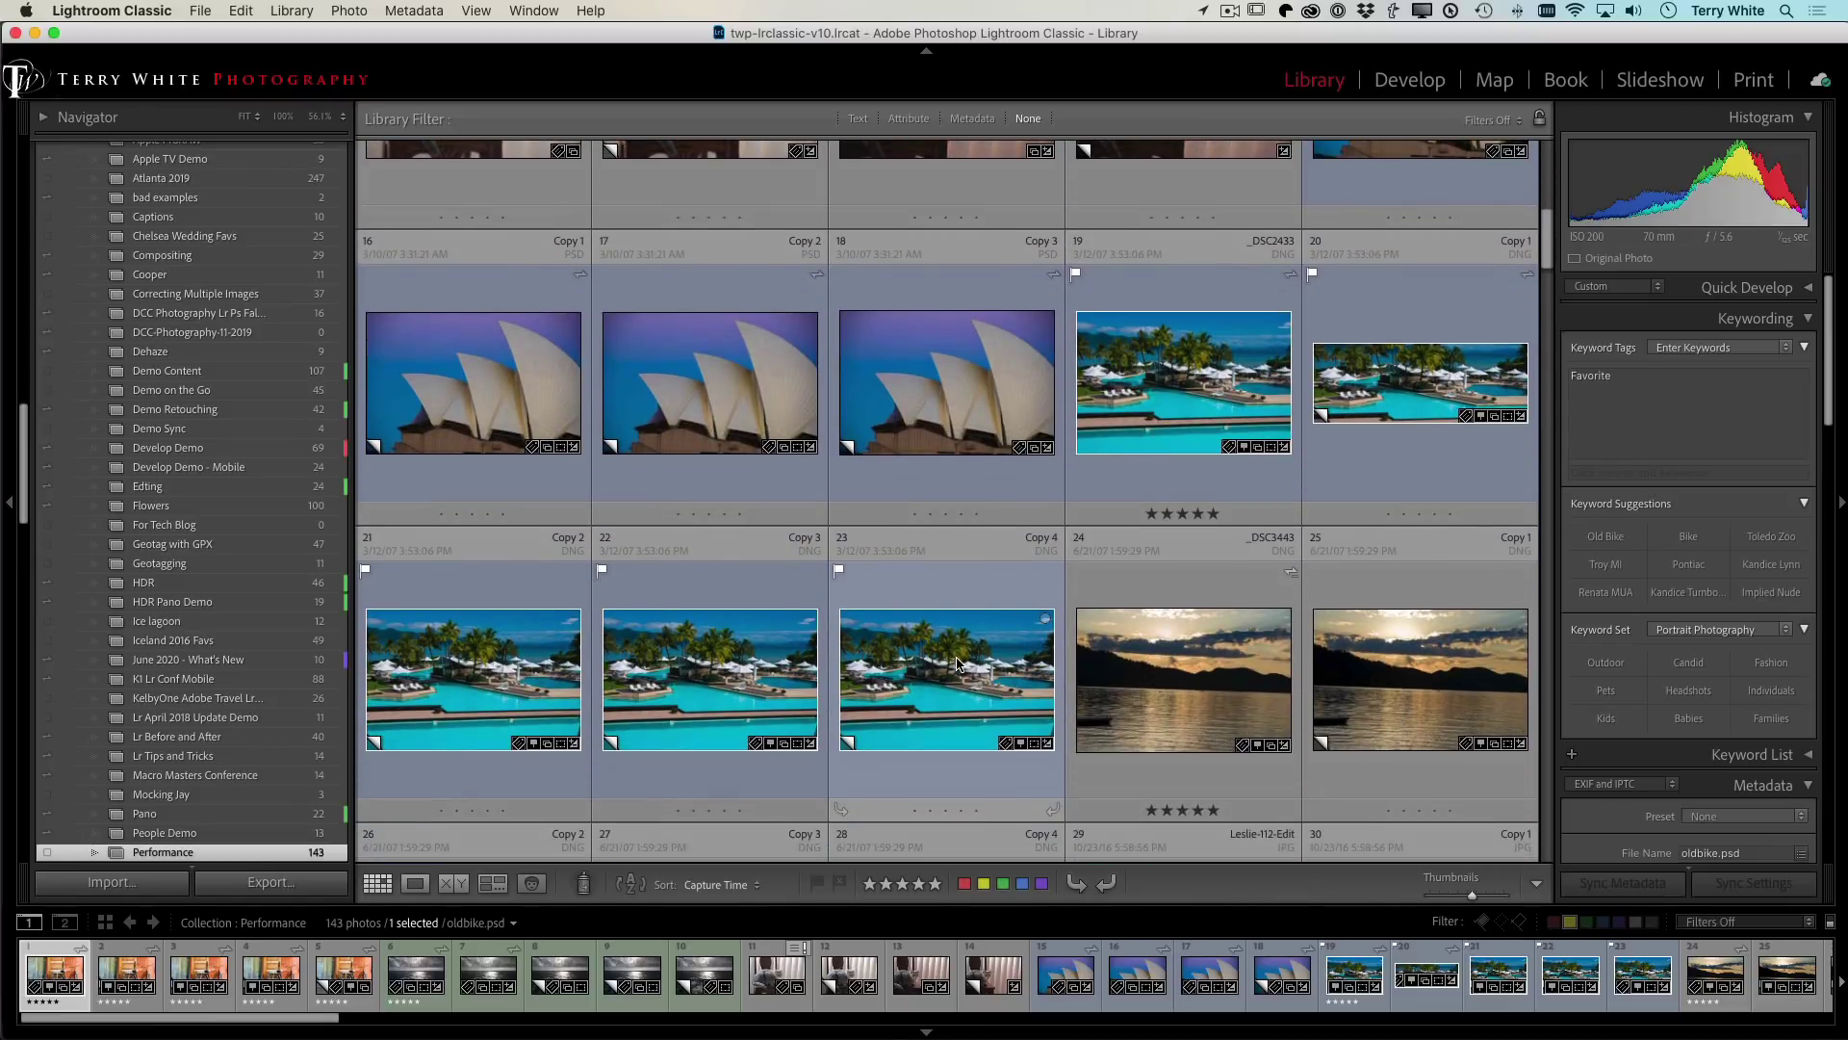
left_click(991, 577)
left_click(1137, 685, "super")
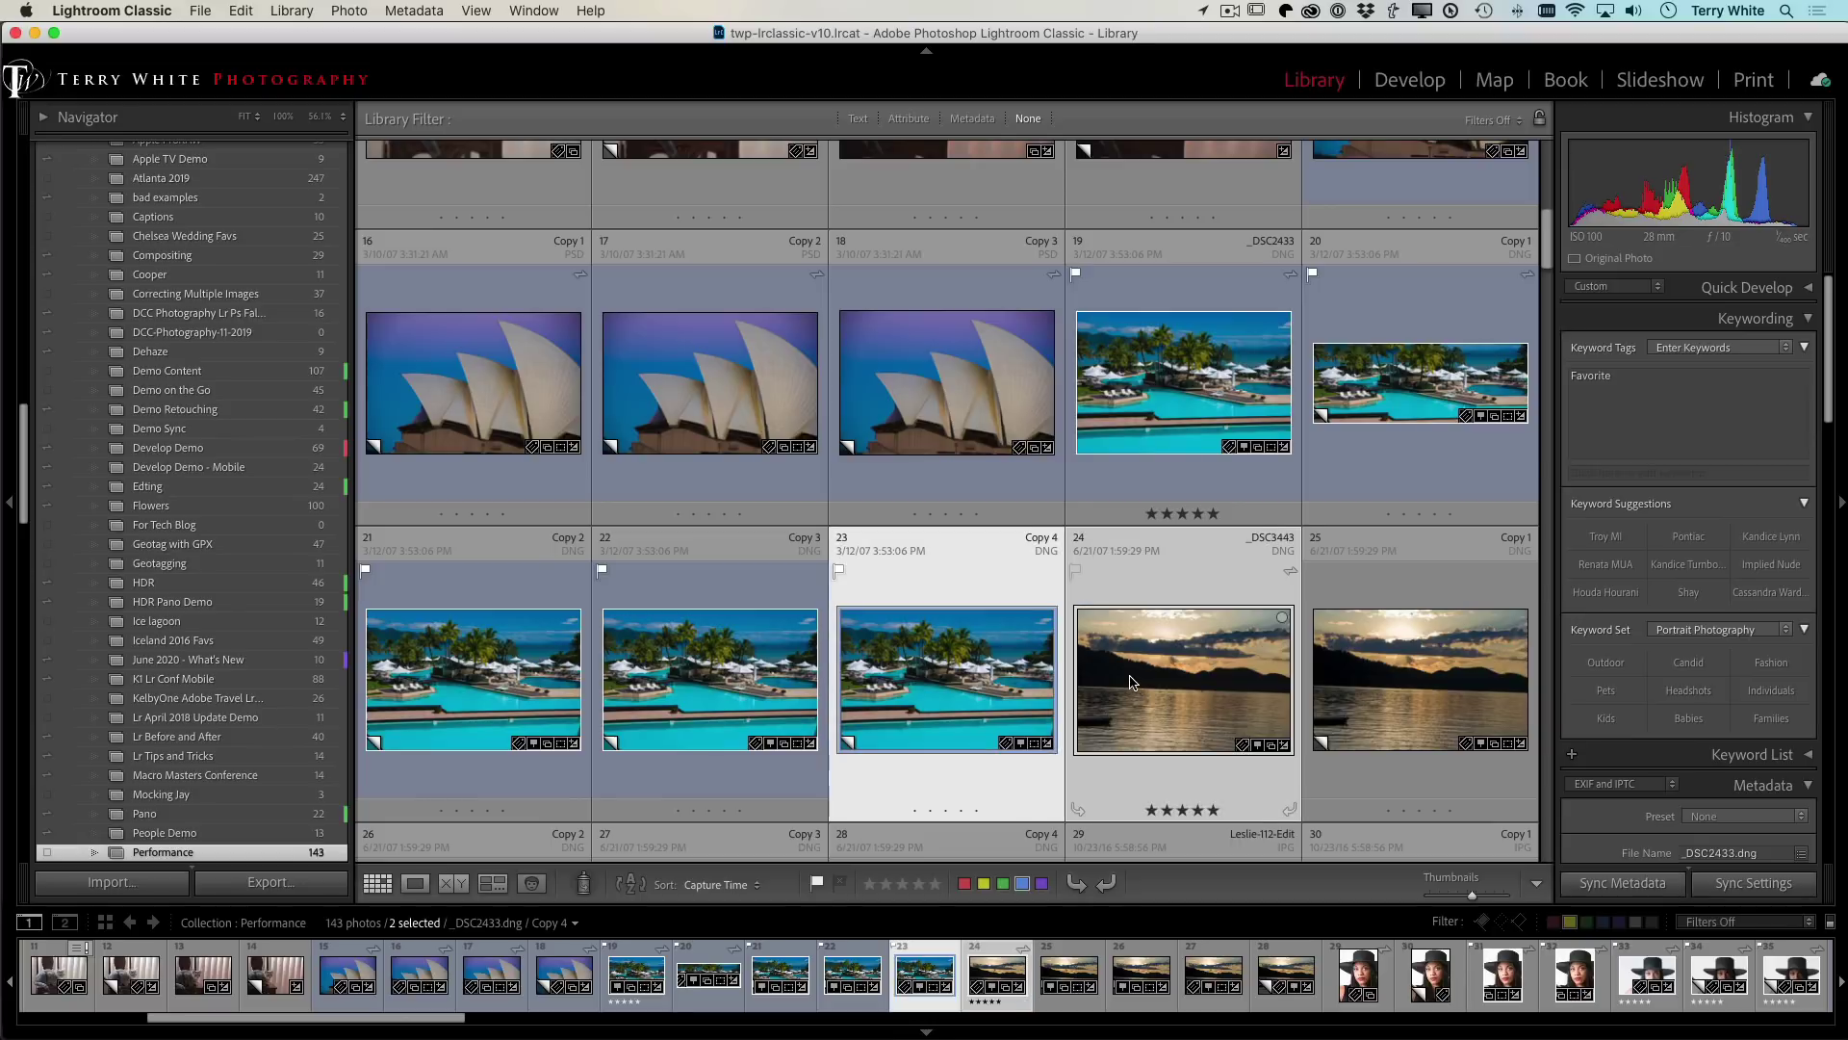
key("c")
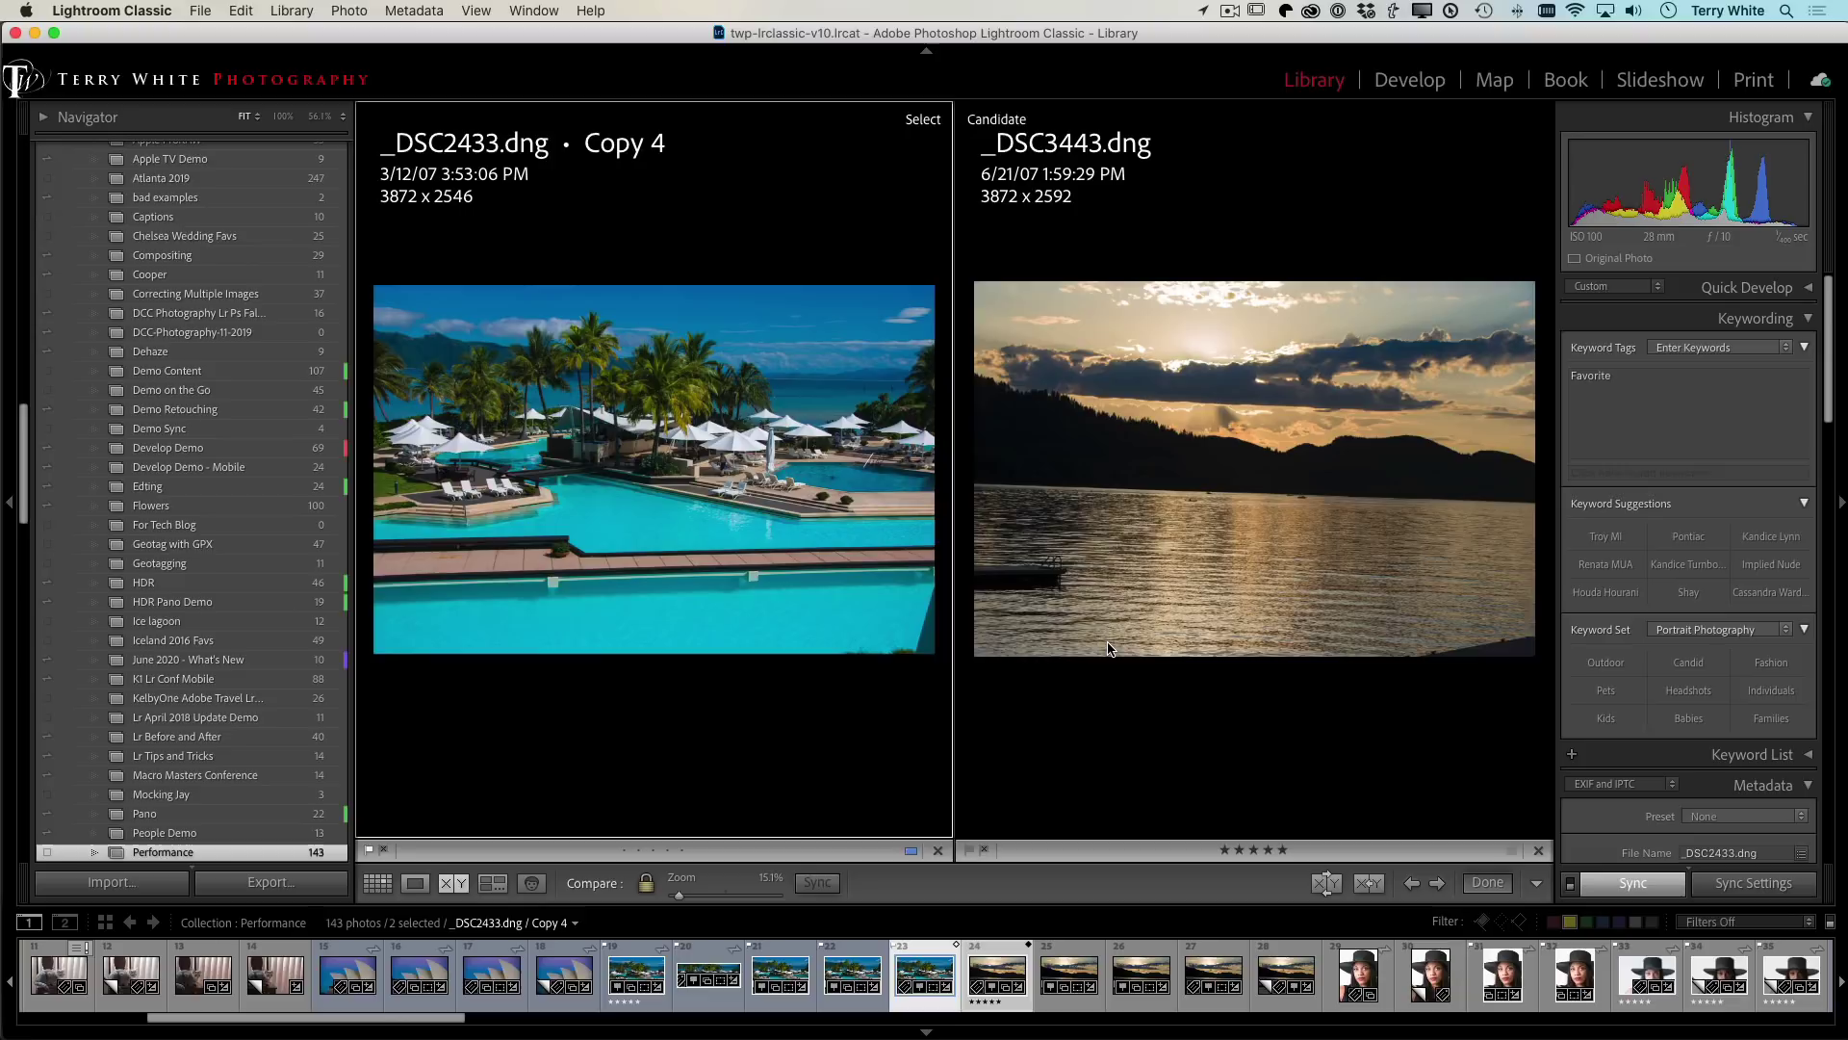
key("g")
Step: Preview the Opera House photo 18 large in Loupe view and go back to Grid
left_click(942, 403)
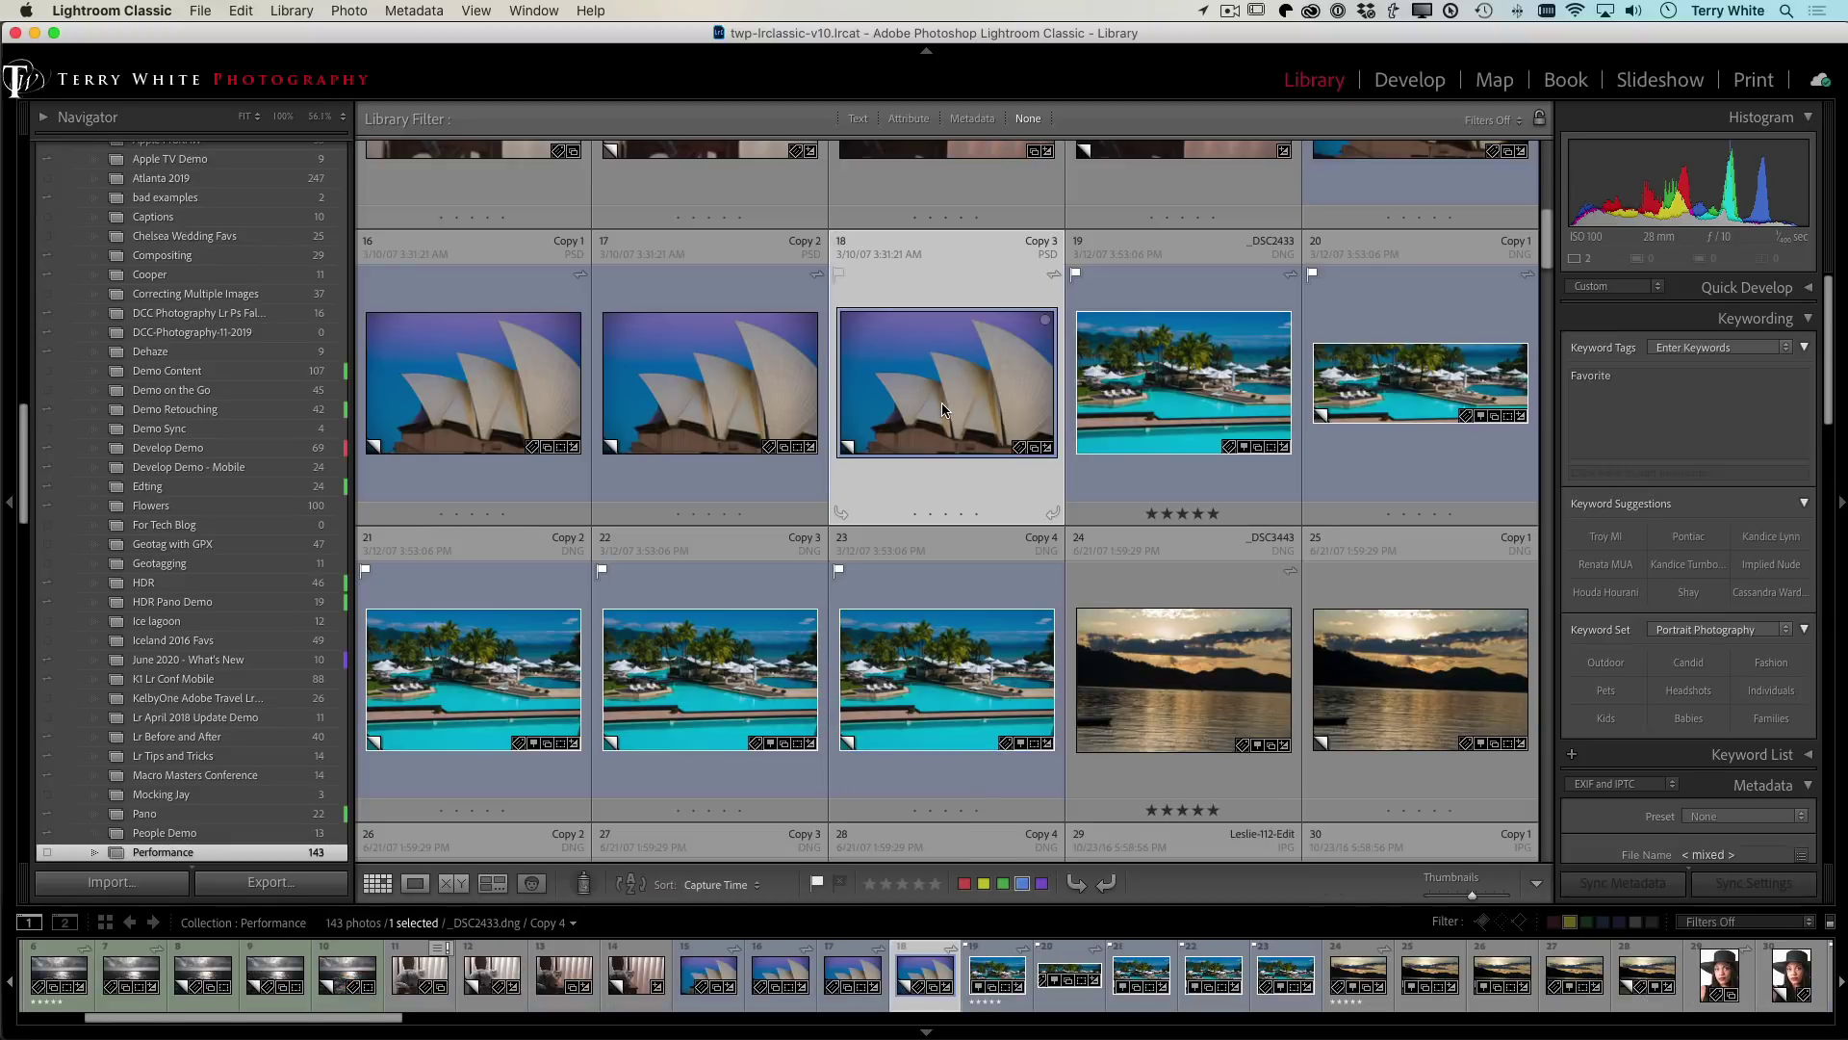
key("e")
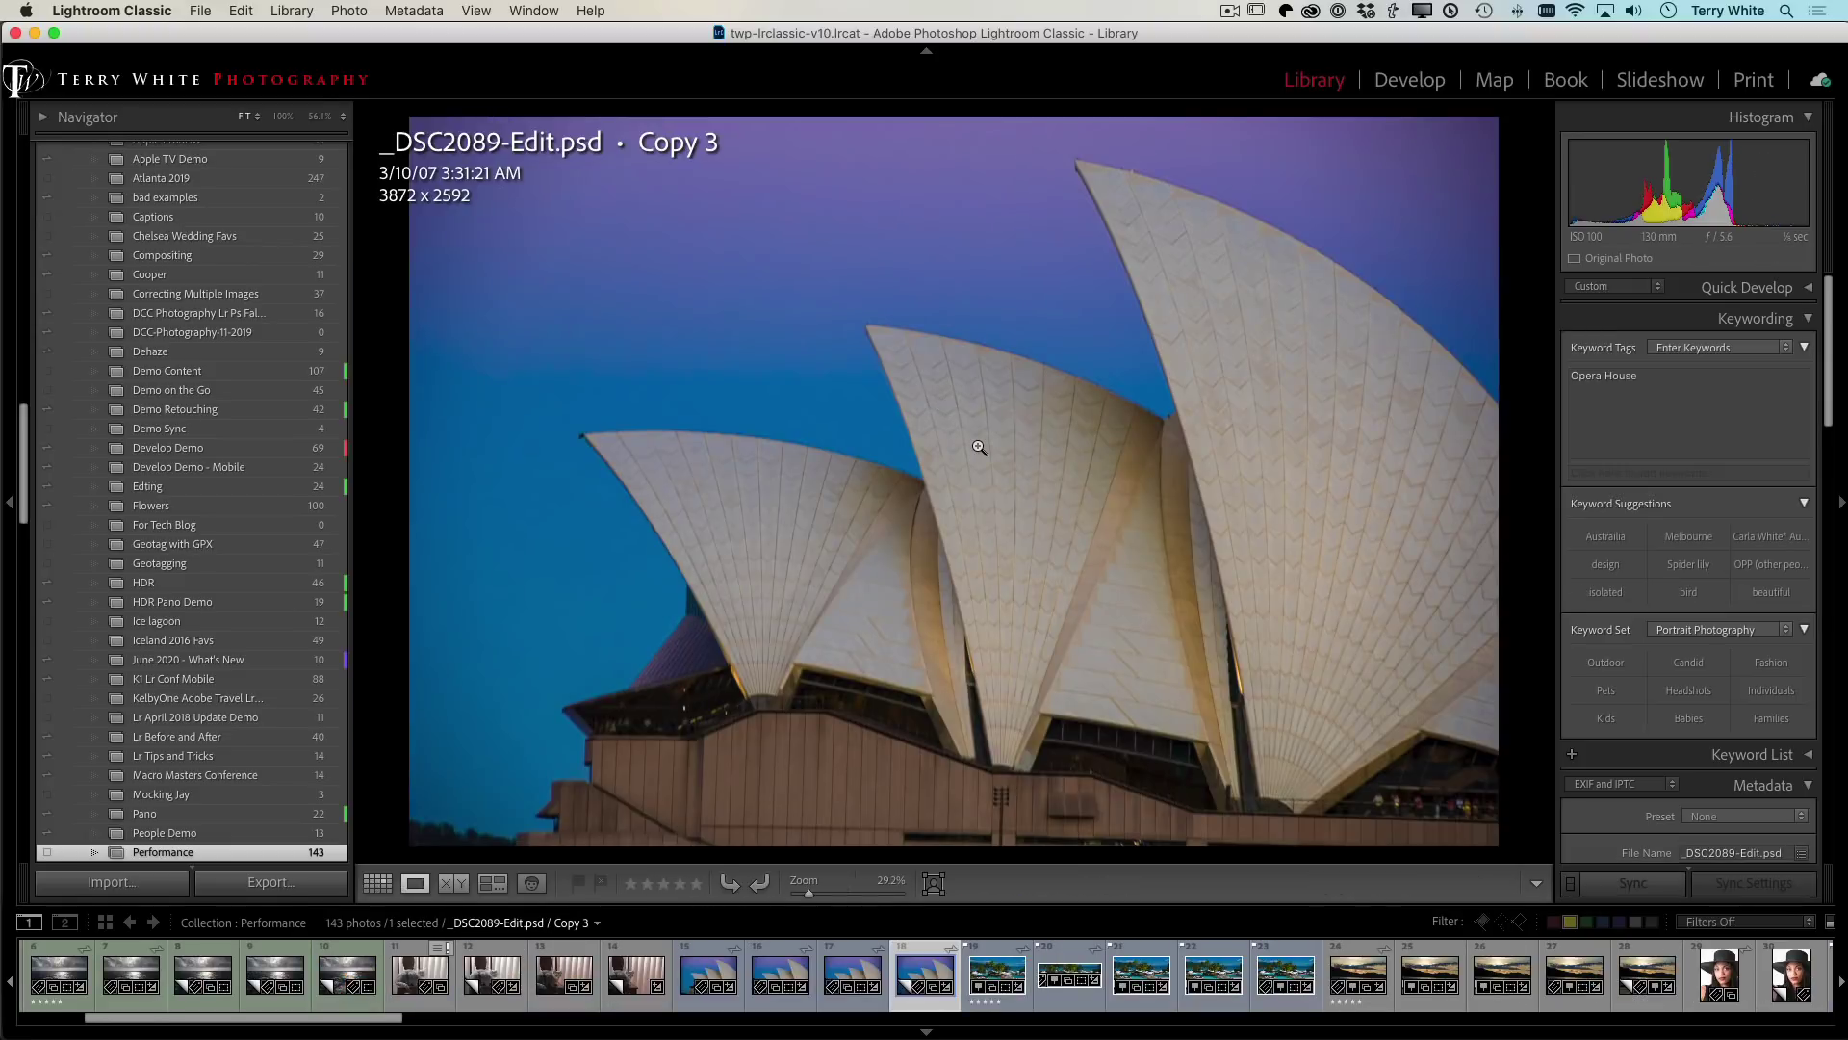
key("g")
Step: Select the lake sunset photos from _DSC3443 (24) through photo 28
scroll(1001, 491, "up", 5)
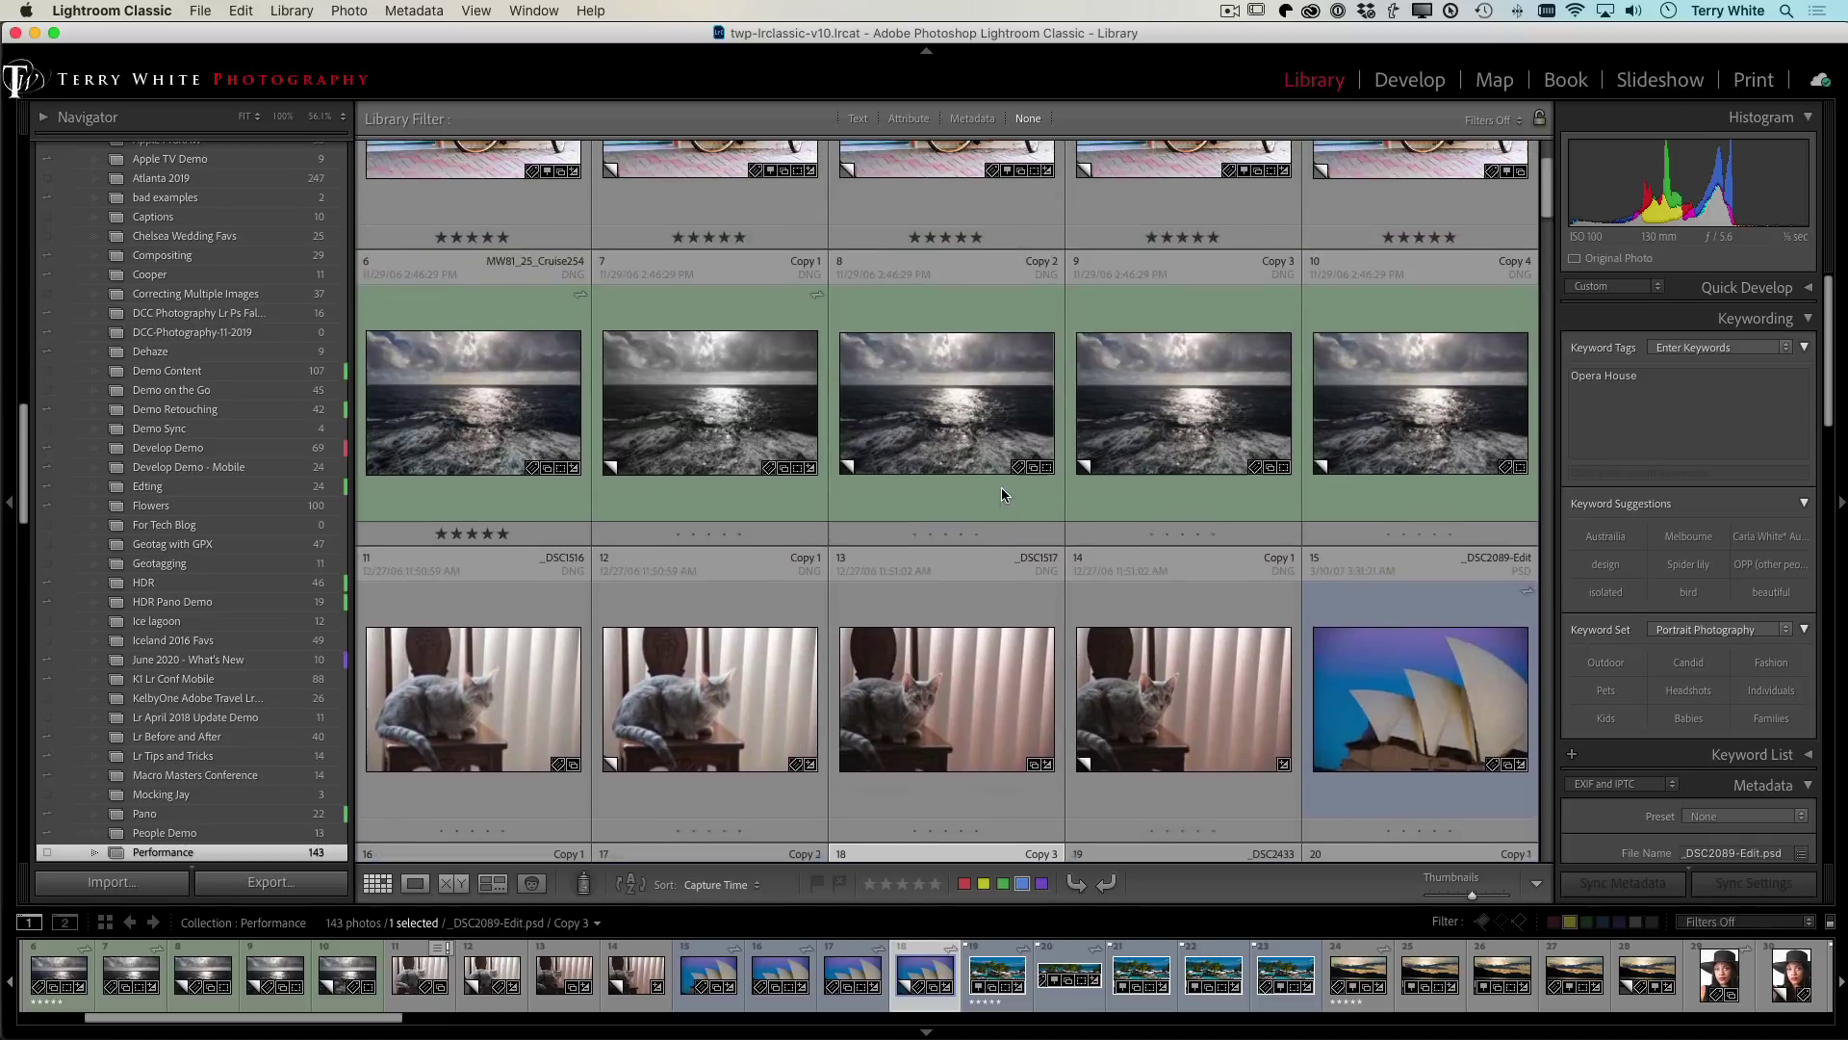
scroll(1001, 494, "down", 5)
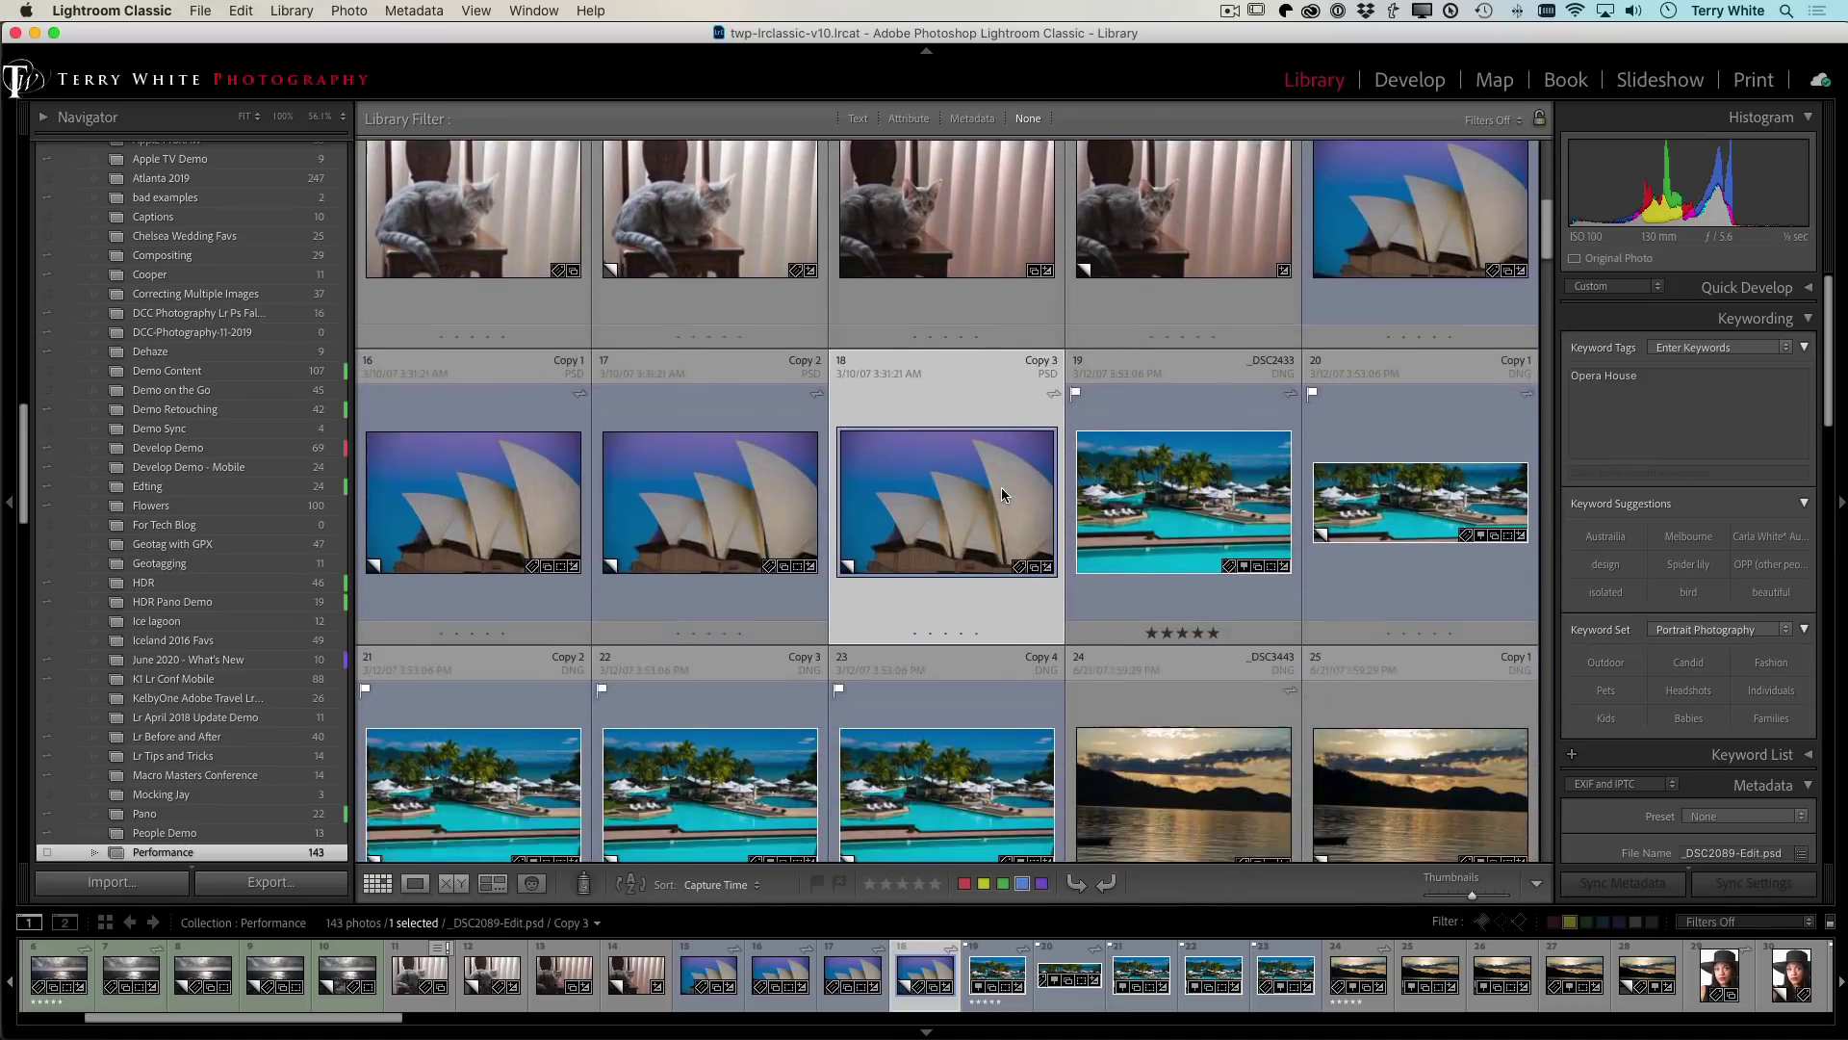
scroll(1001, 487, "down", 3)
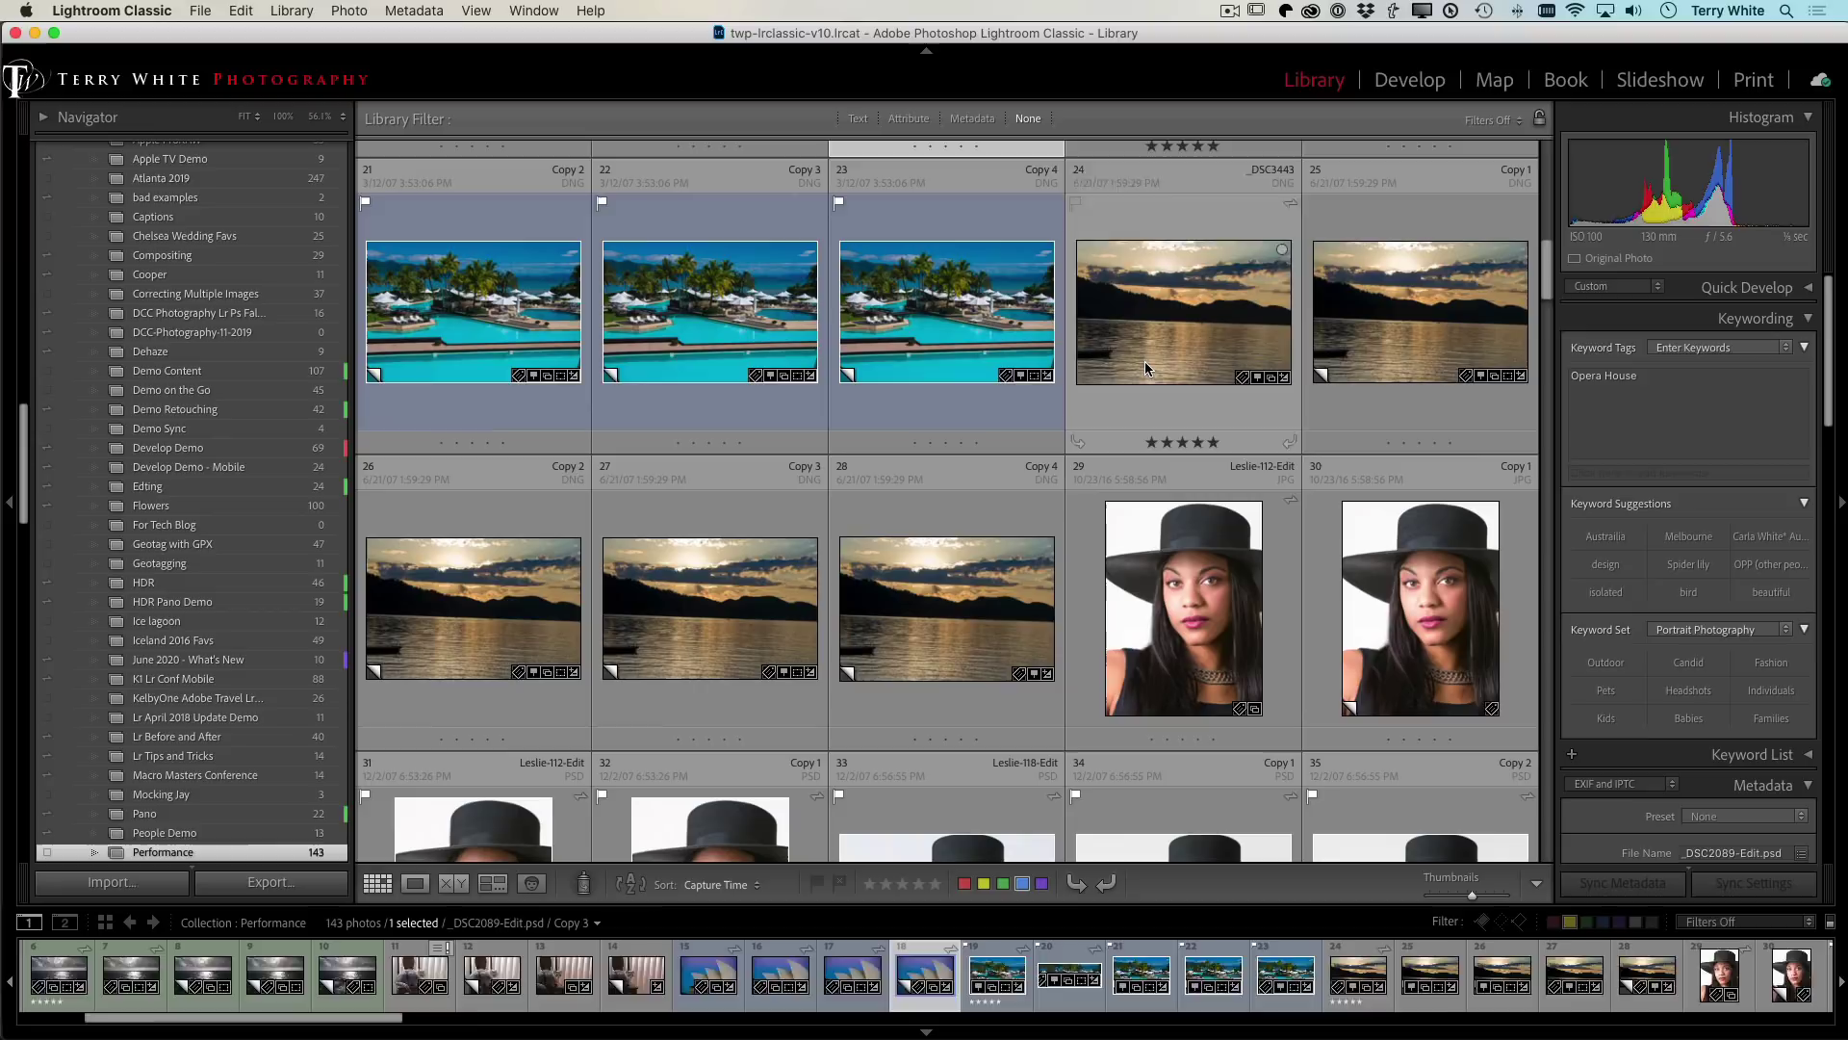
left_click(1145, 367)
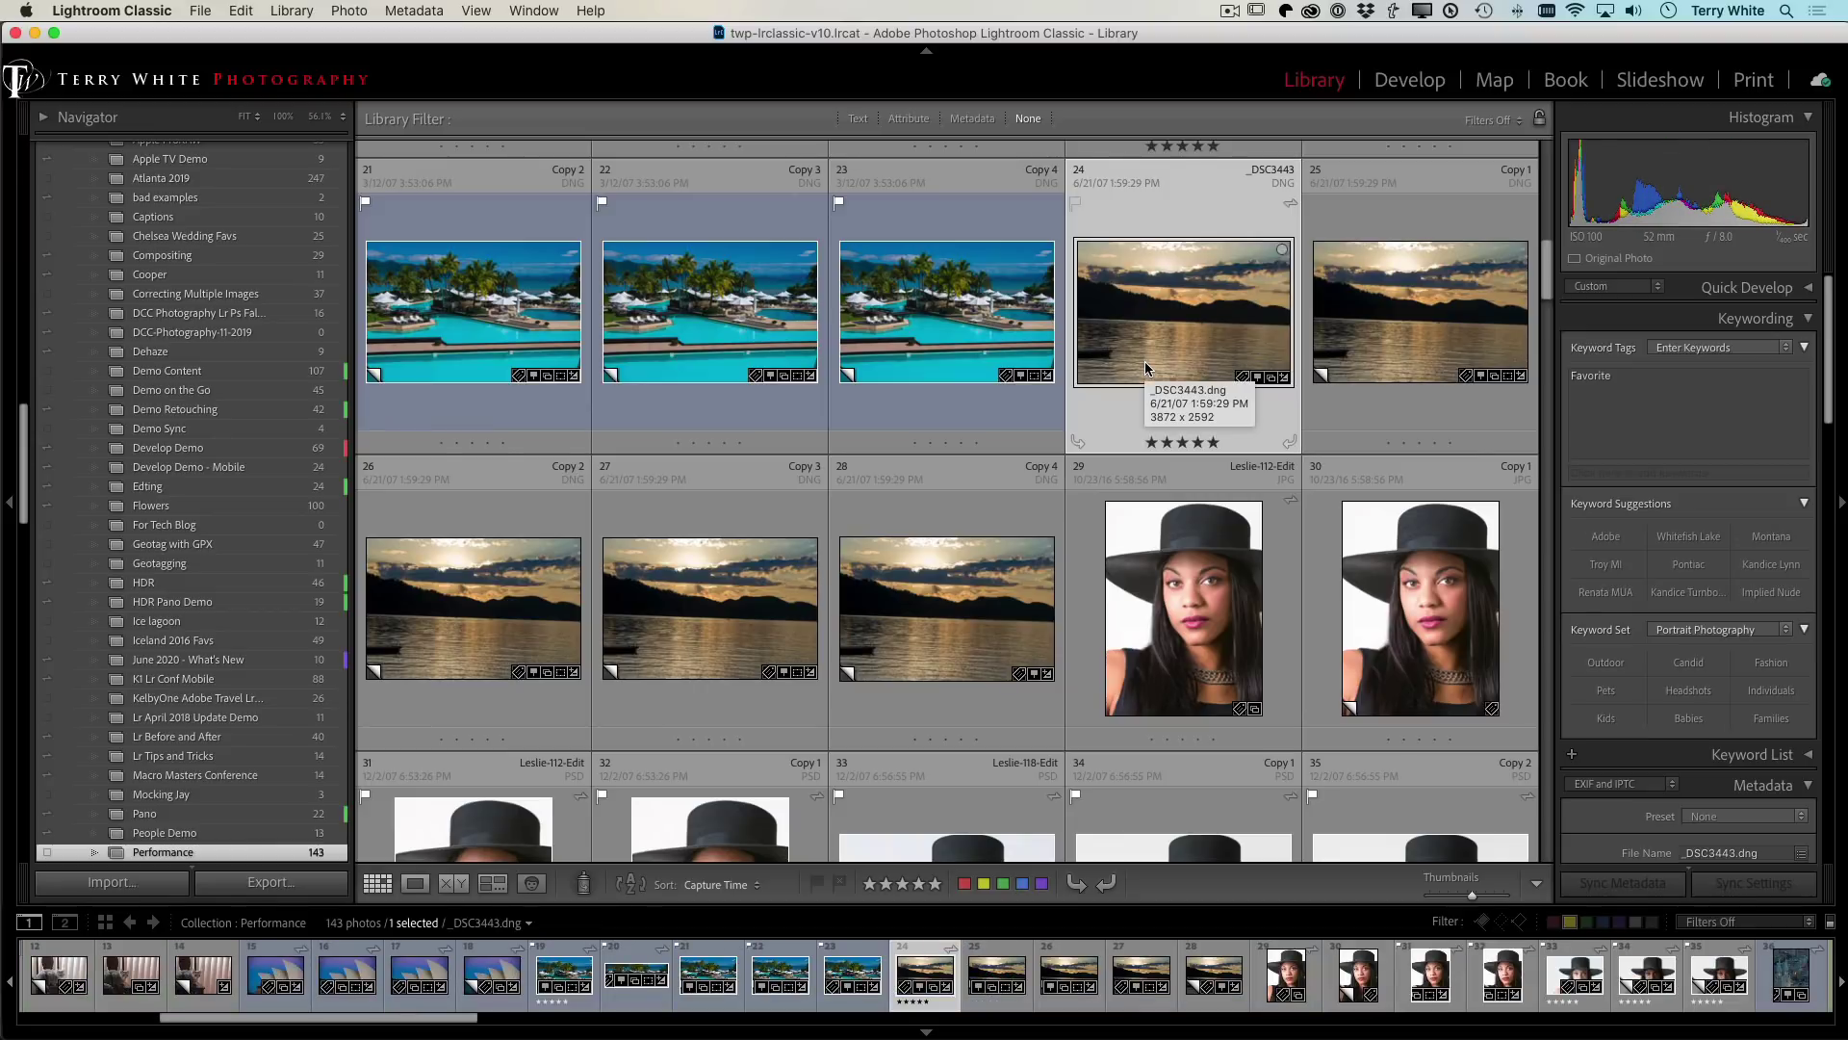
left_click(962, 576, "shift")
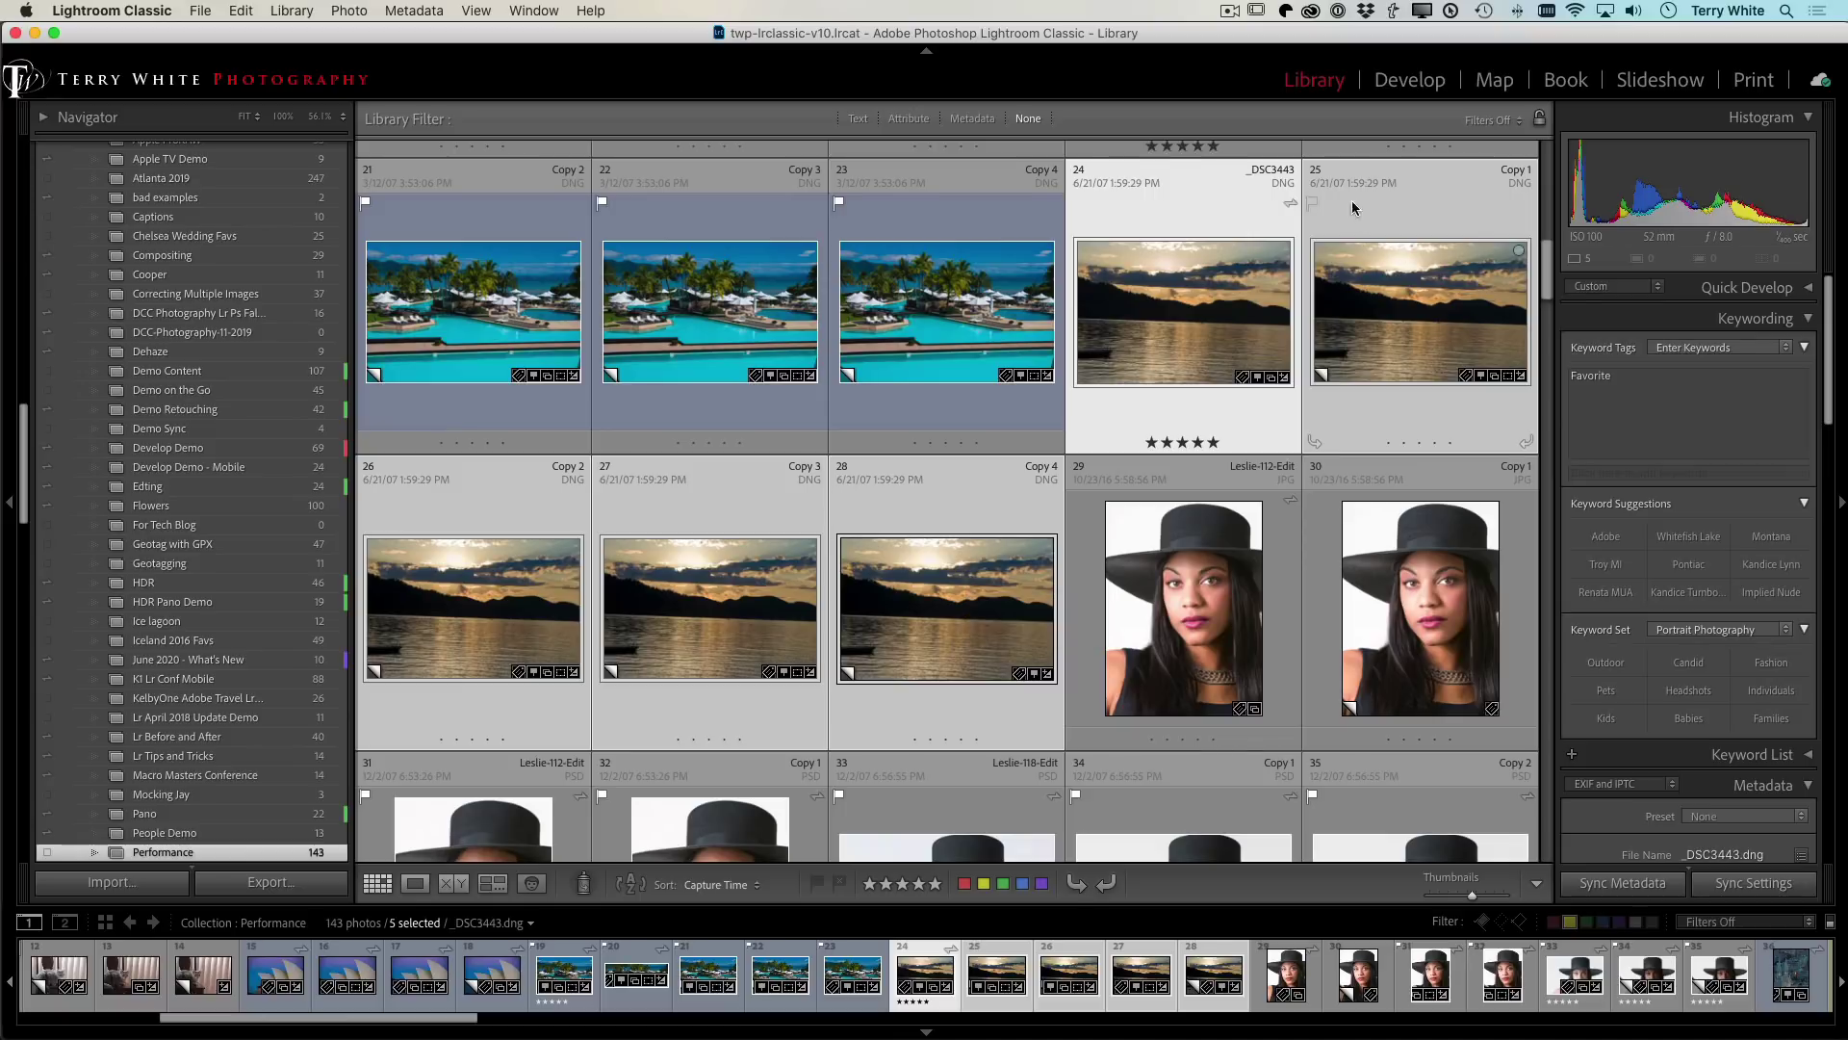
Step: Straighten _DSC3443 by −2.18° with the Angle tool along the lake horizon in Develop
left_click(1405, 88)
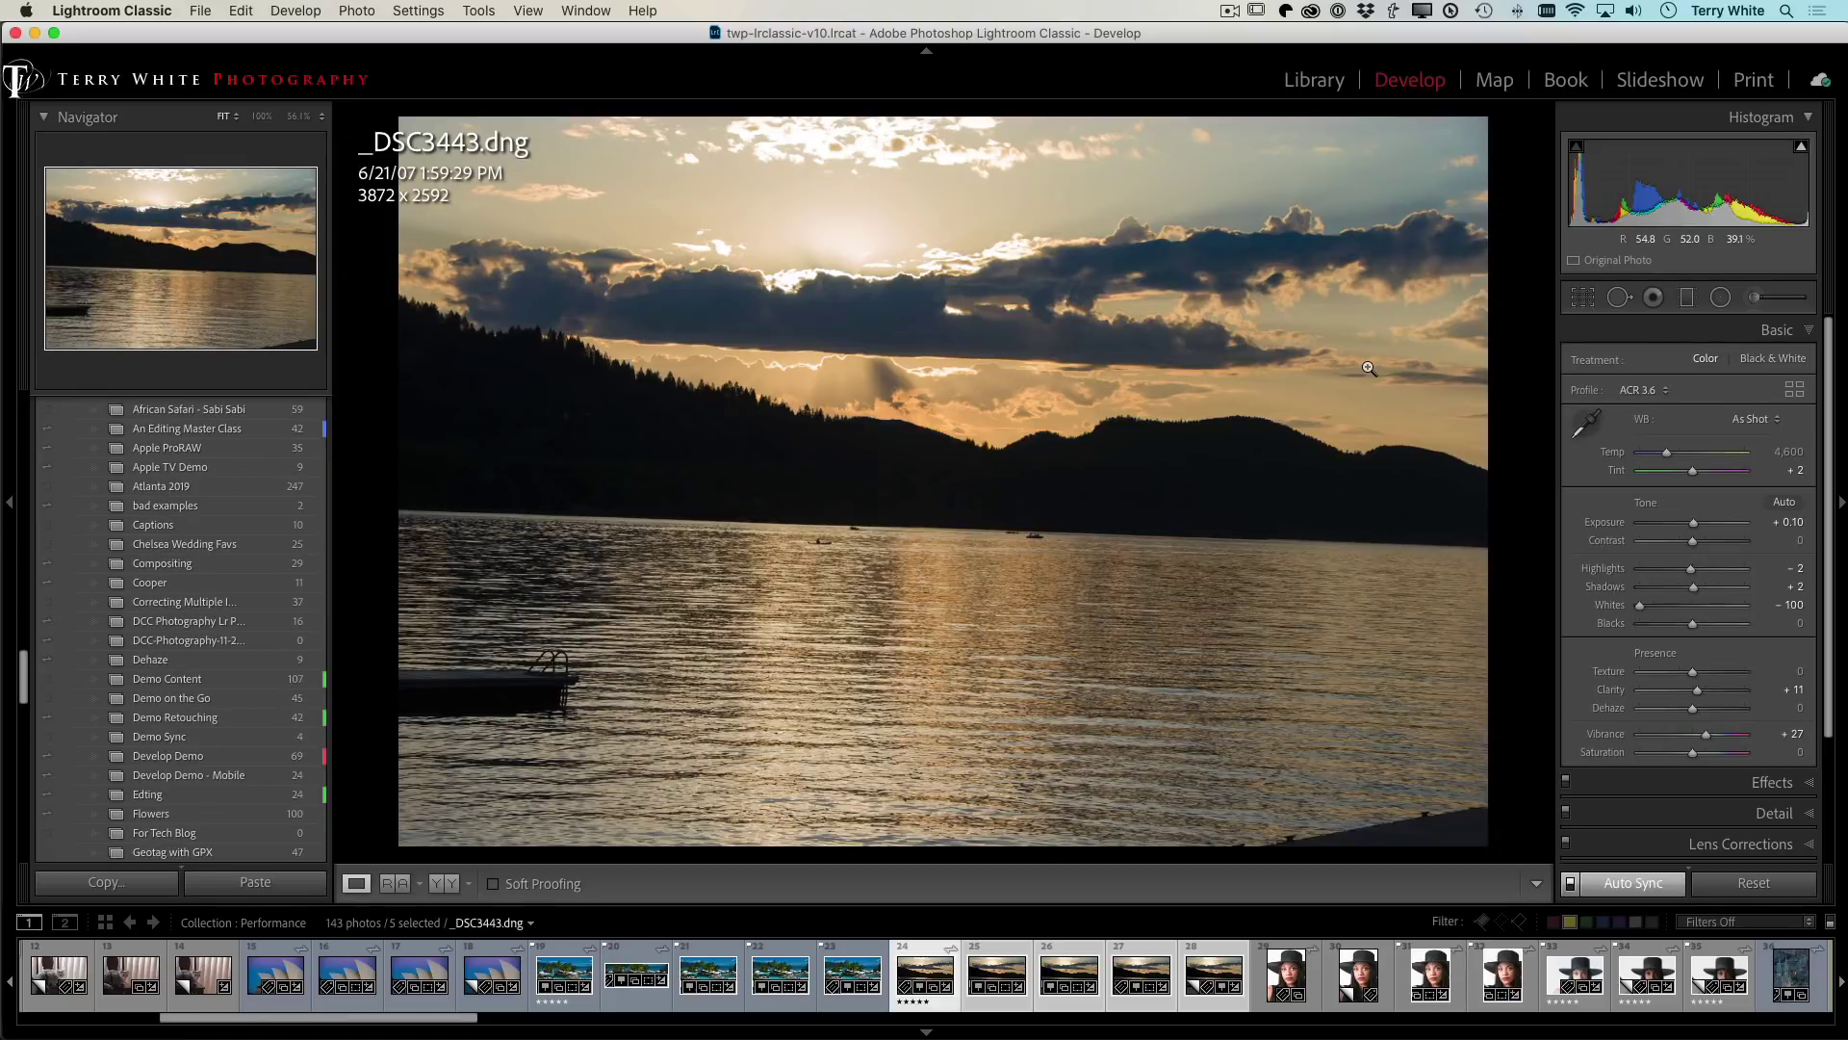
left_click(1583, 299)
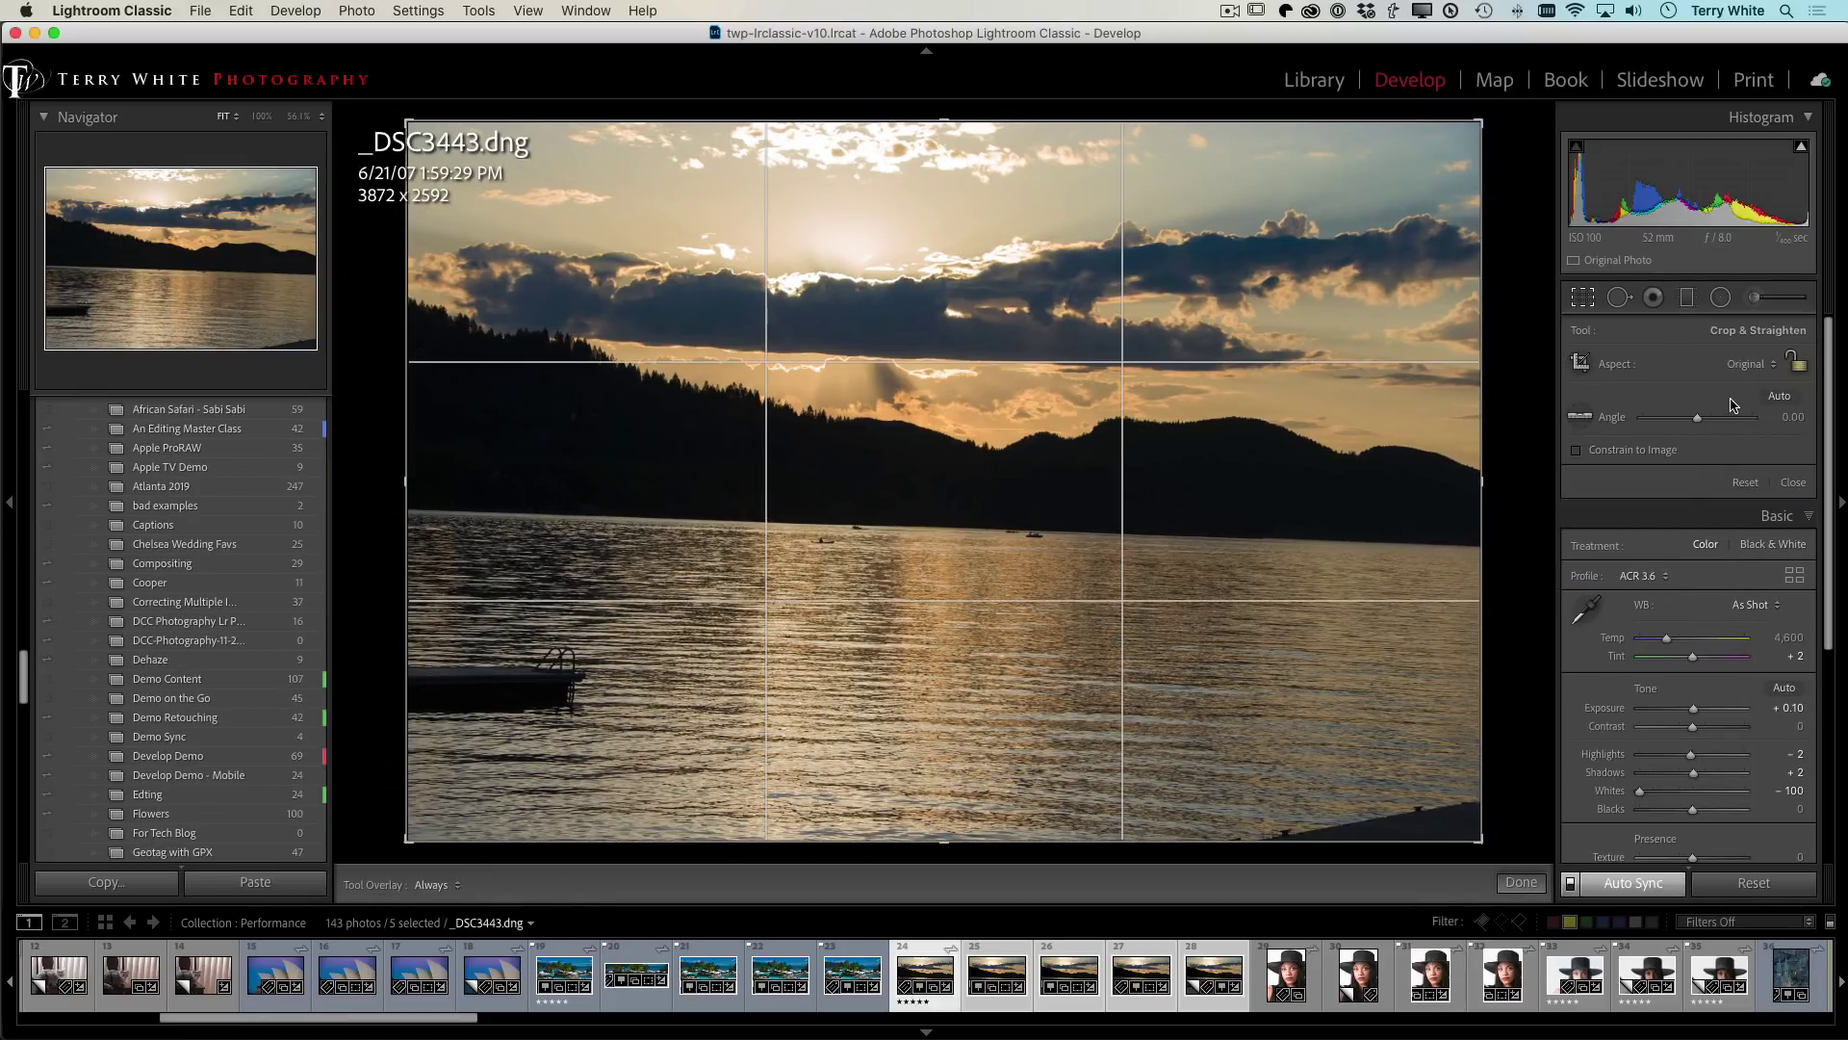
left_click(1580, 417)
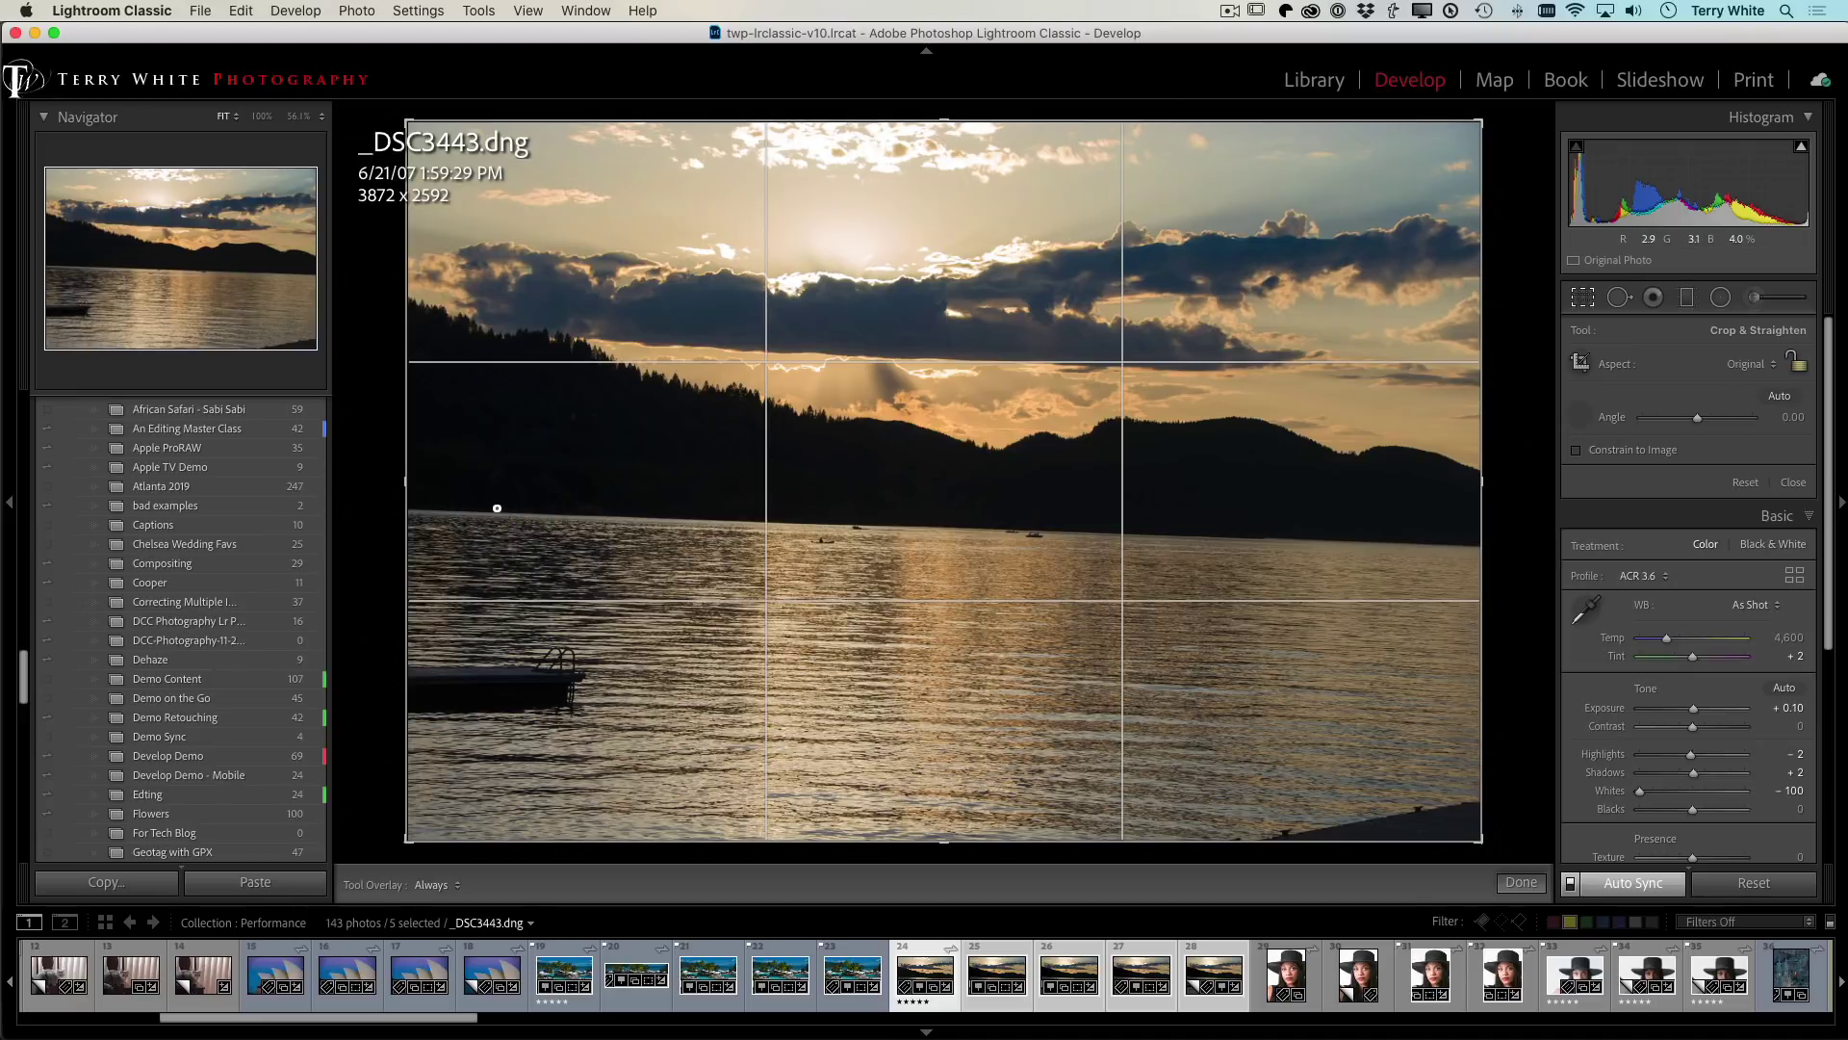
left_click_drag(496, 507, 1411, 548)
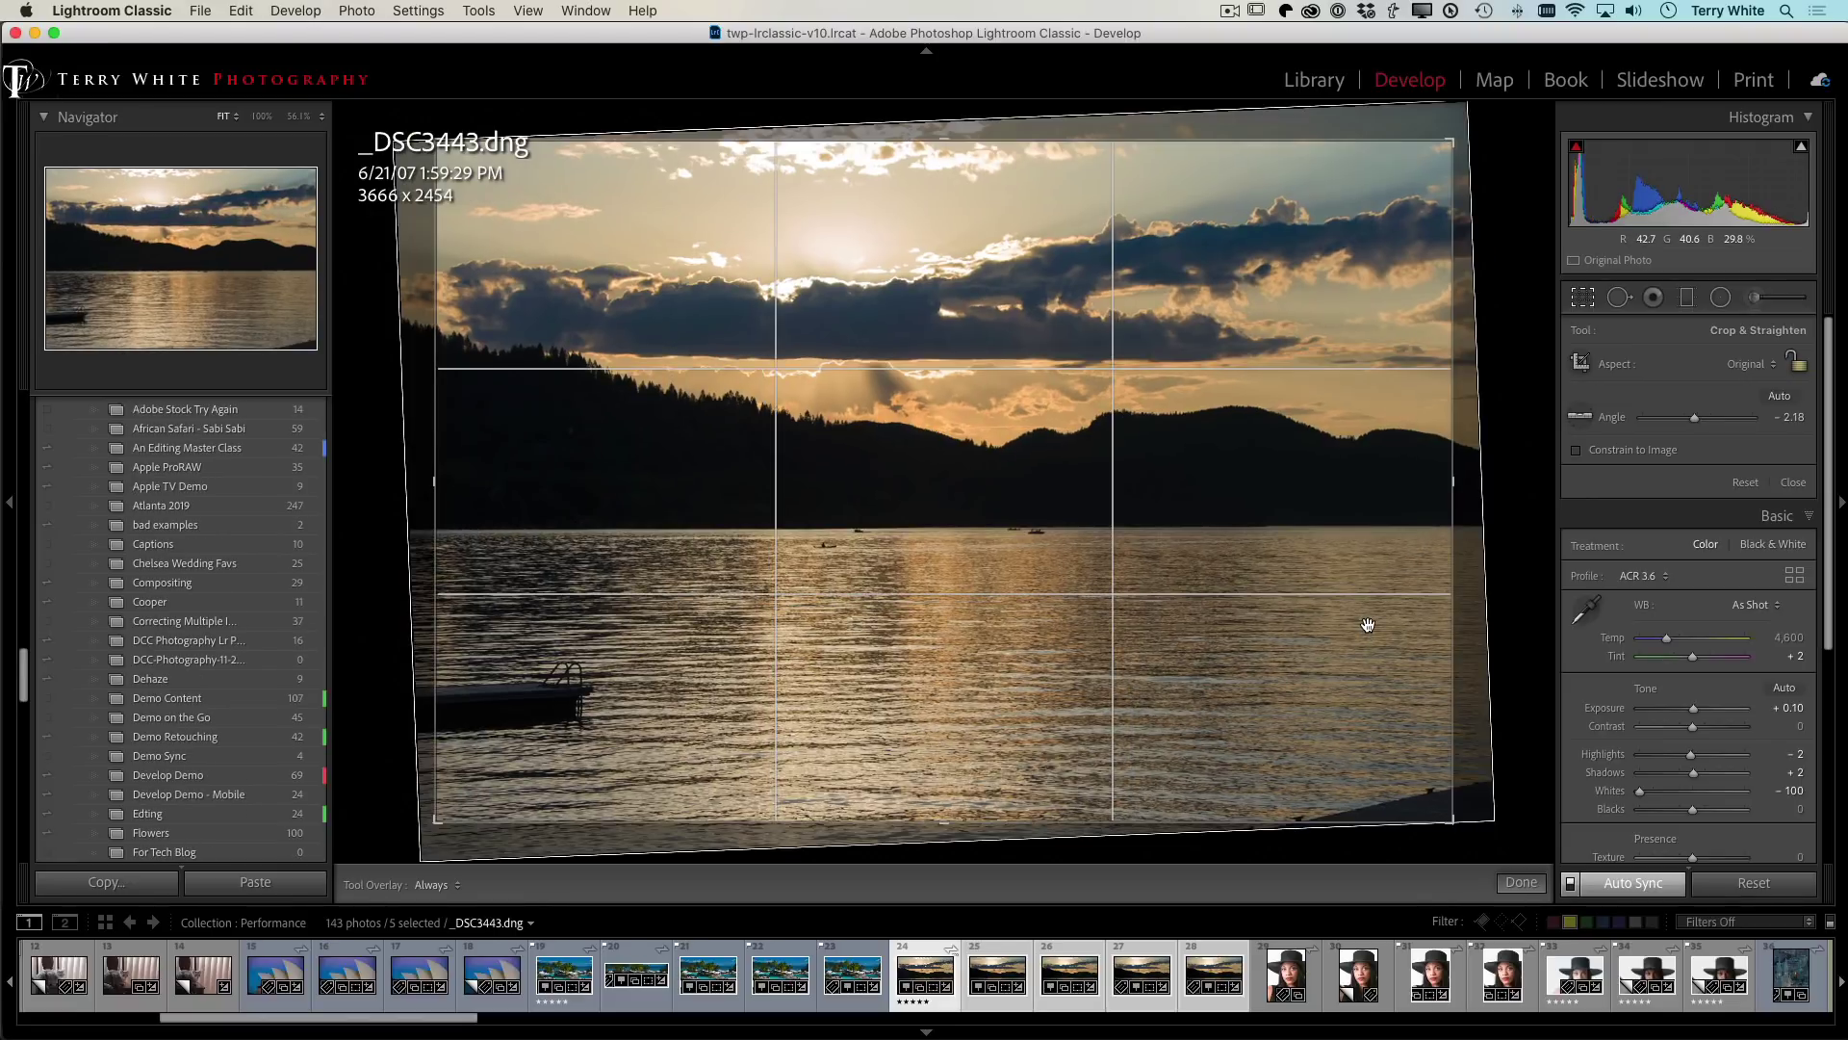
key("g")
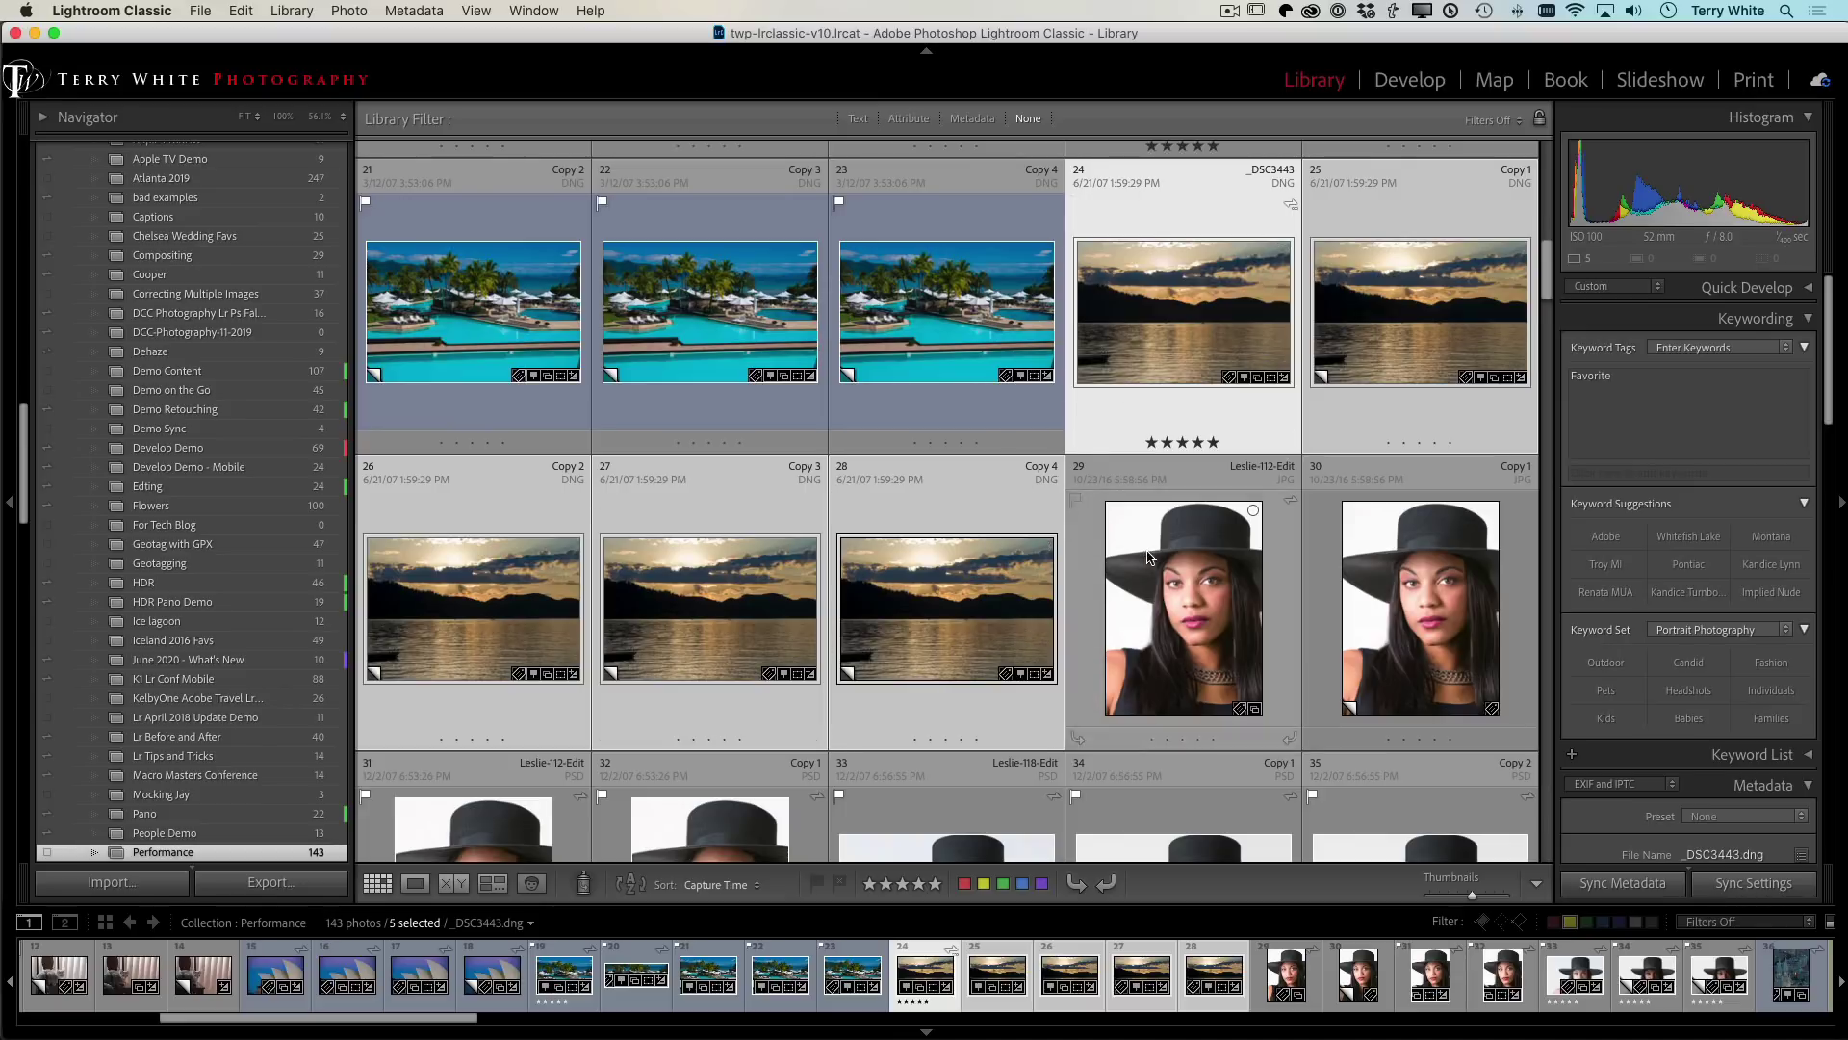
Step: Scroll the grid to the top and the left panel up to Dropbox > Pictures in Folders
scroll(1148, 557, "down", 5)
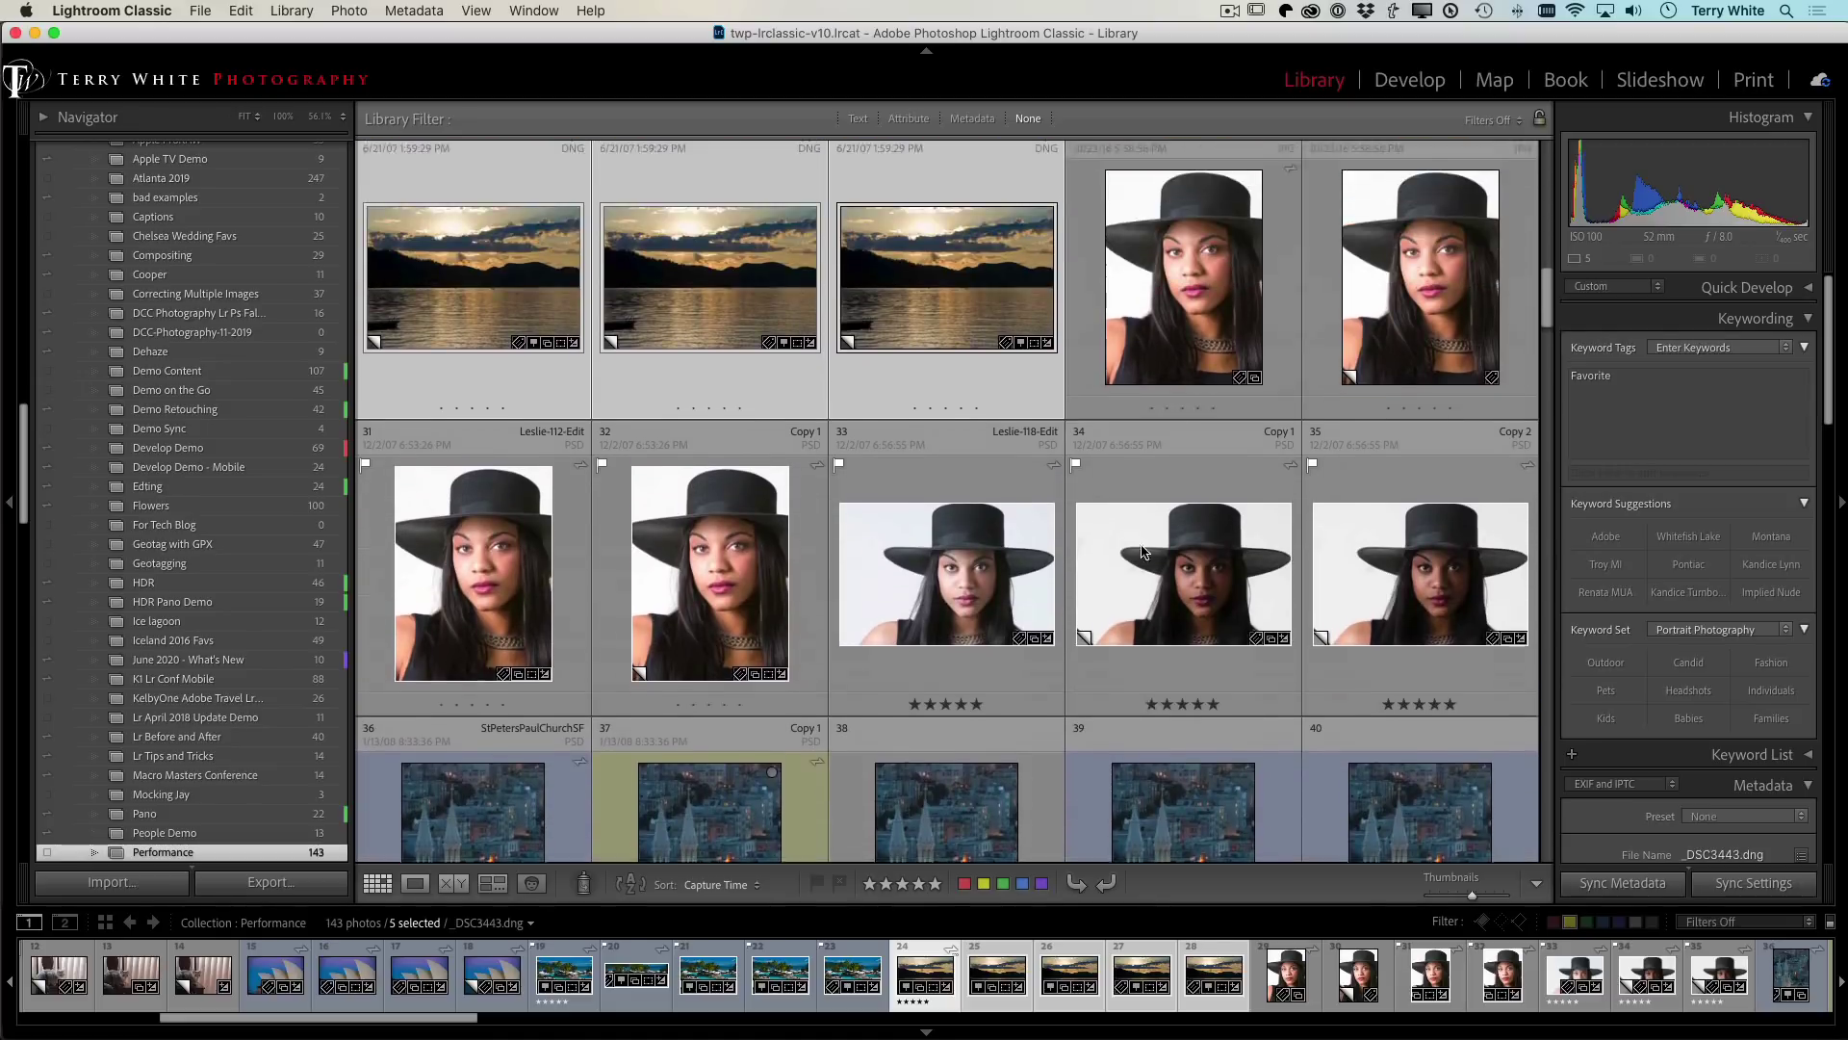
scroll(1142, 550, "up", 15)
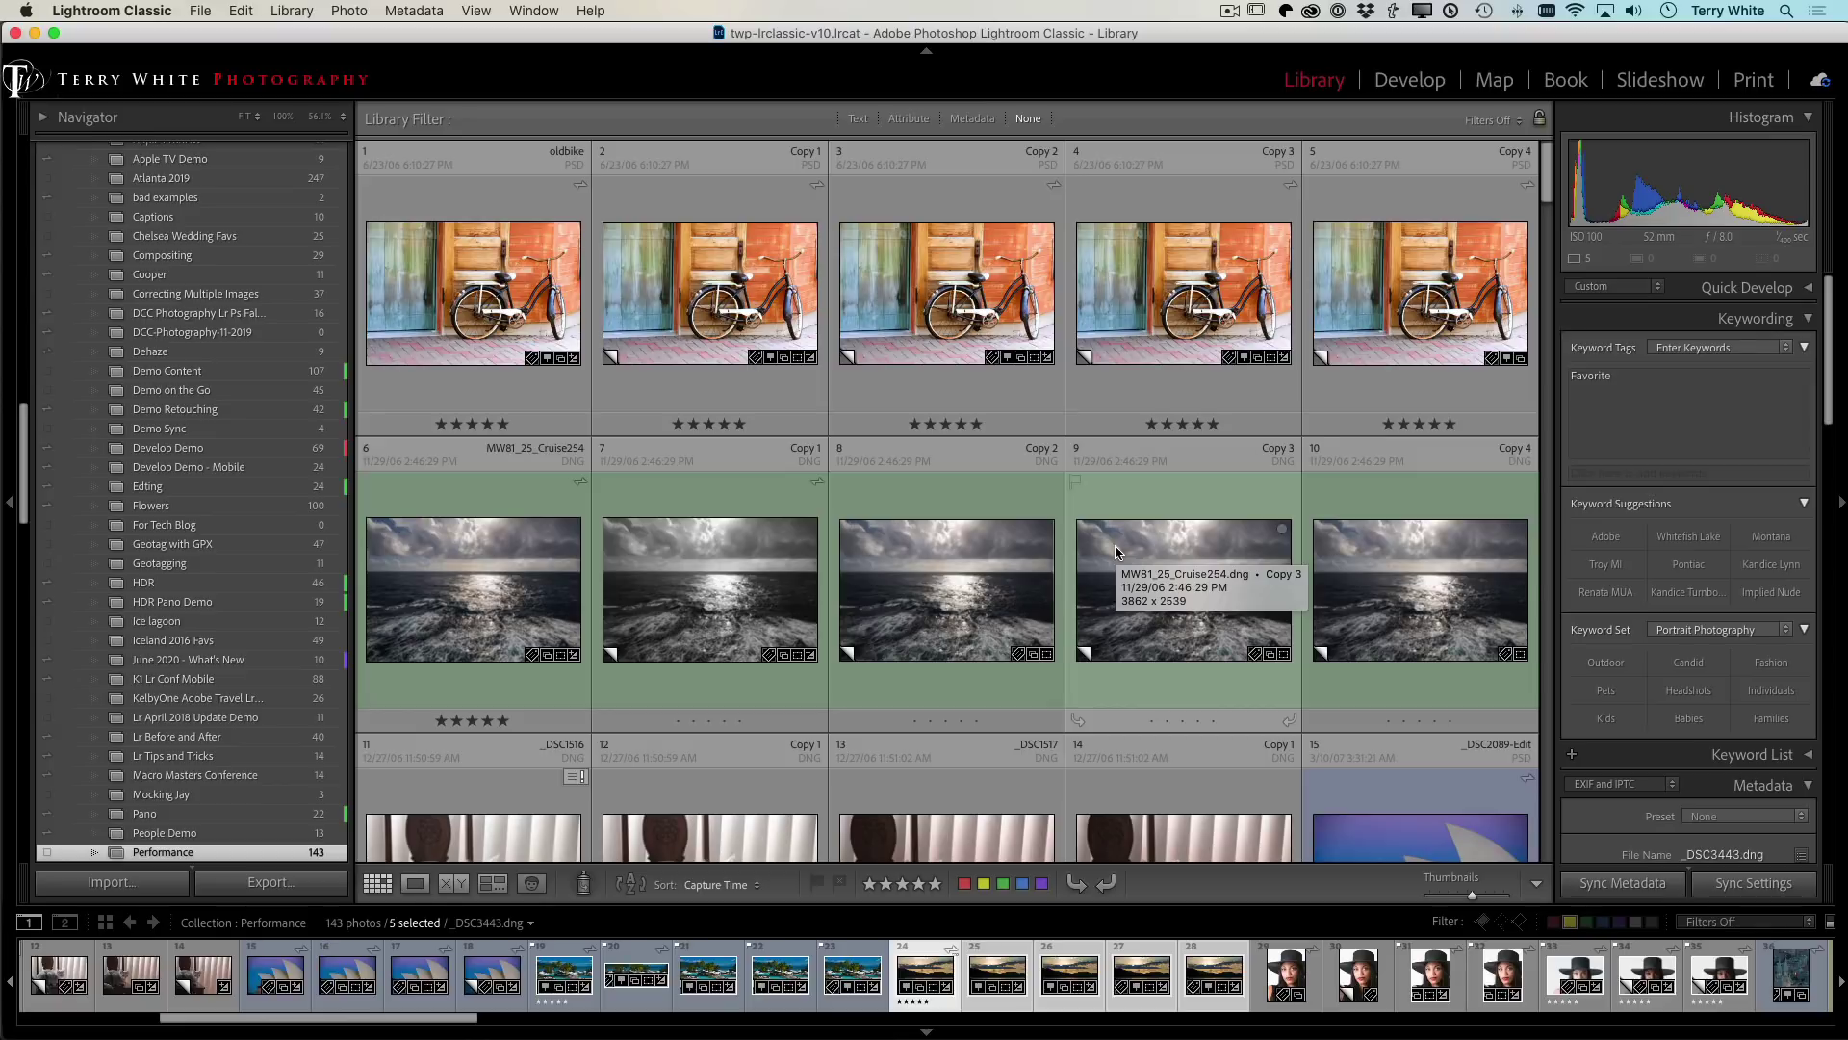
scroll(213, 406, "up", 1)
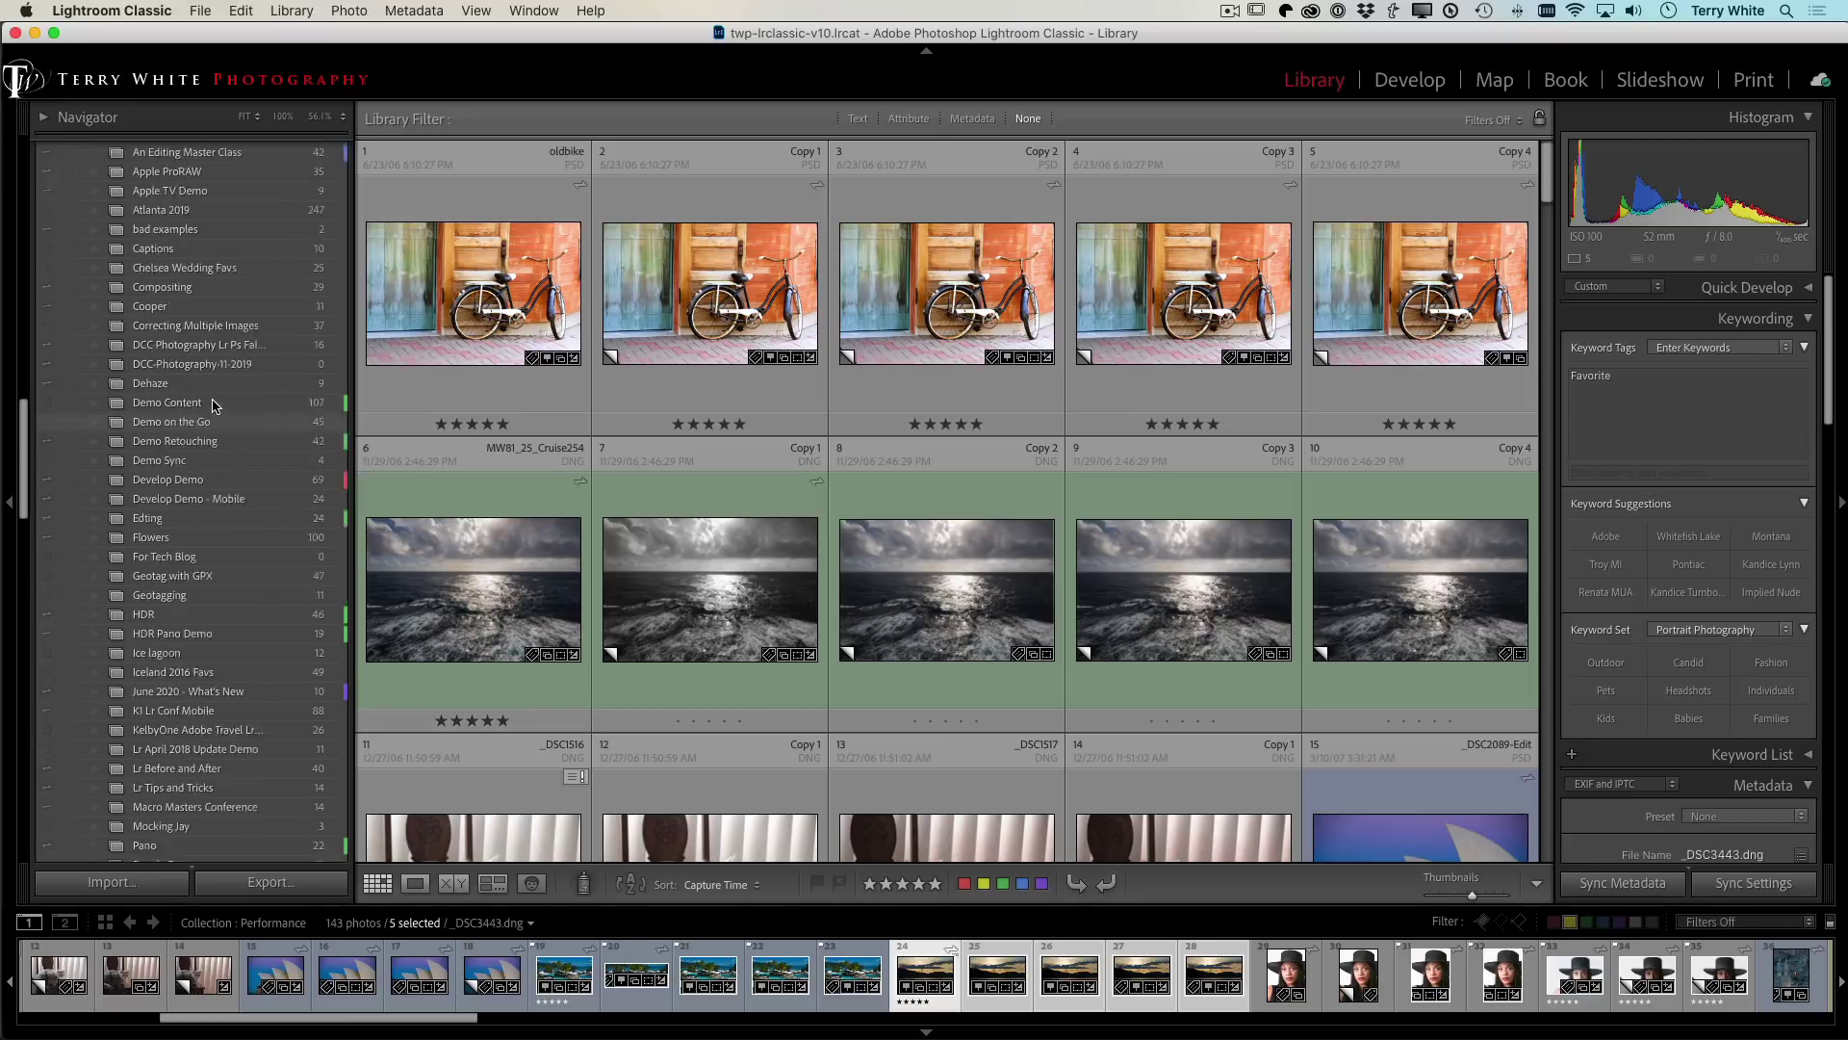
scroll(214, 405, "up", 15)
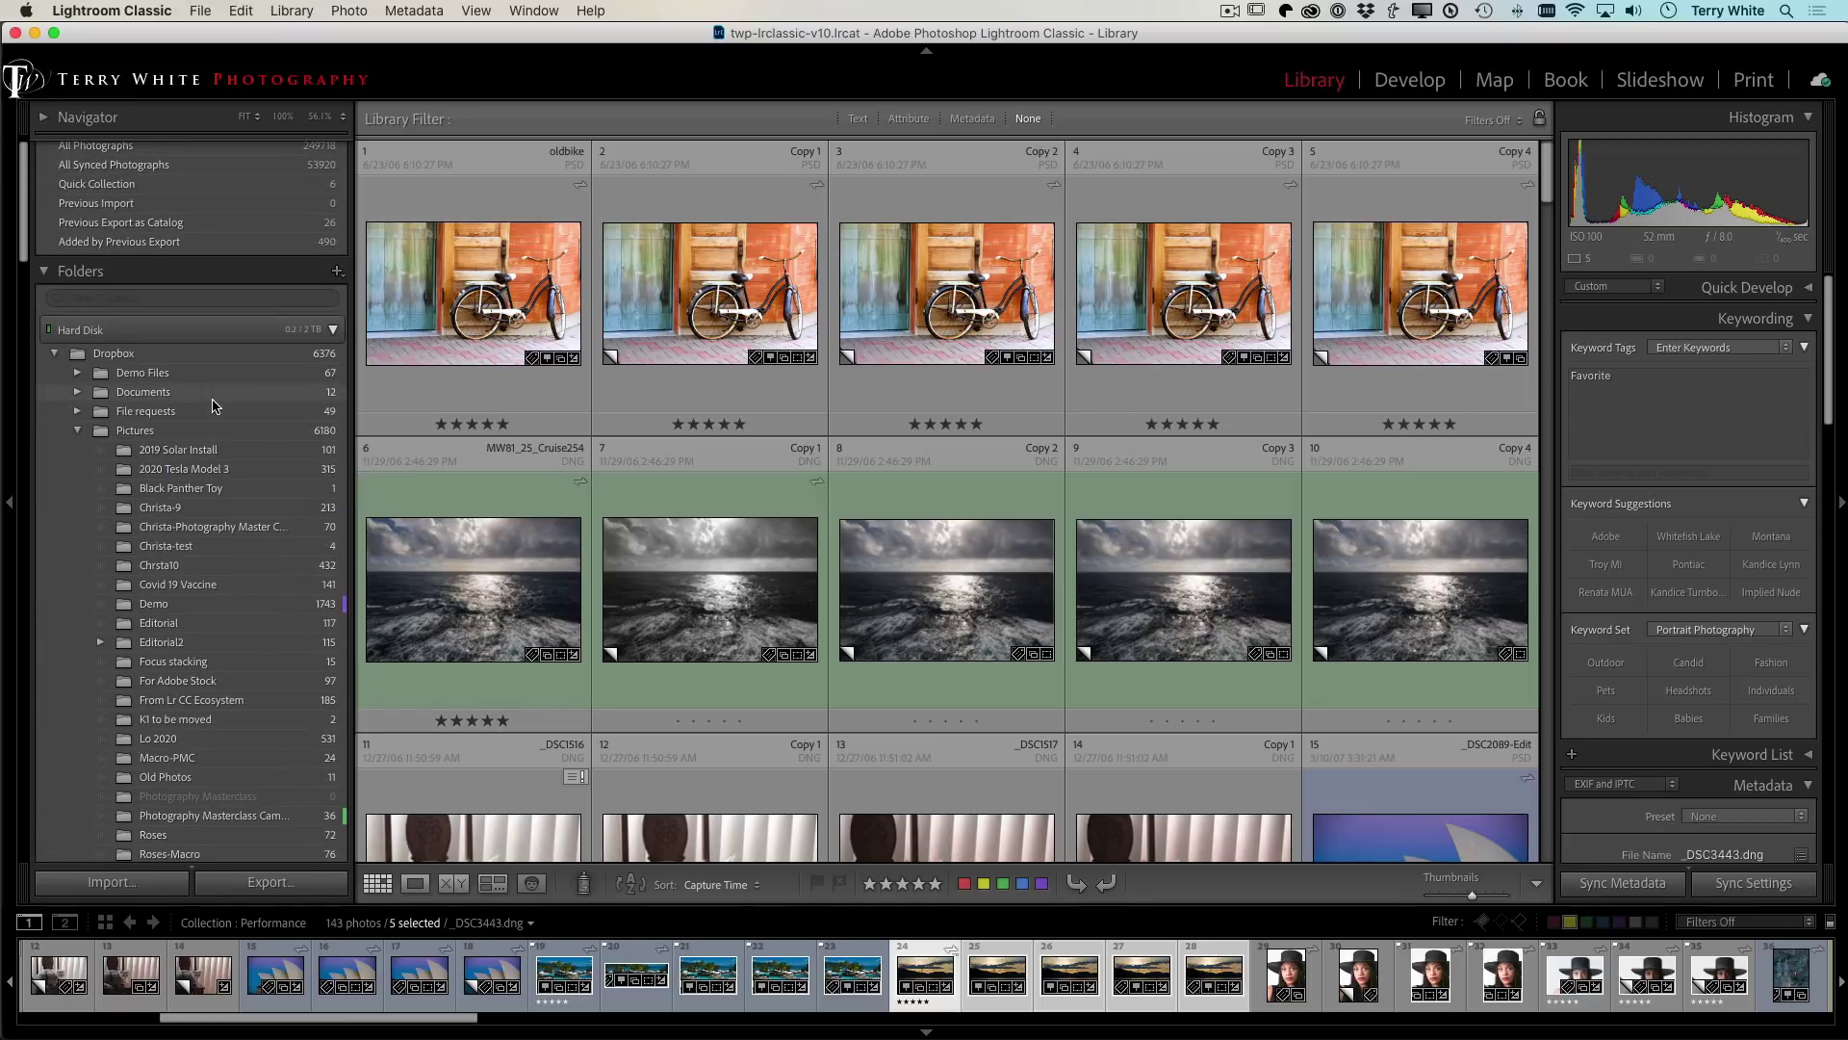
scroll(214, 406, "down", 1)
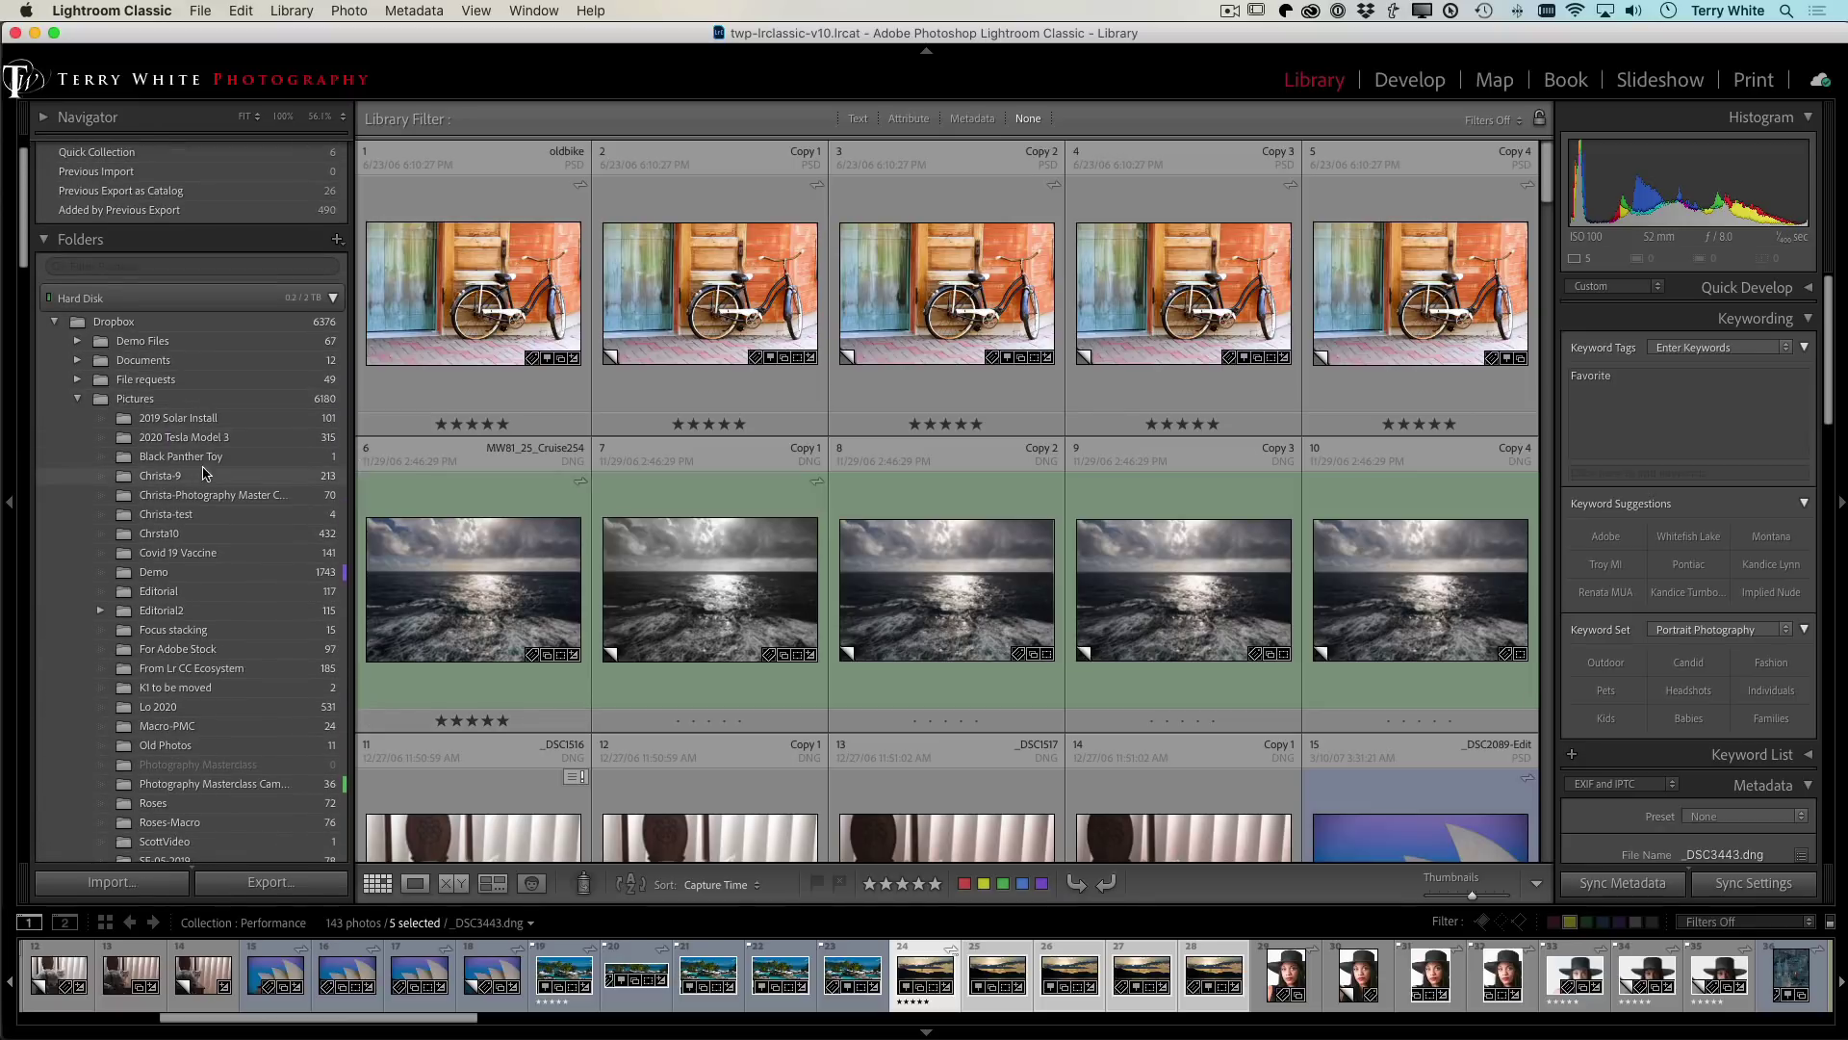
Step: Select the Black Panther Toy folder and open IMG_0926.DNG in Develop
left_click(202, 457)
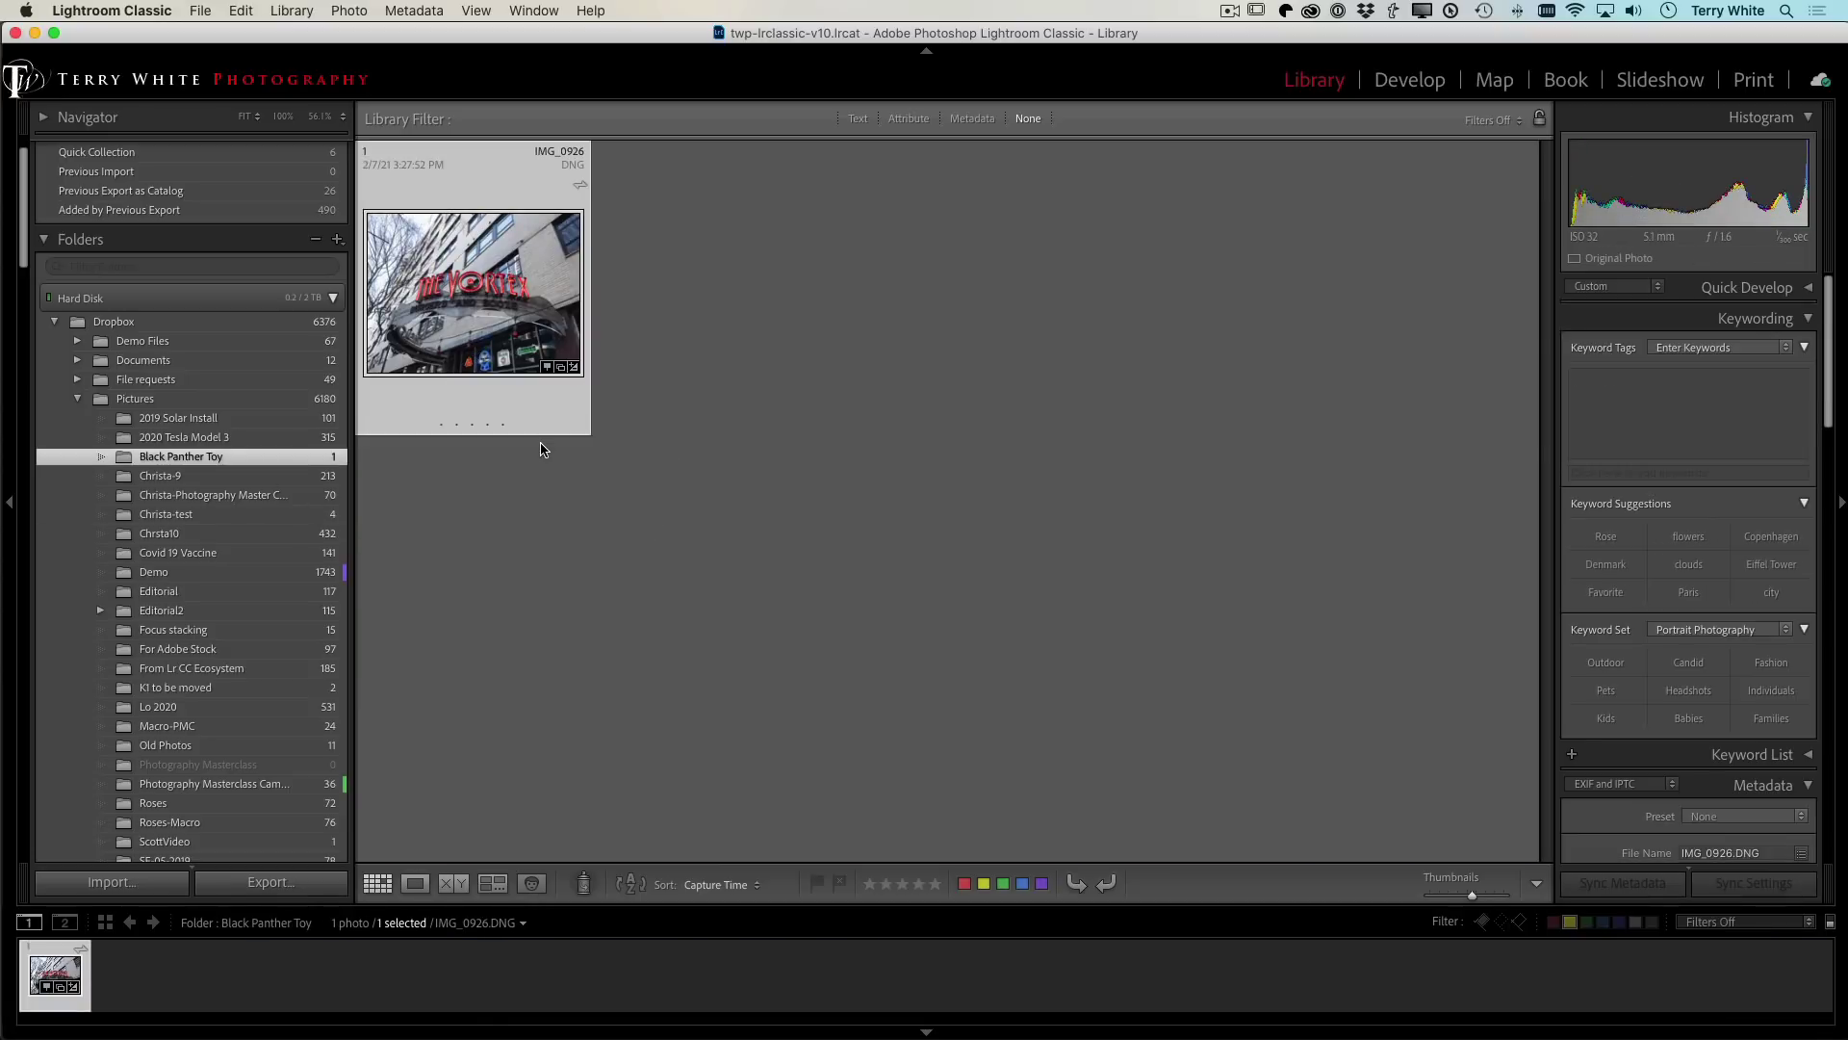
key("d")
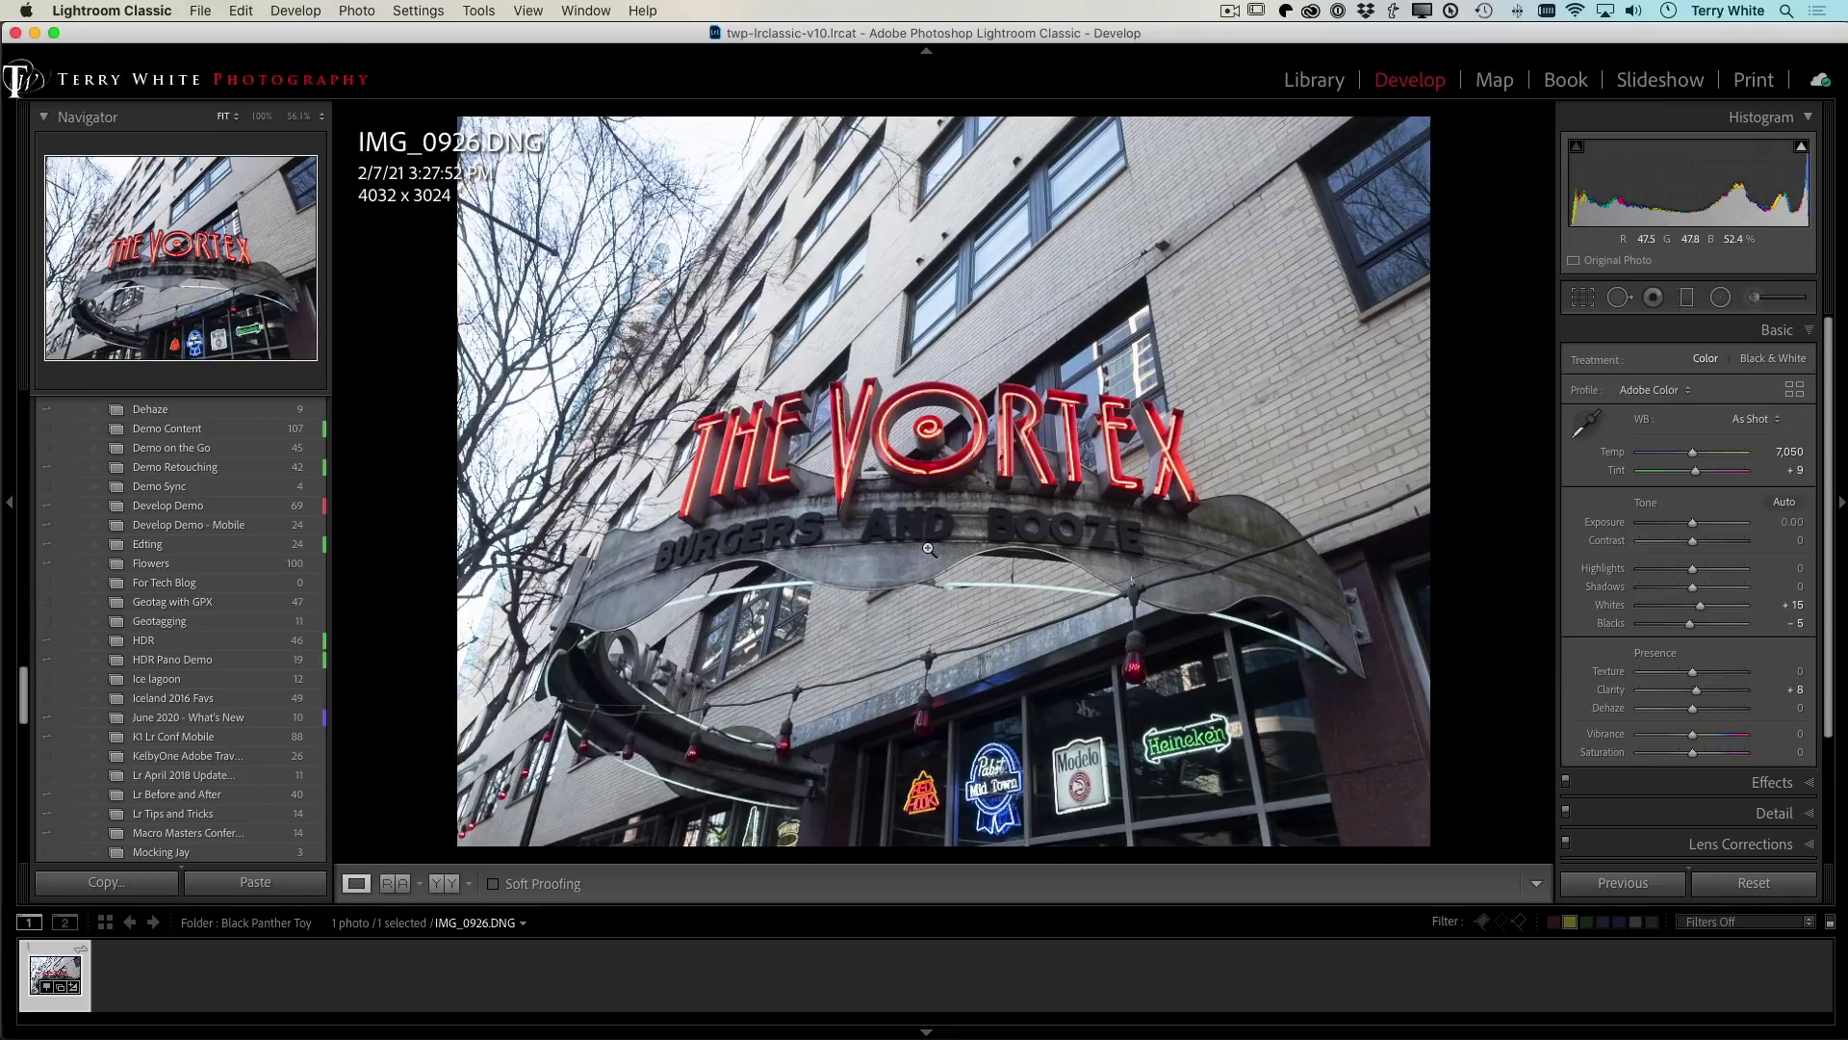
Step: Compare Adobe Color and Apple ProRaw on IMG_0926, keep Apple ProRaw, and return to Library Grid
left_click(1642, 395)
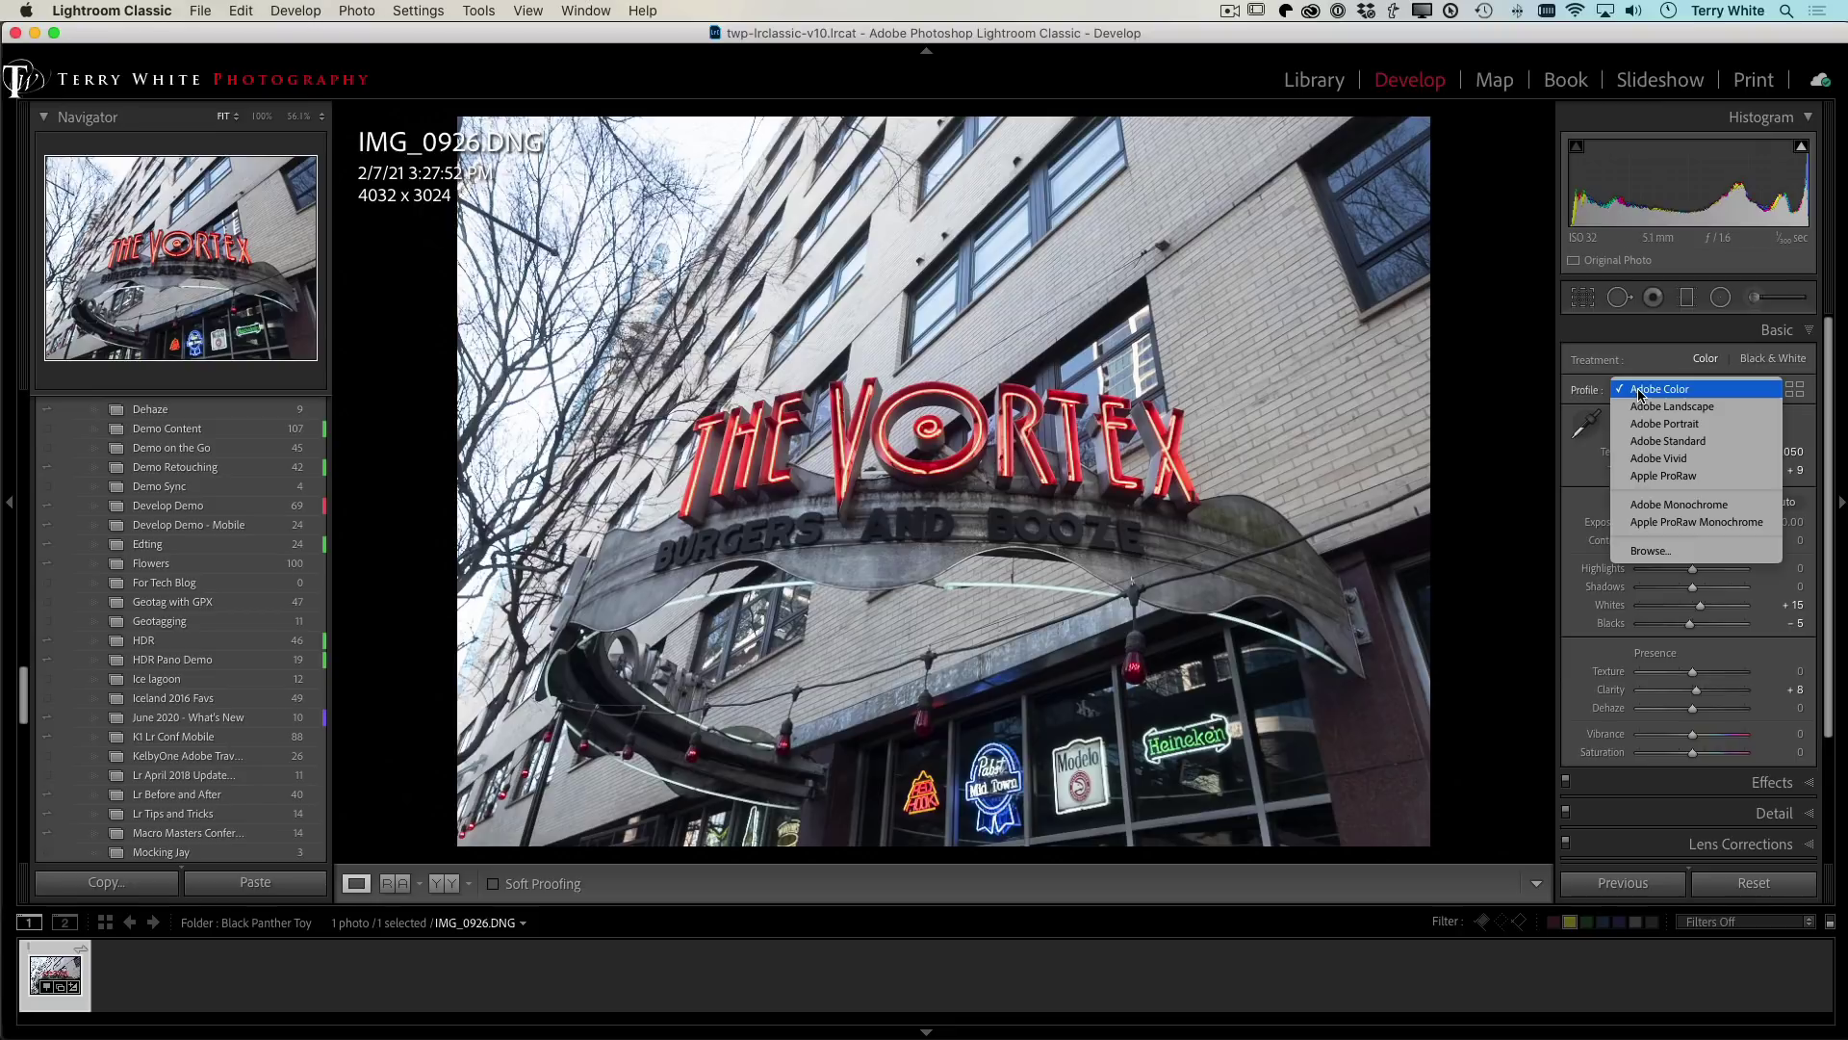
left_click(1700, 484)
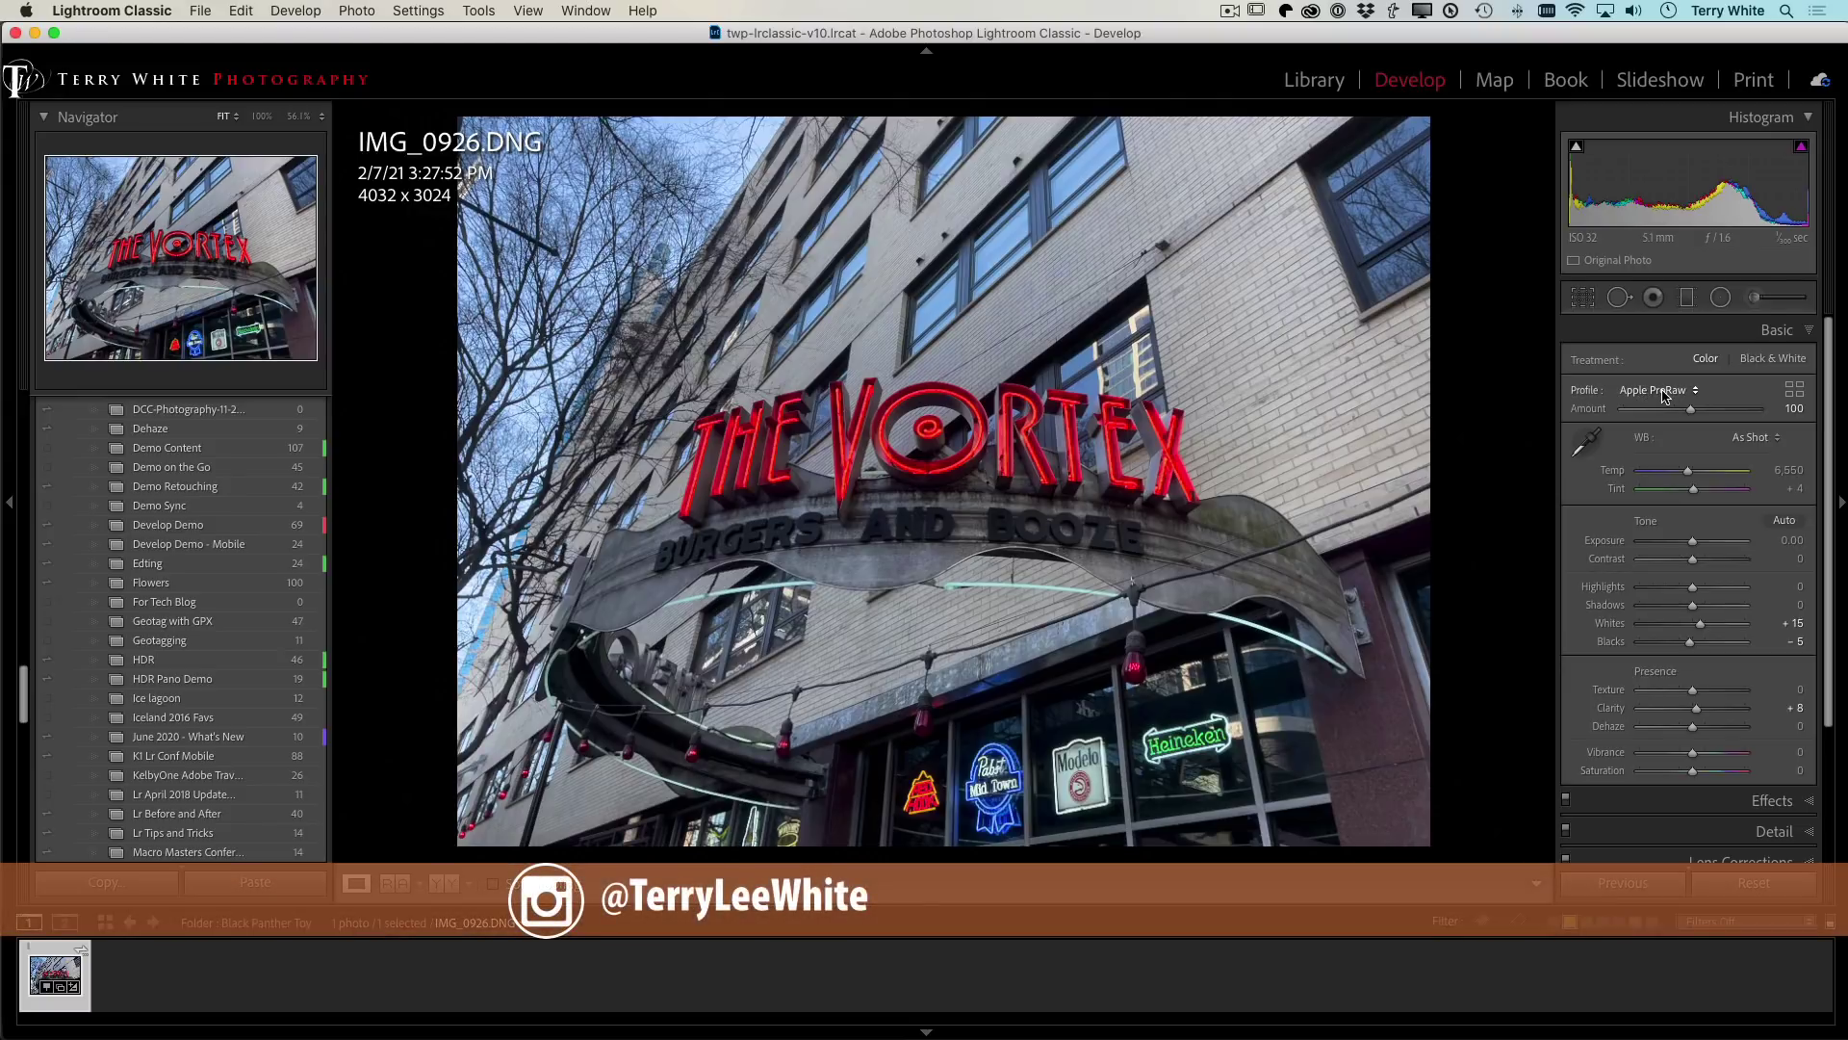
left_click(1661, 391)
left_click(1663, 391)
left_click(1654, 390)
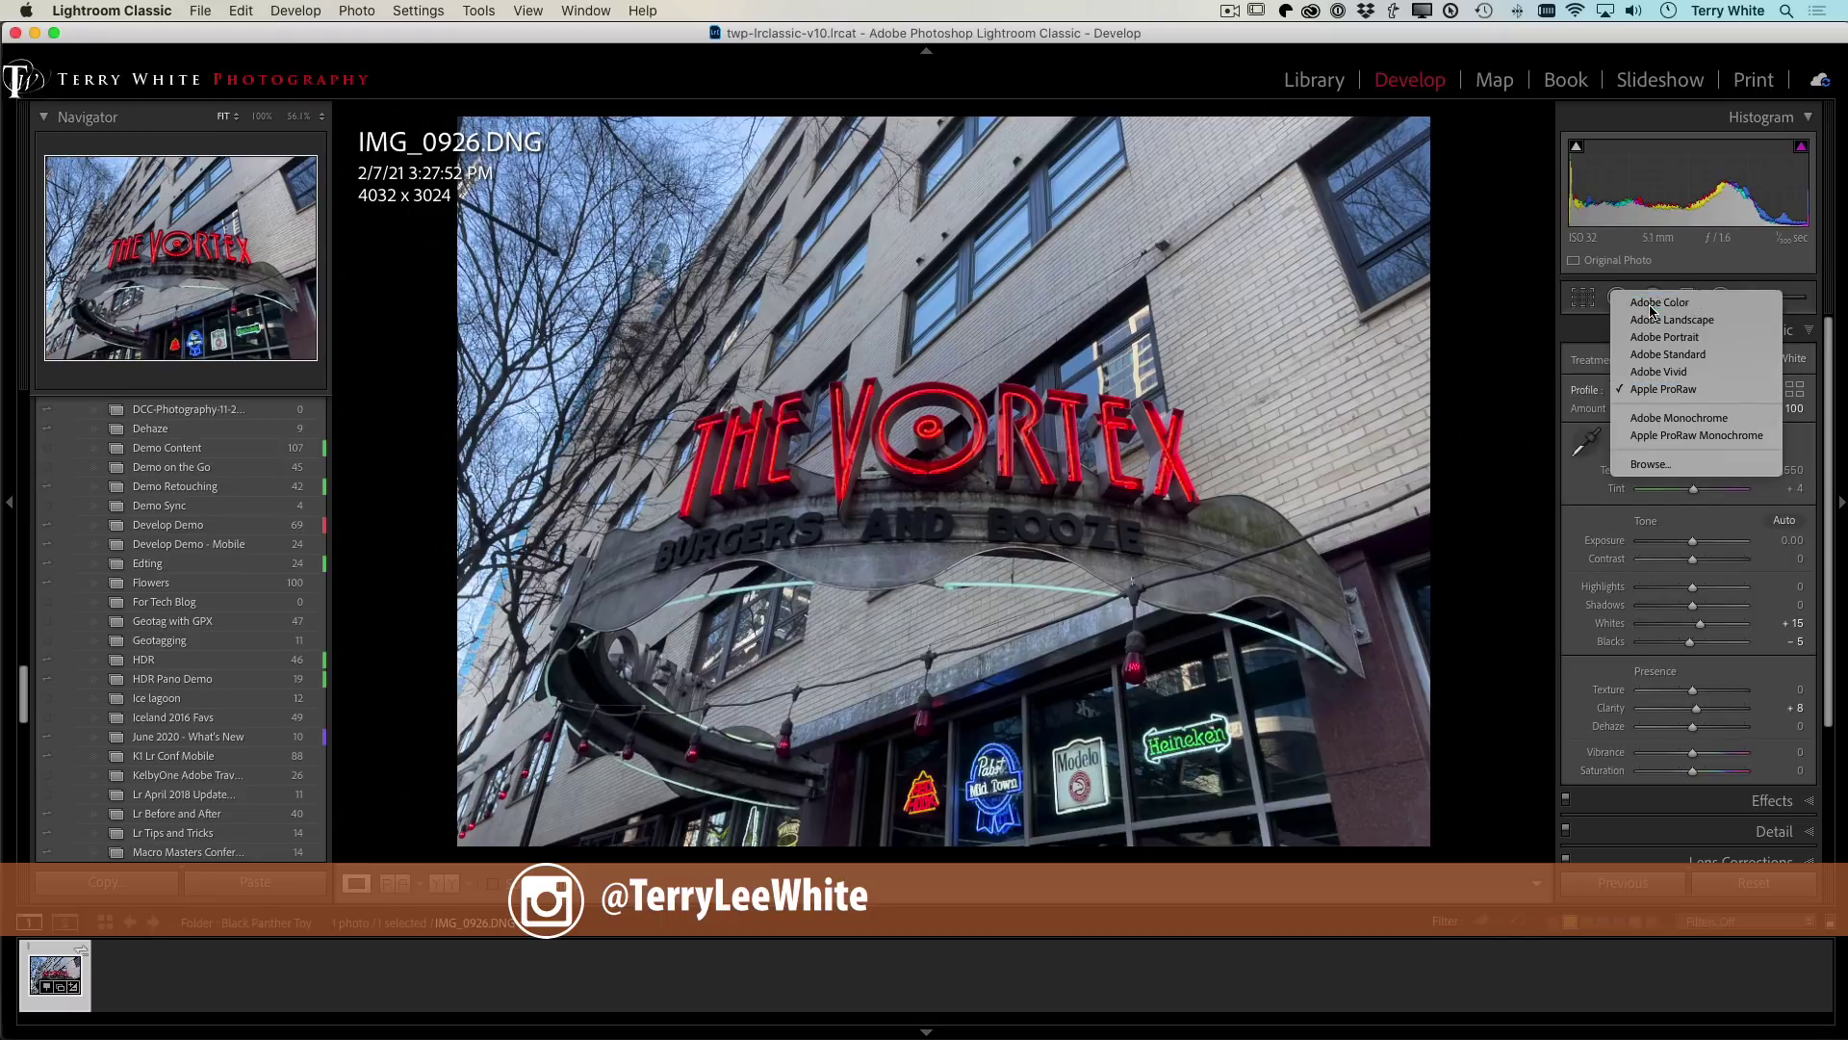
left_click(1651, 297)
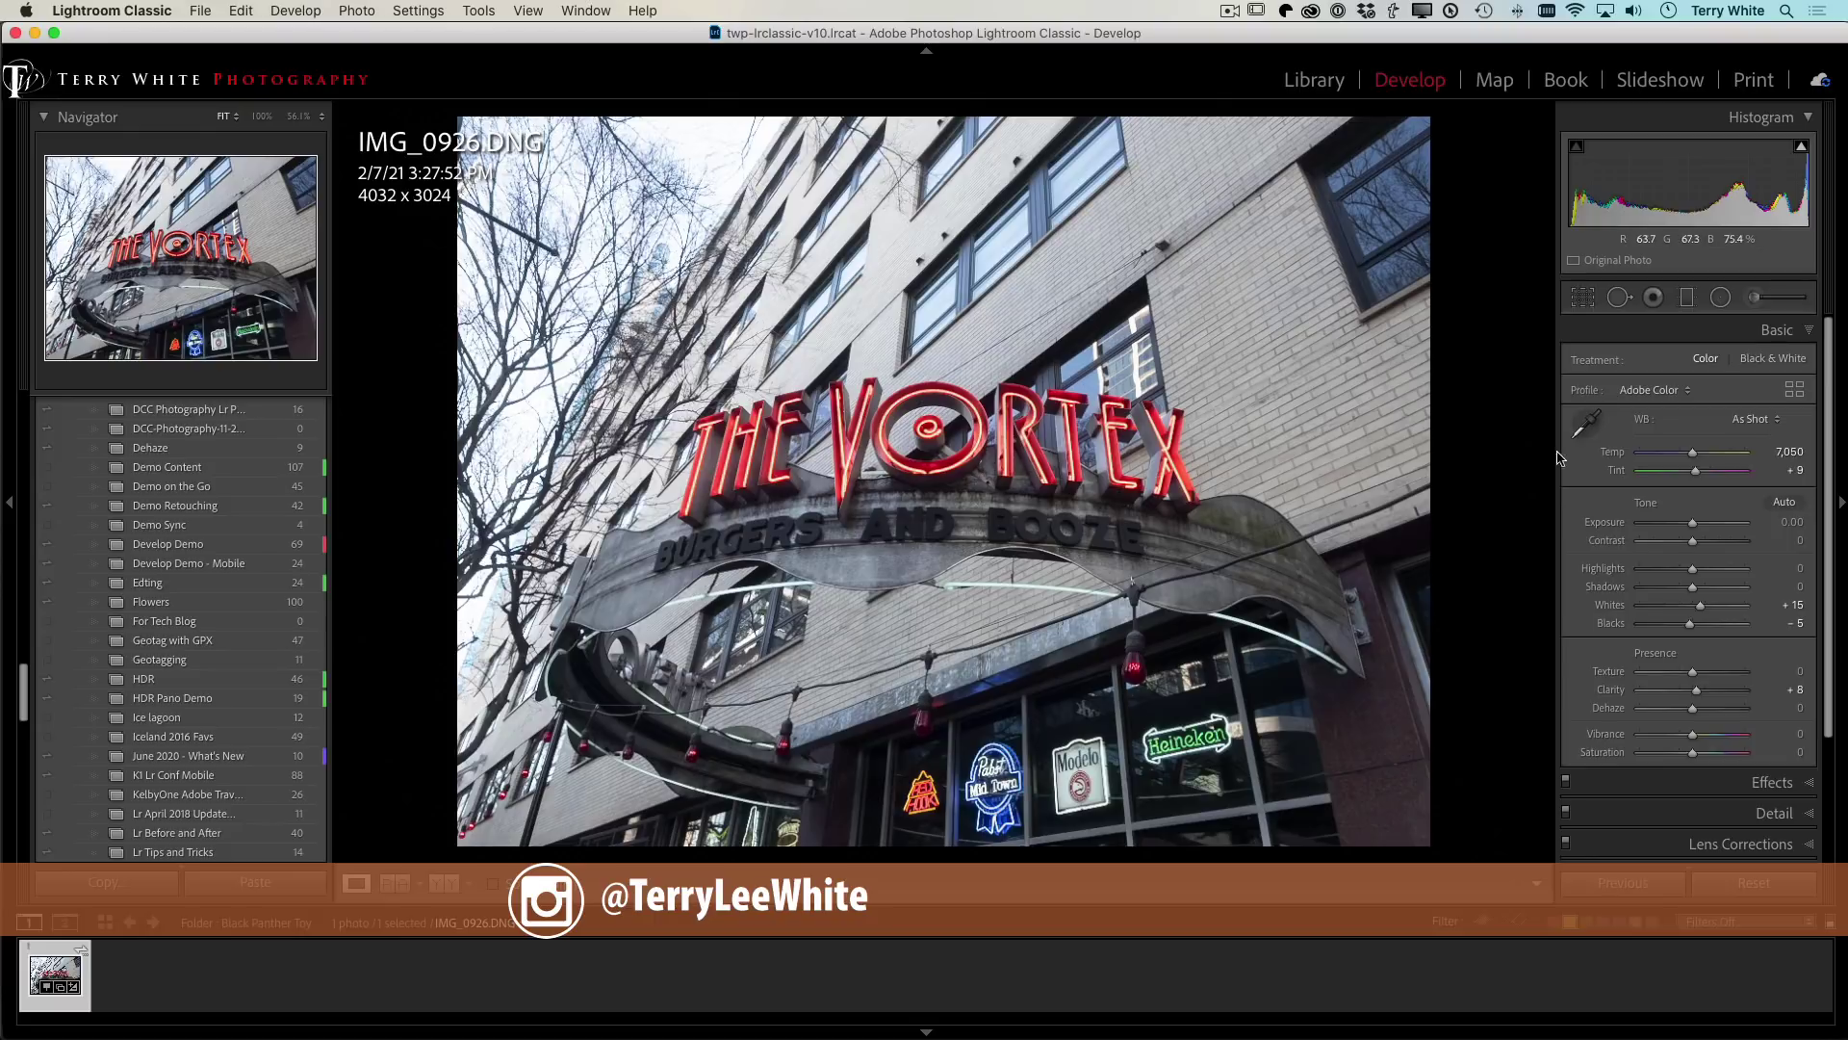
left_click(1658, 390)
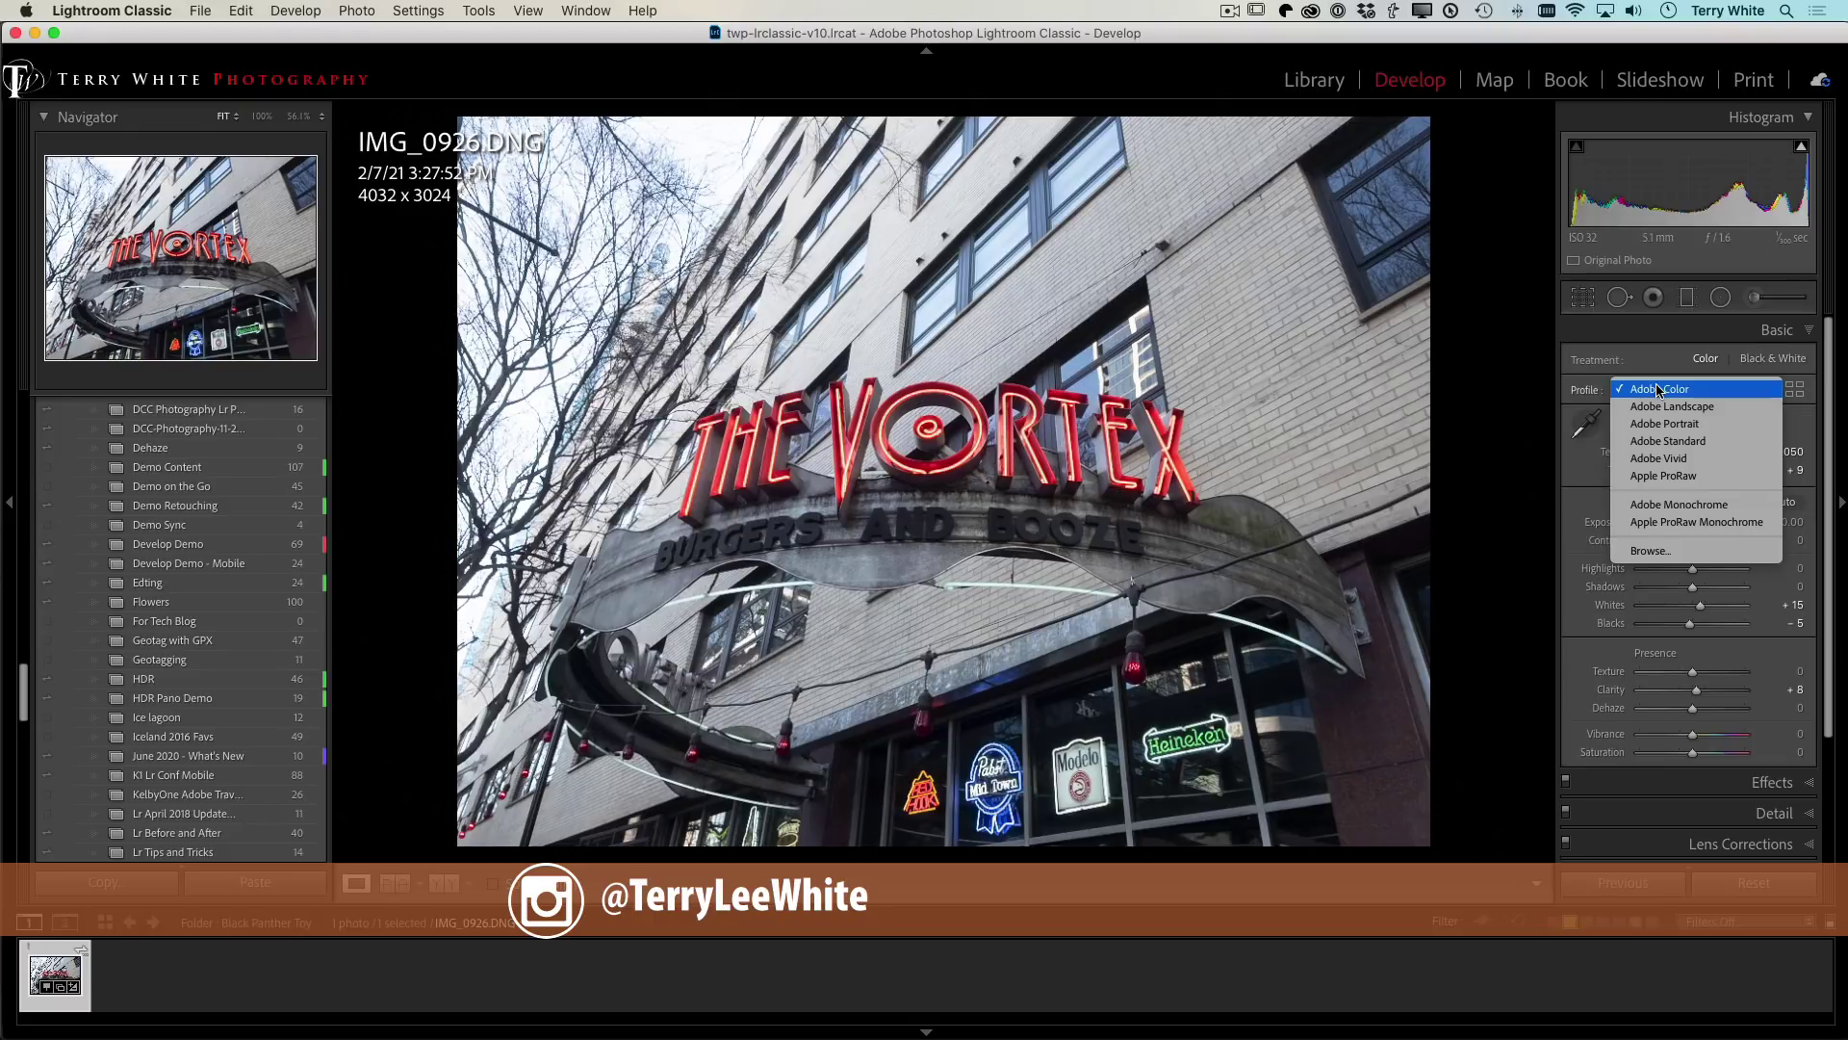
left_click(1650, 478)
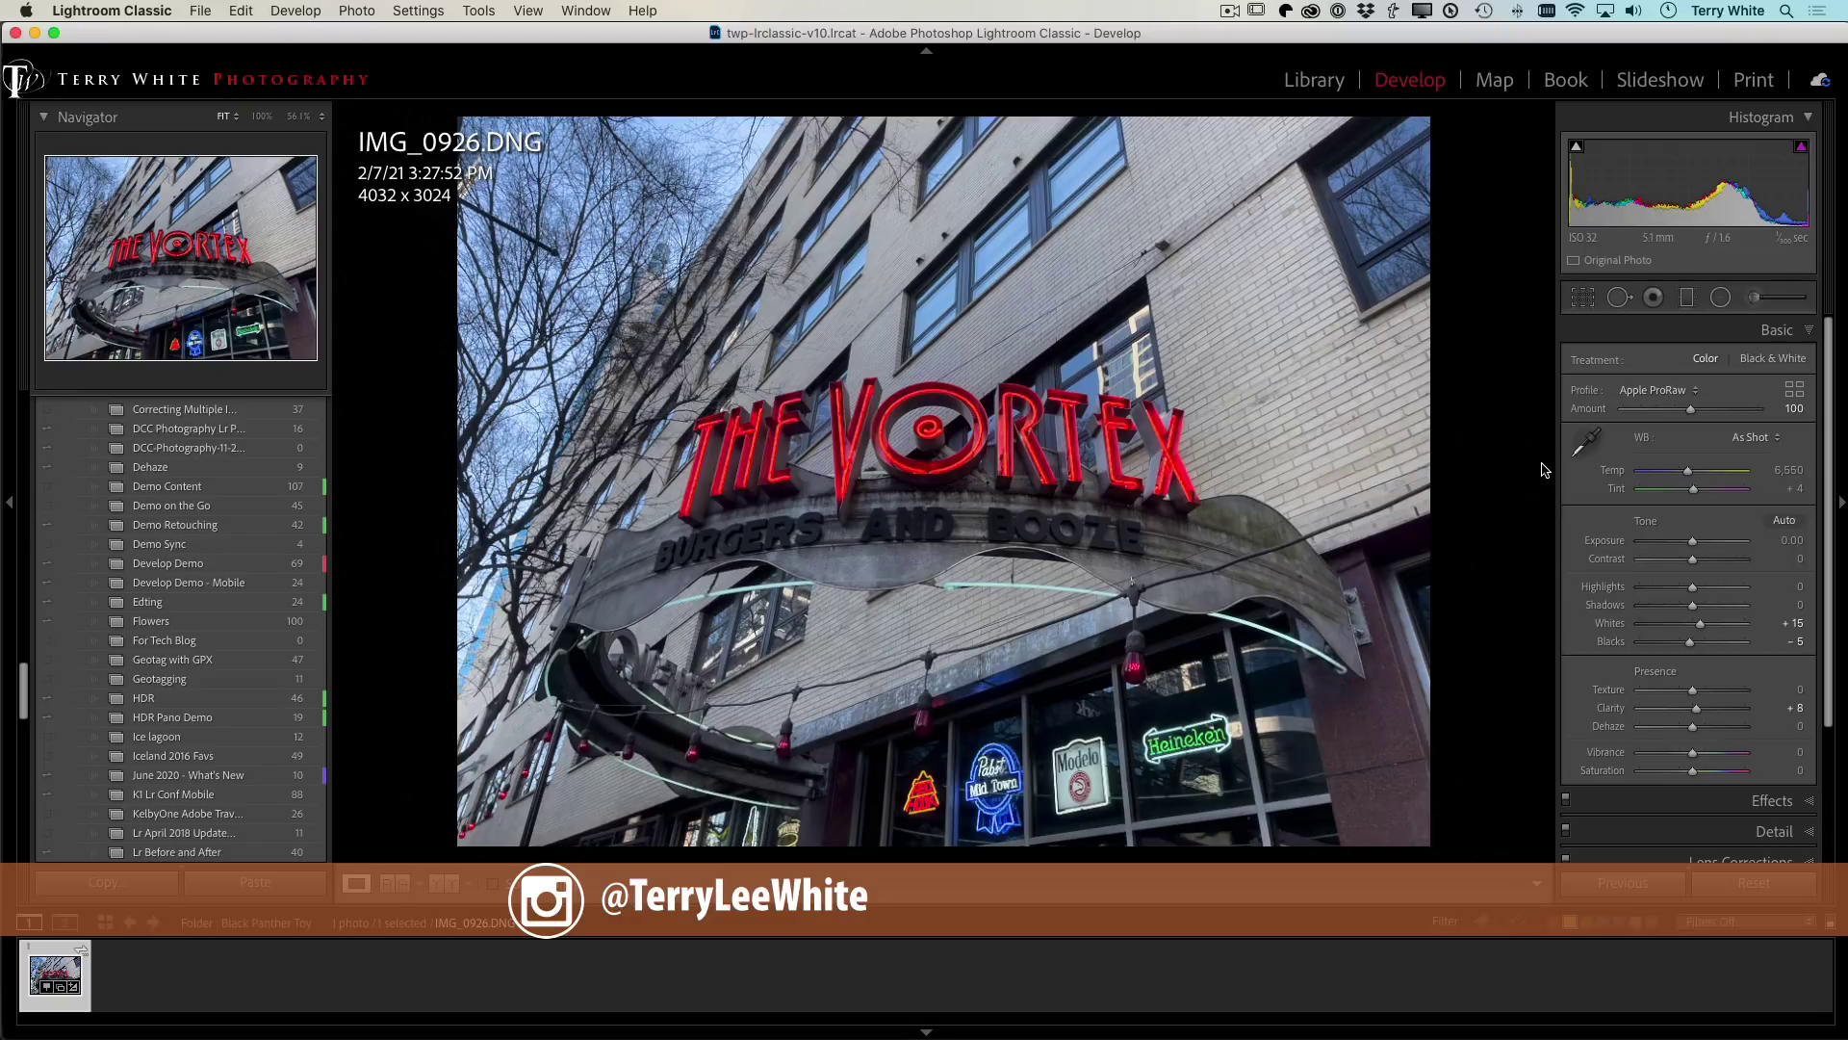
key("g")
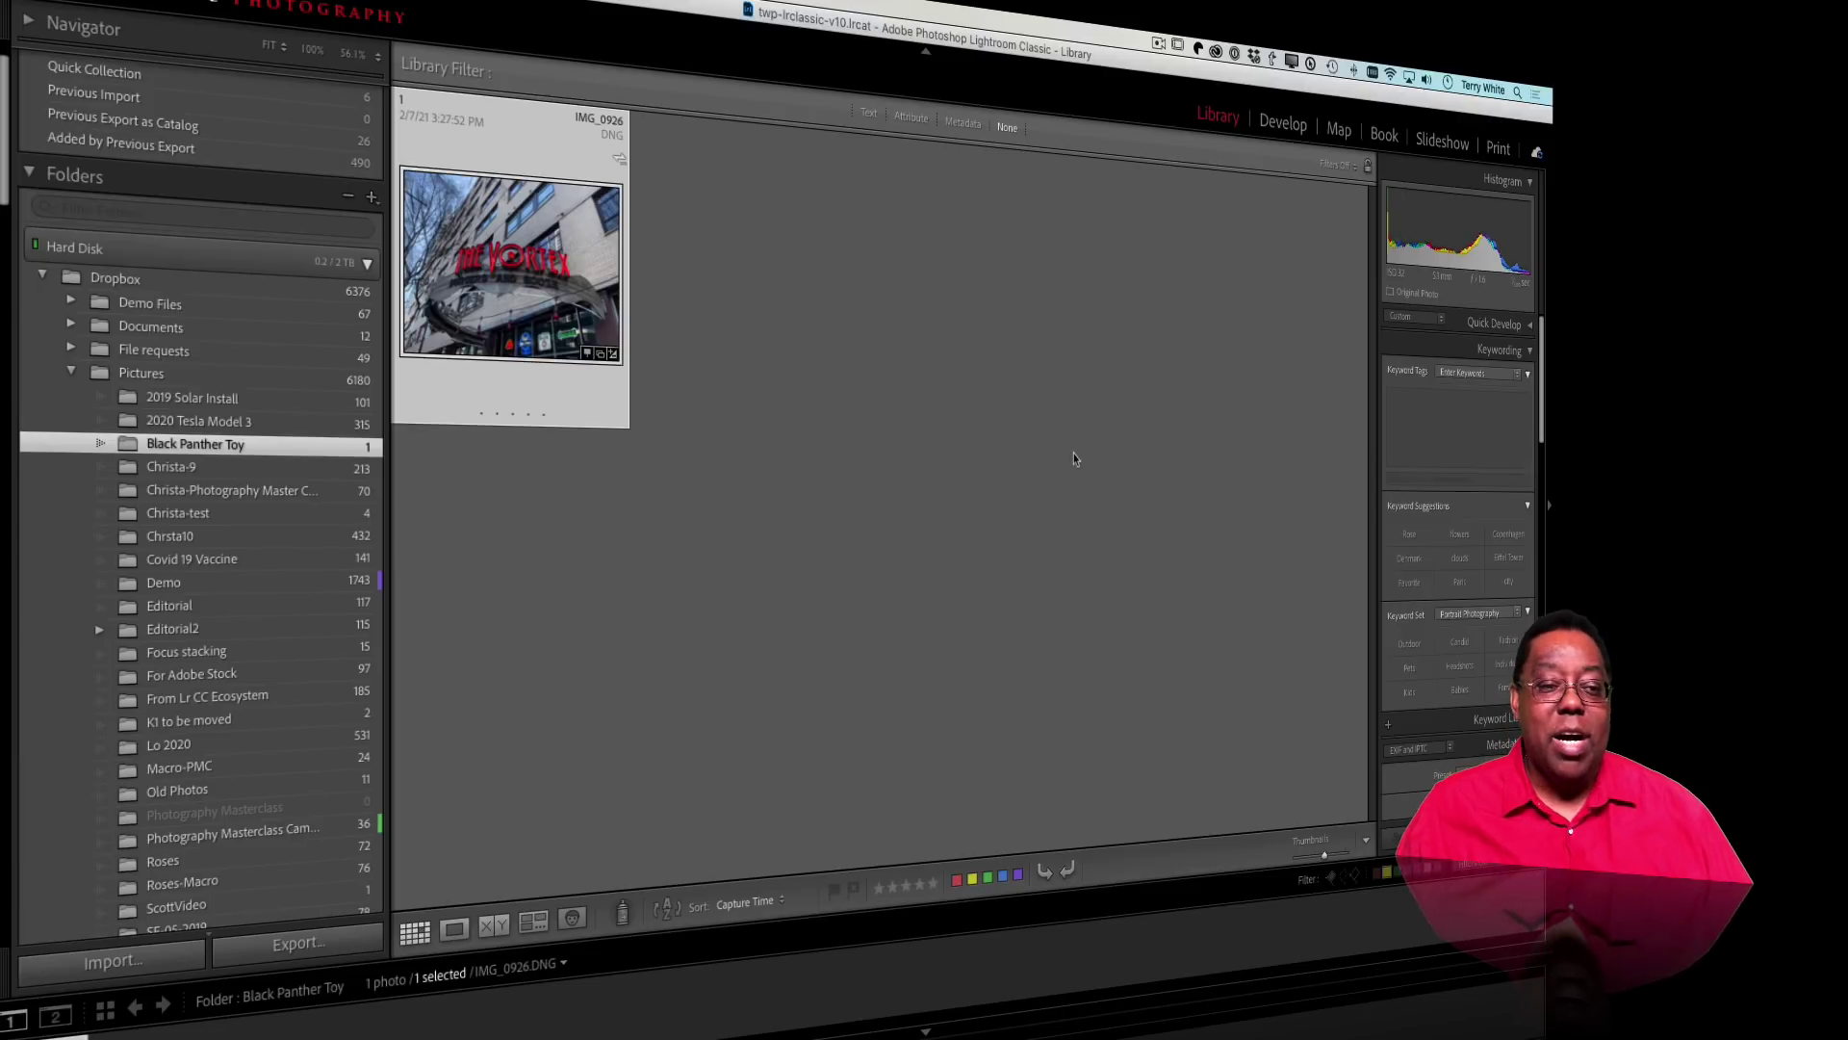
Step: Start Tethered Capture from the File menu and change the Start Number from 13 to 1
left_click(199, 10)
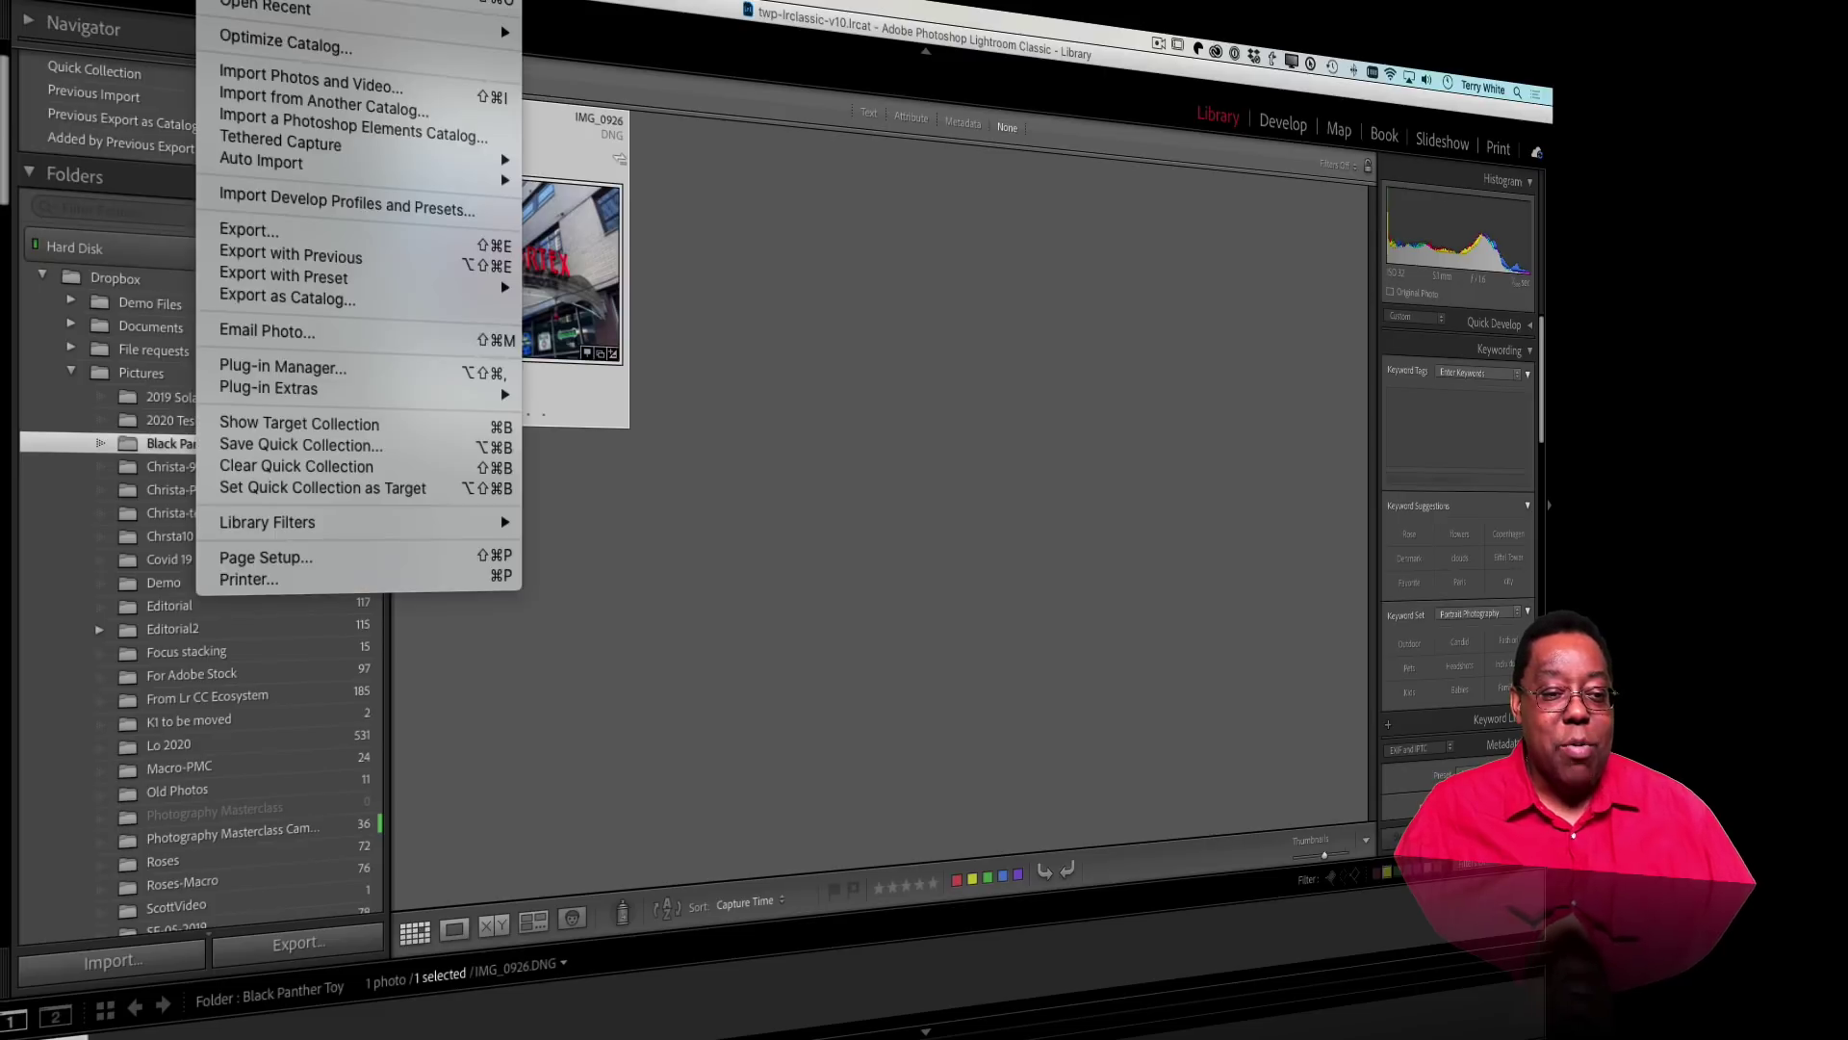
mouse_move(245, 198)
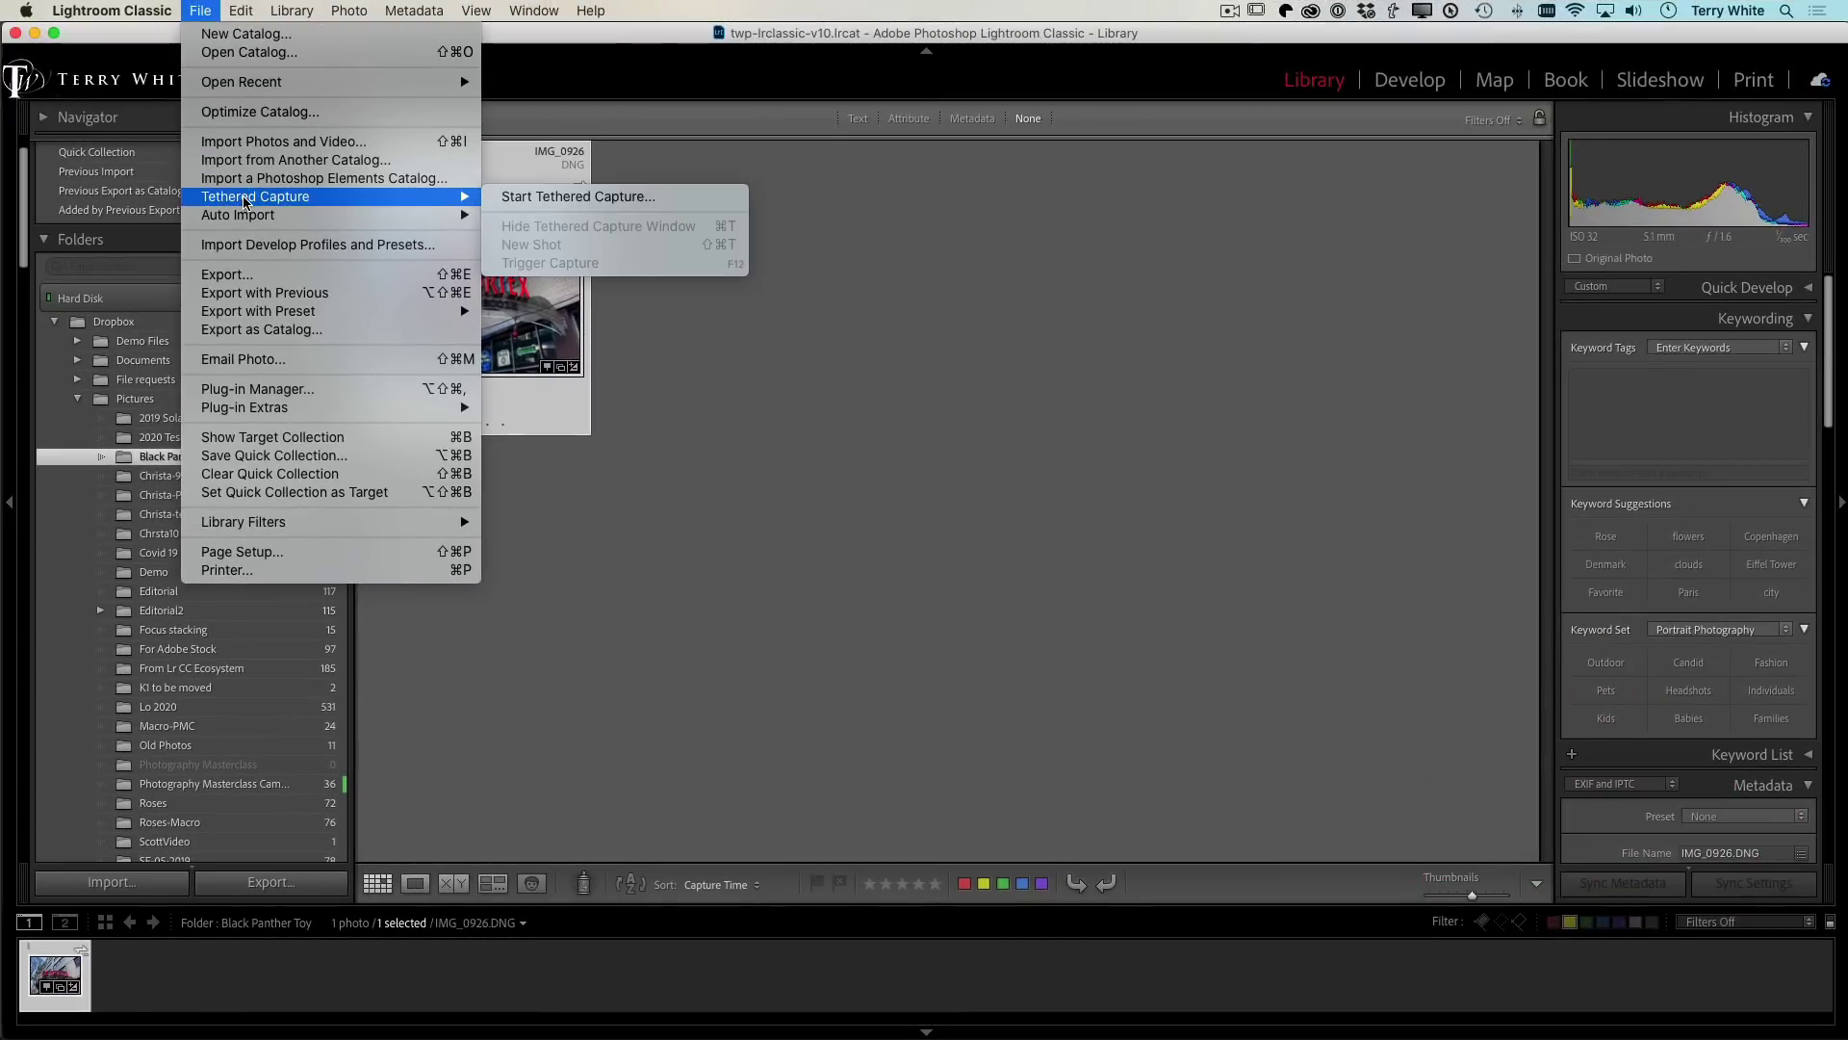
left_click(637, 198)
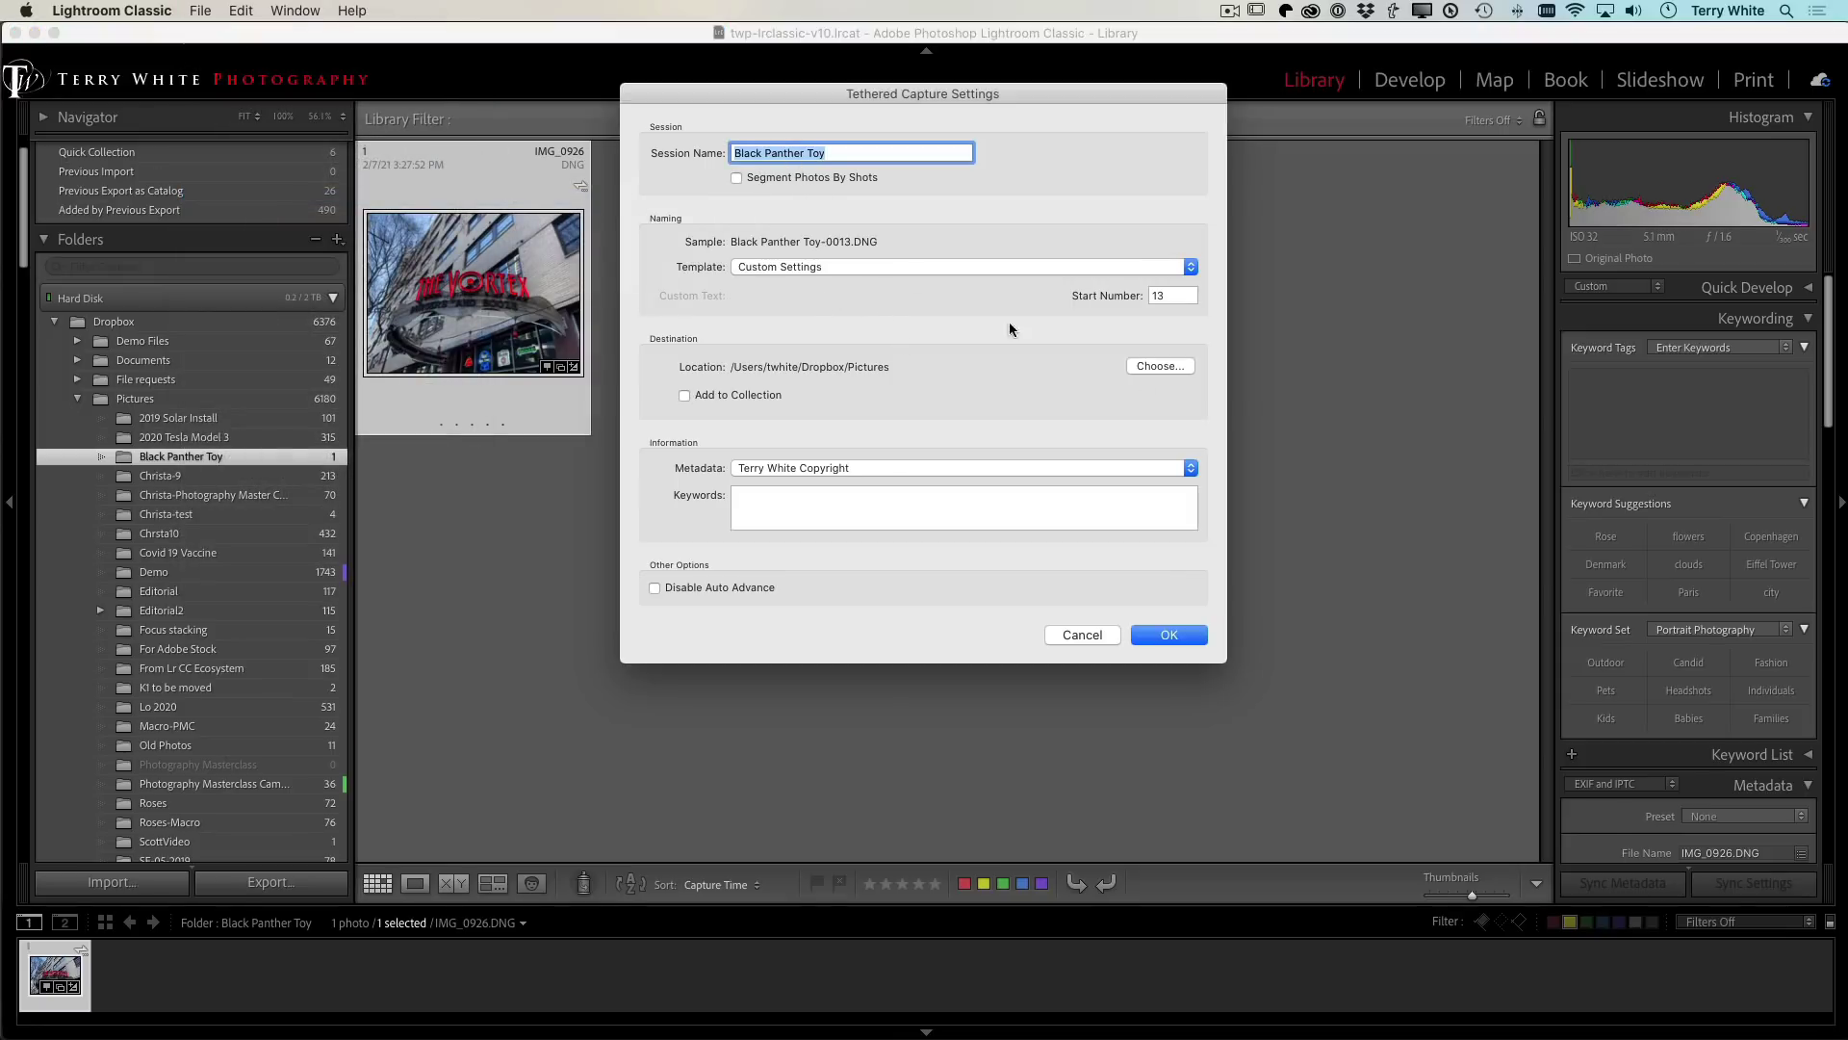
double_click(1174, 295)
type("1")
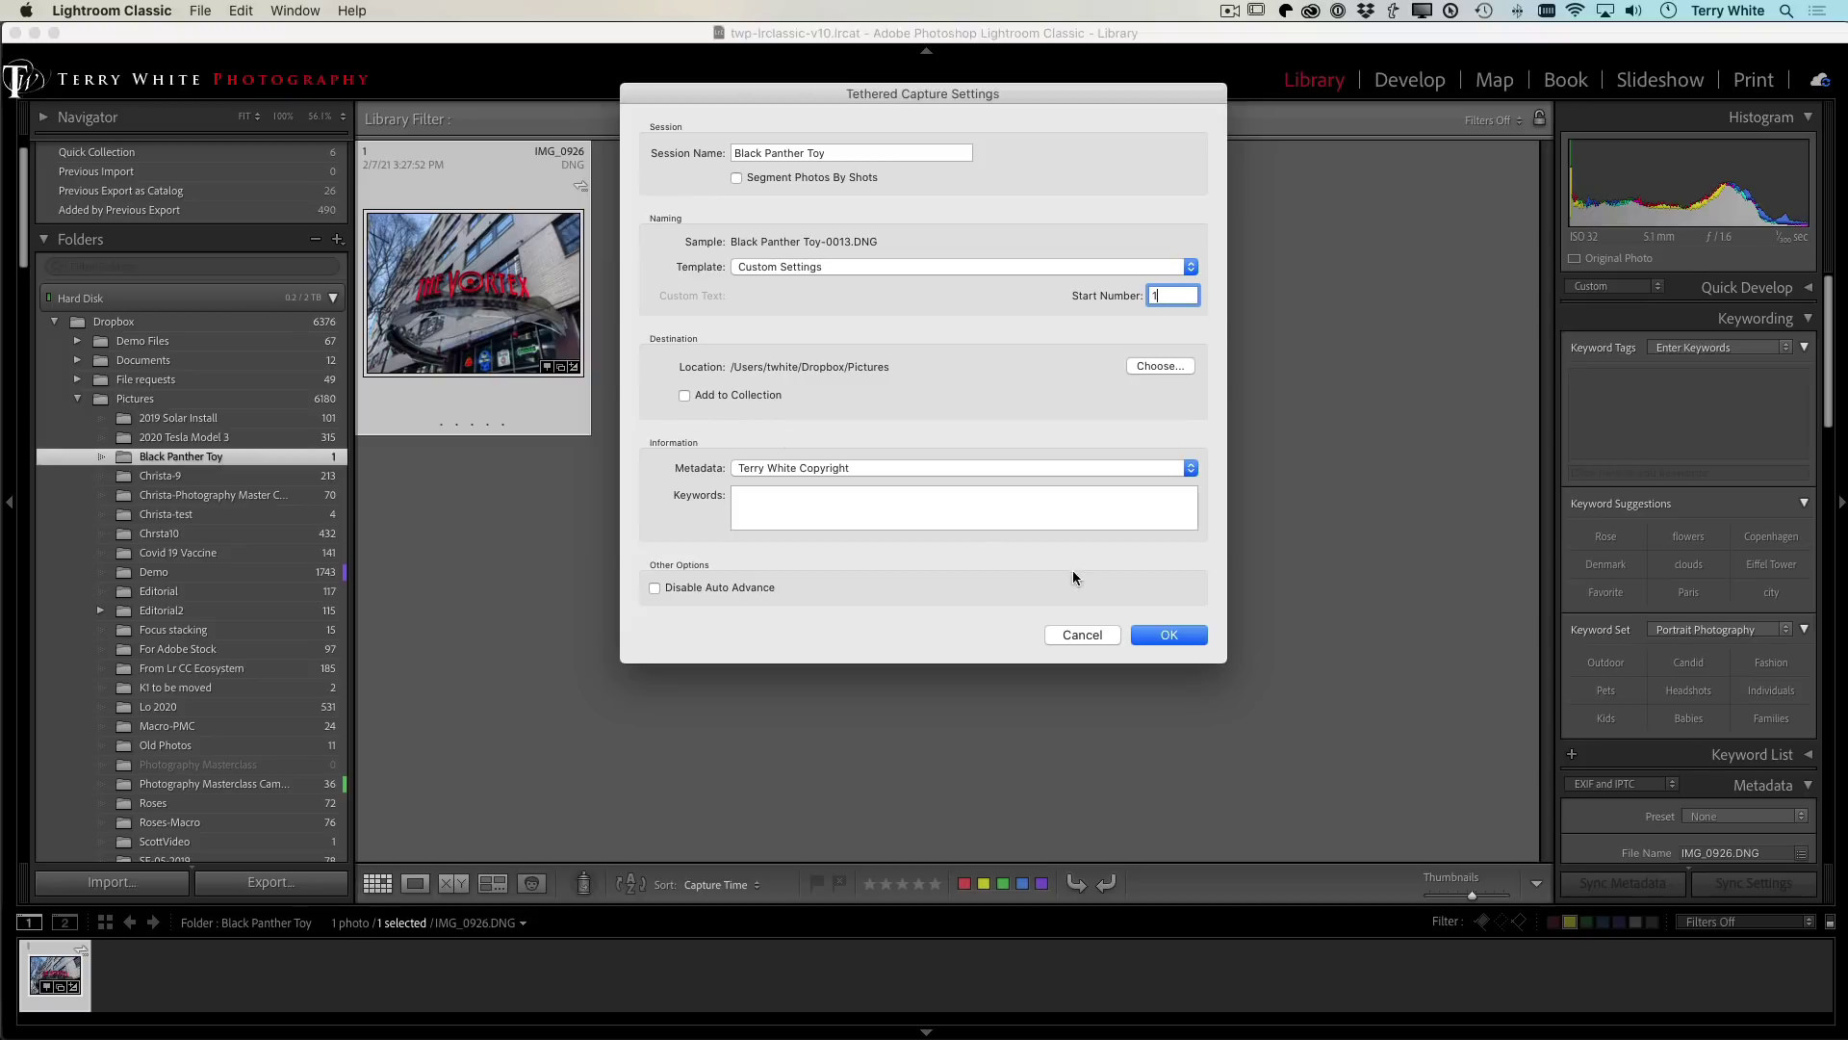
Step: Confirm the Tethered Capture Settings so the D850 tether bar appears
left_click(1170, 636)
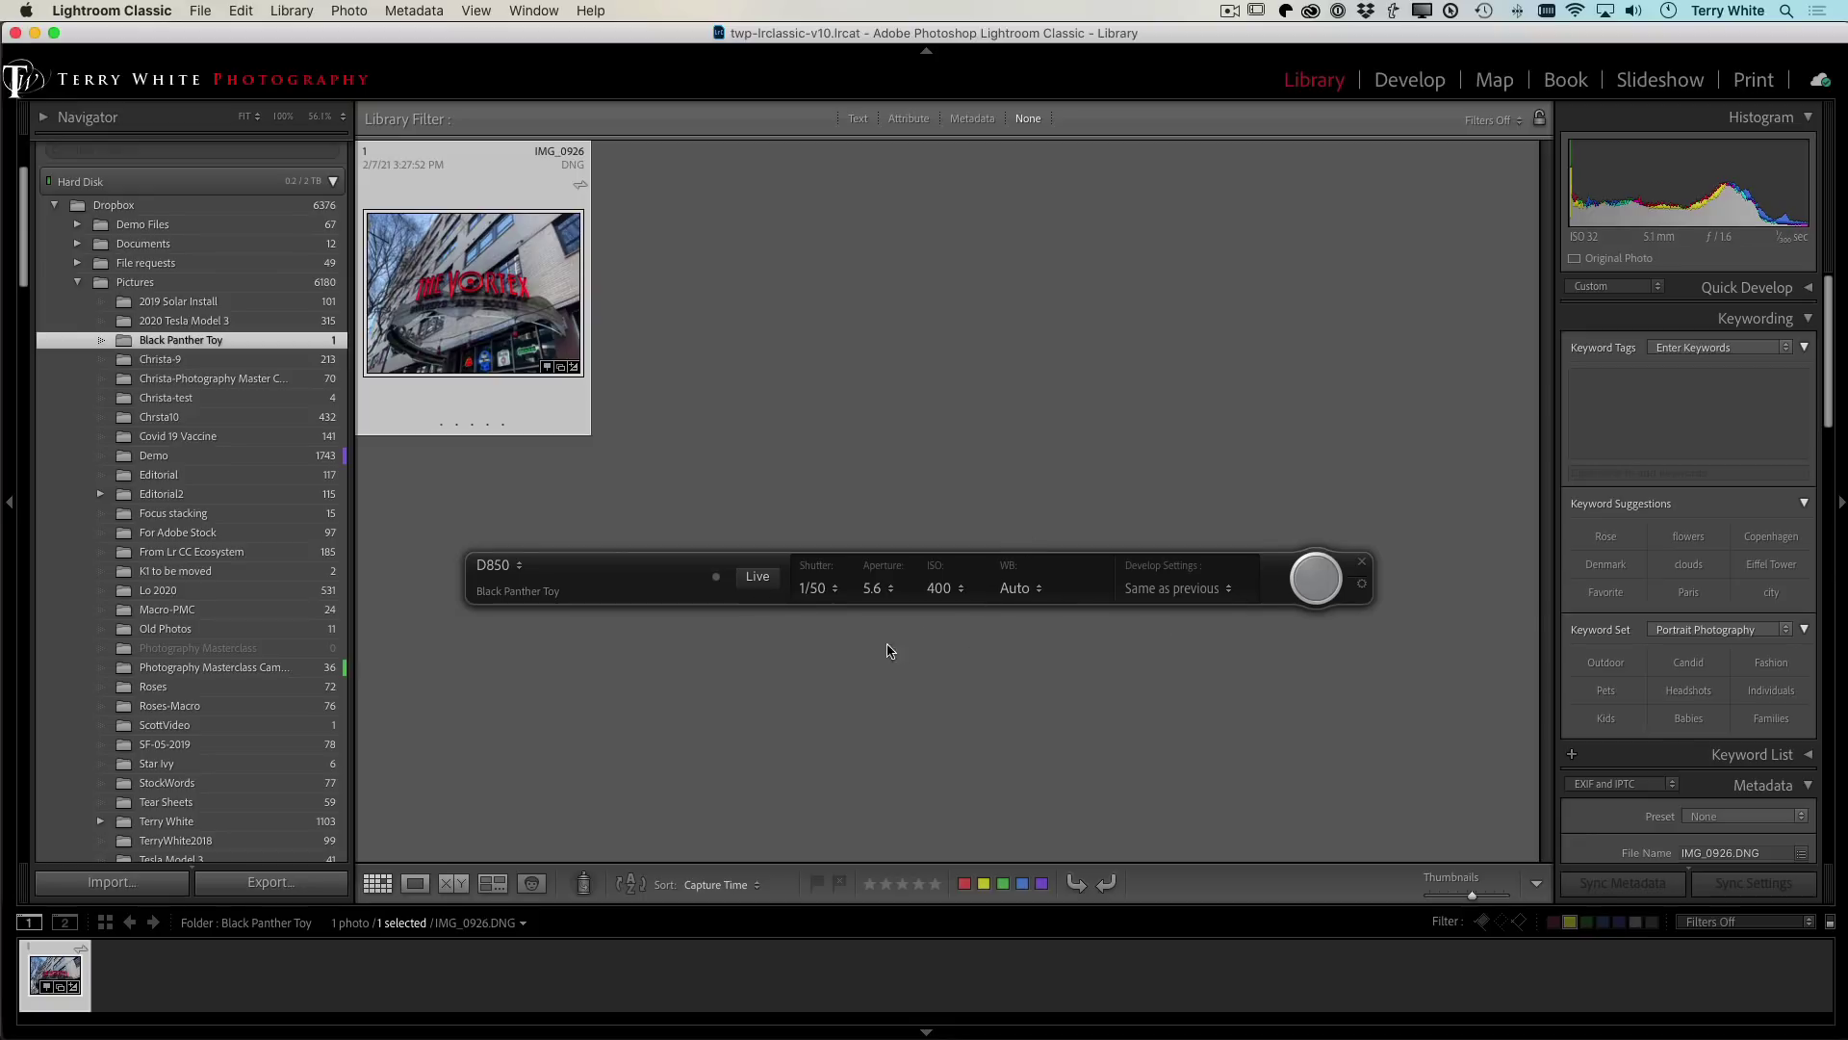
Step: Turn on Live view, lower the capture bar, and enlarge the Live View window
left_click(758, 575)
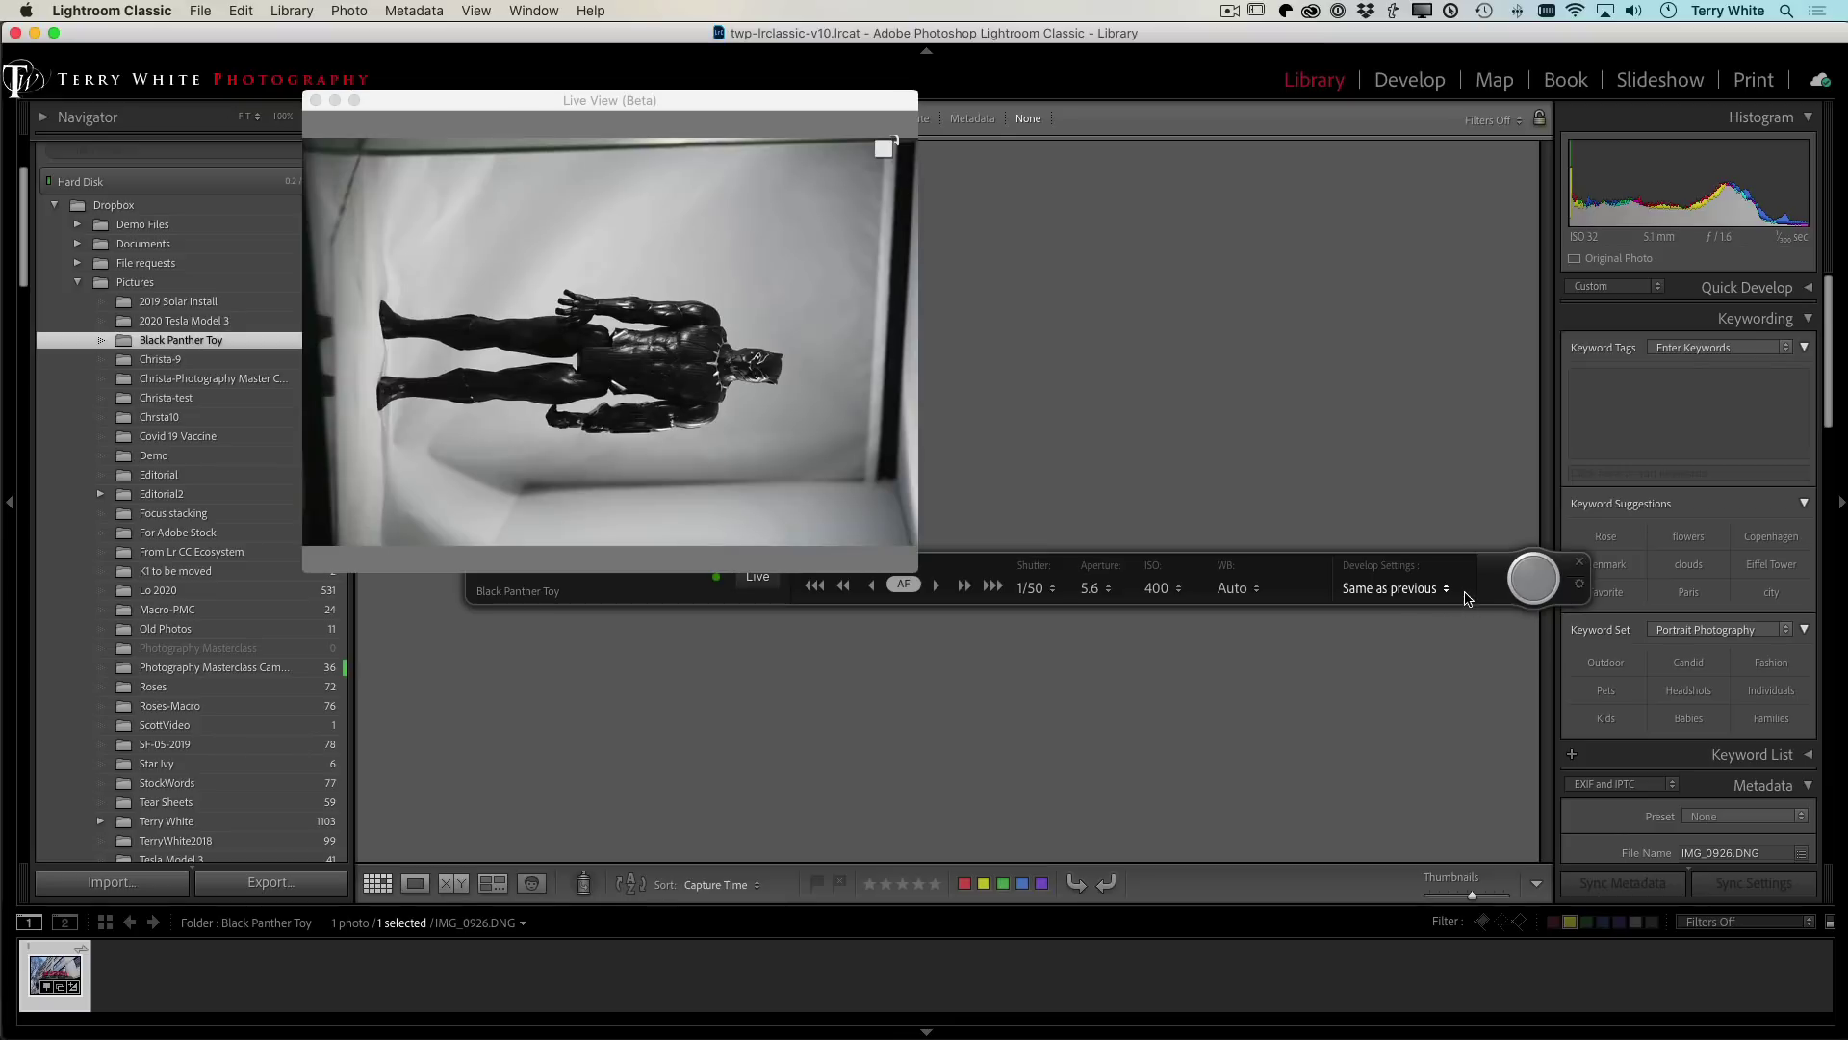
left_click_drag(1473, 583, 1420, 838)
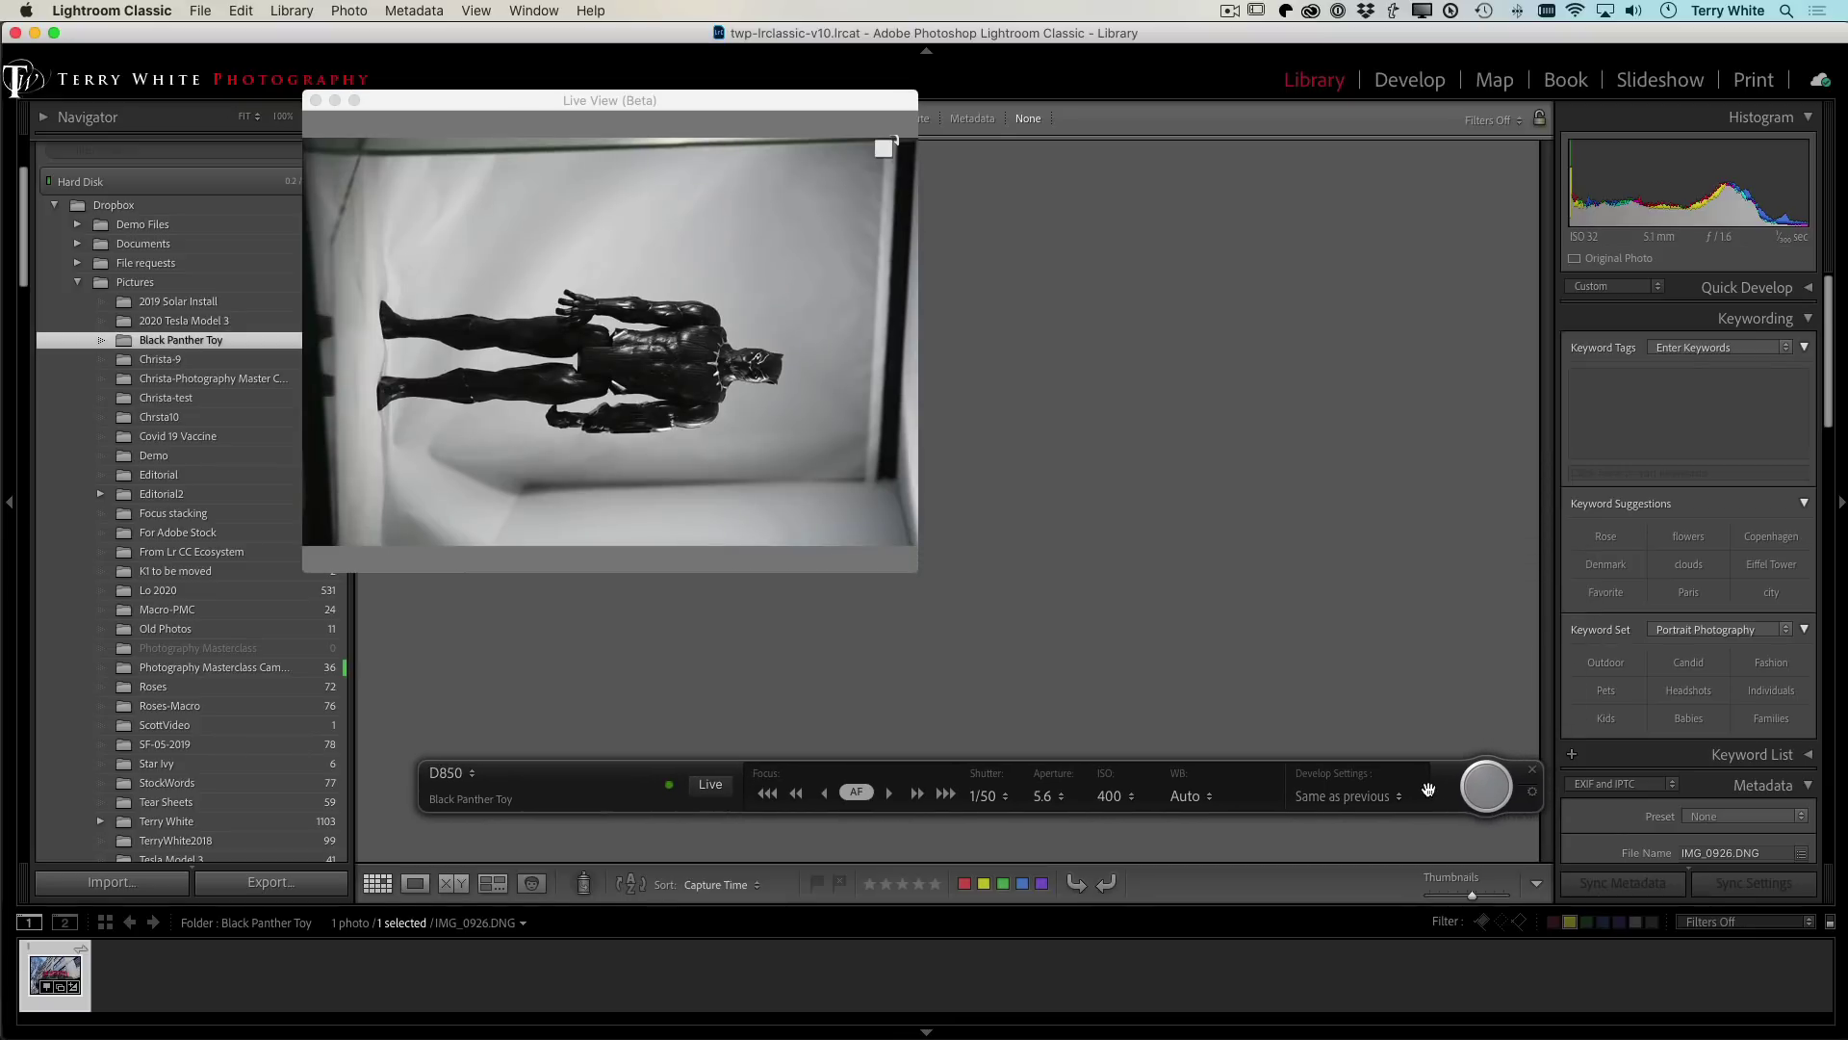
left_click_drag(685, 104, 1133, 142)
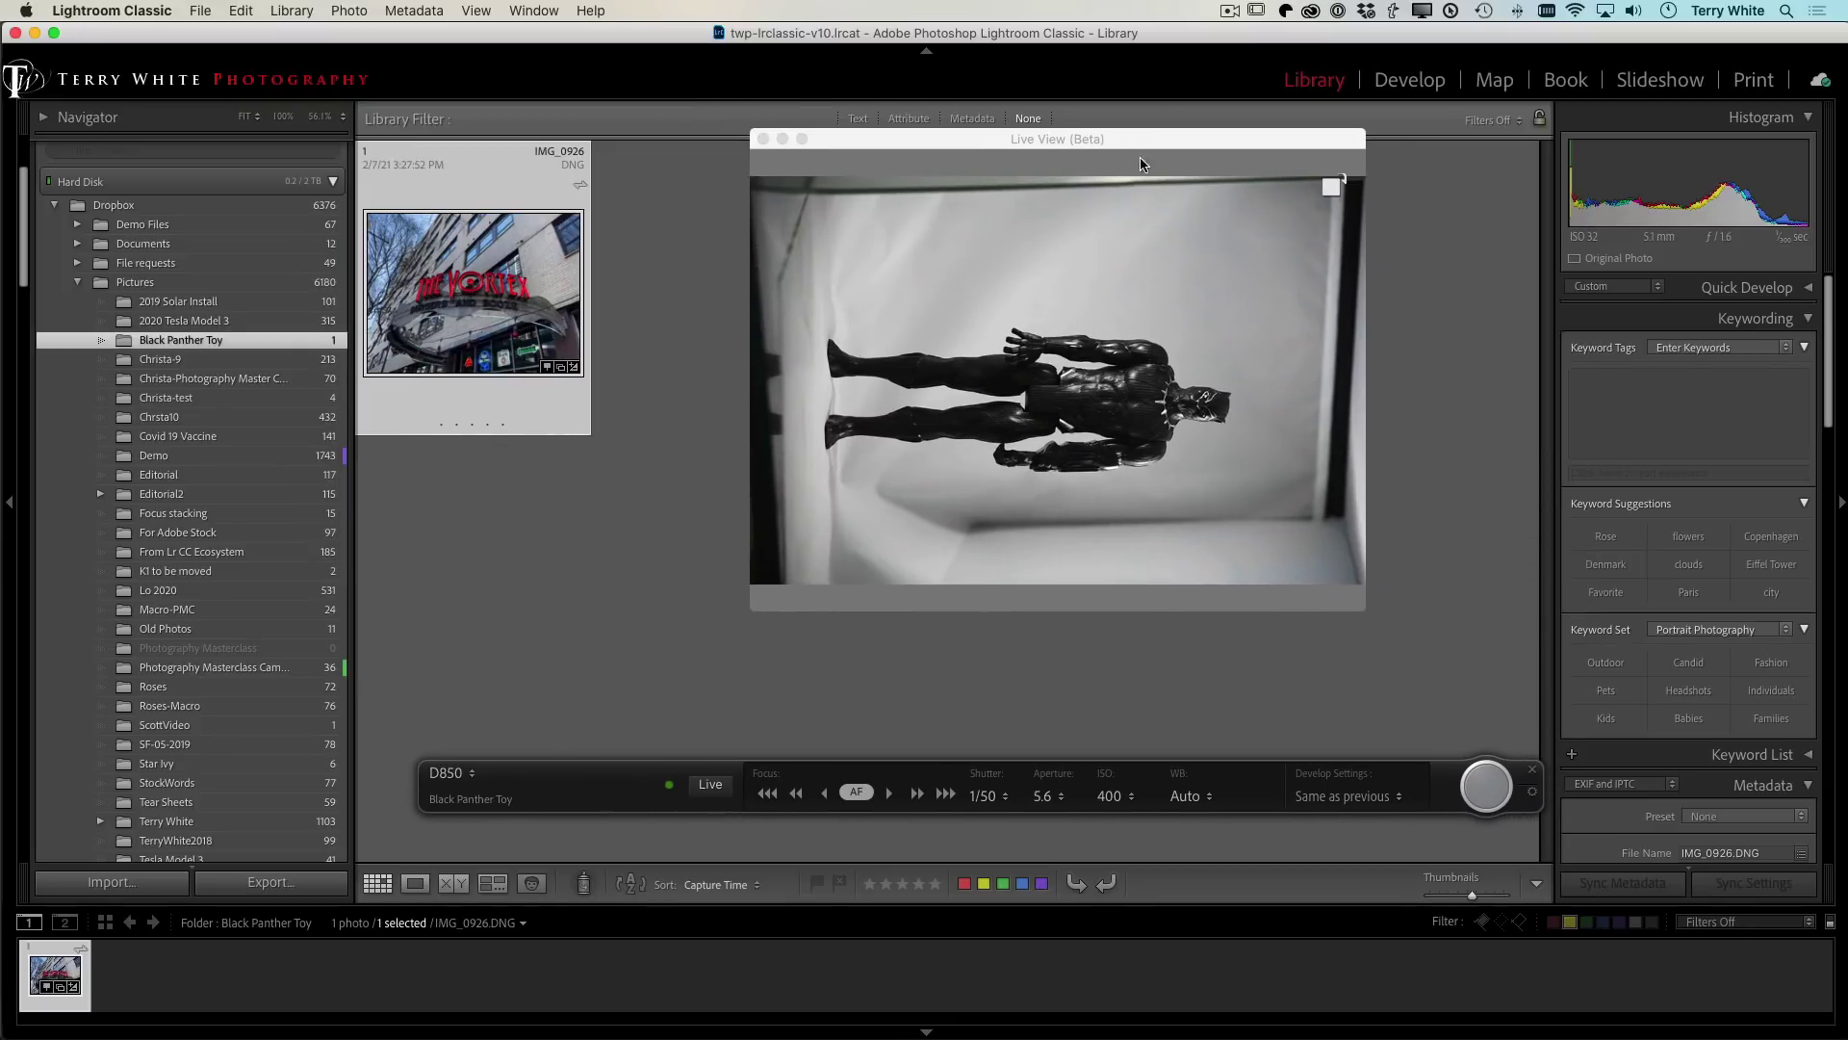
left_click_drag(1363, 617, 1418, 634)
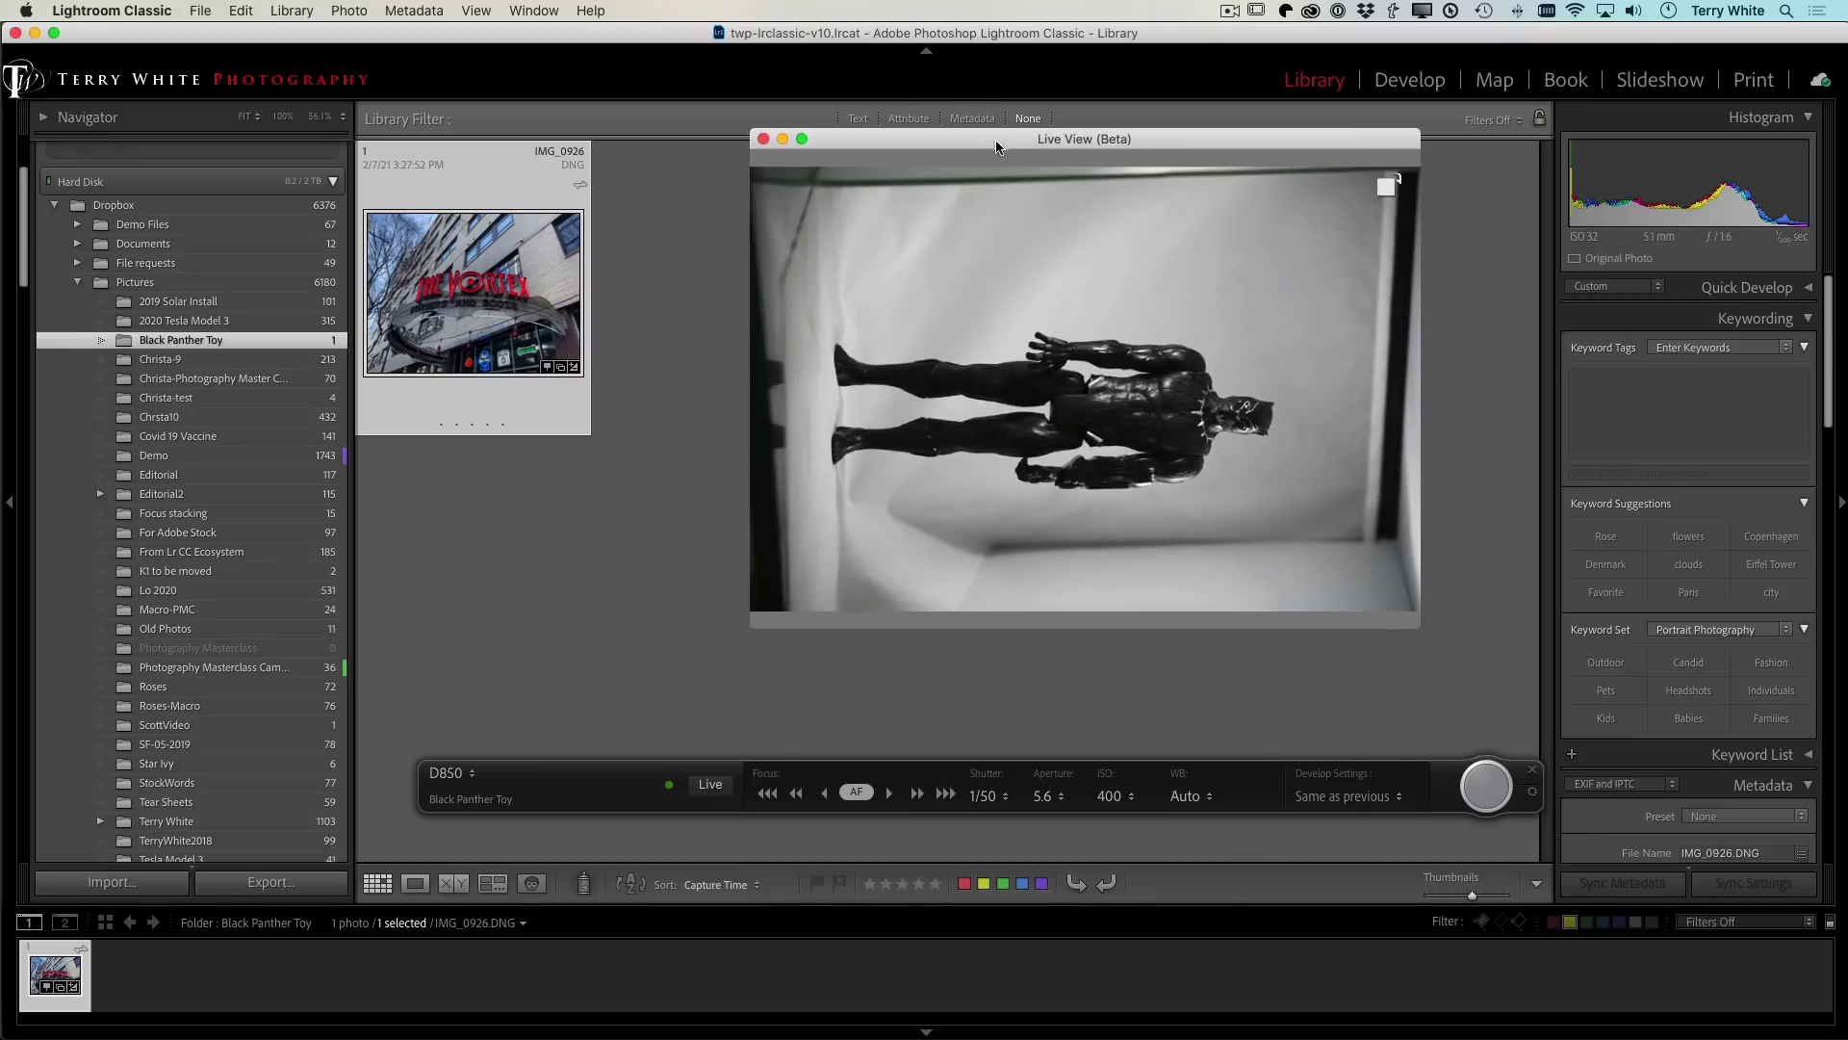
left_click_drag(997, 144, 913, 143)
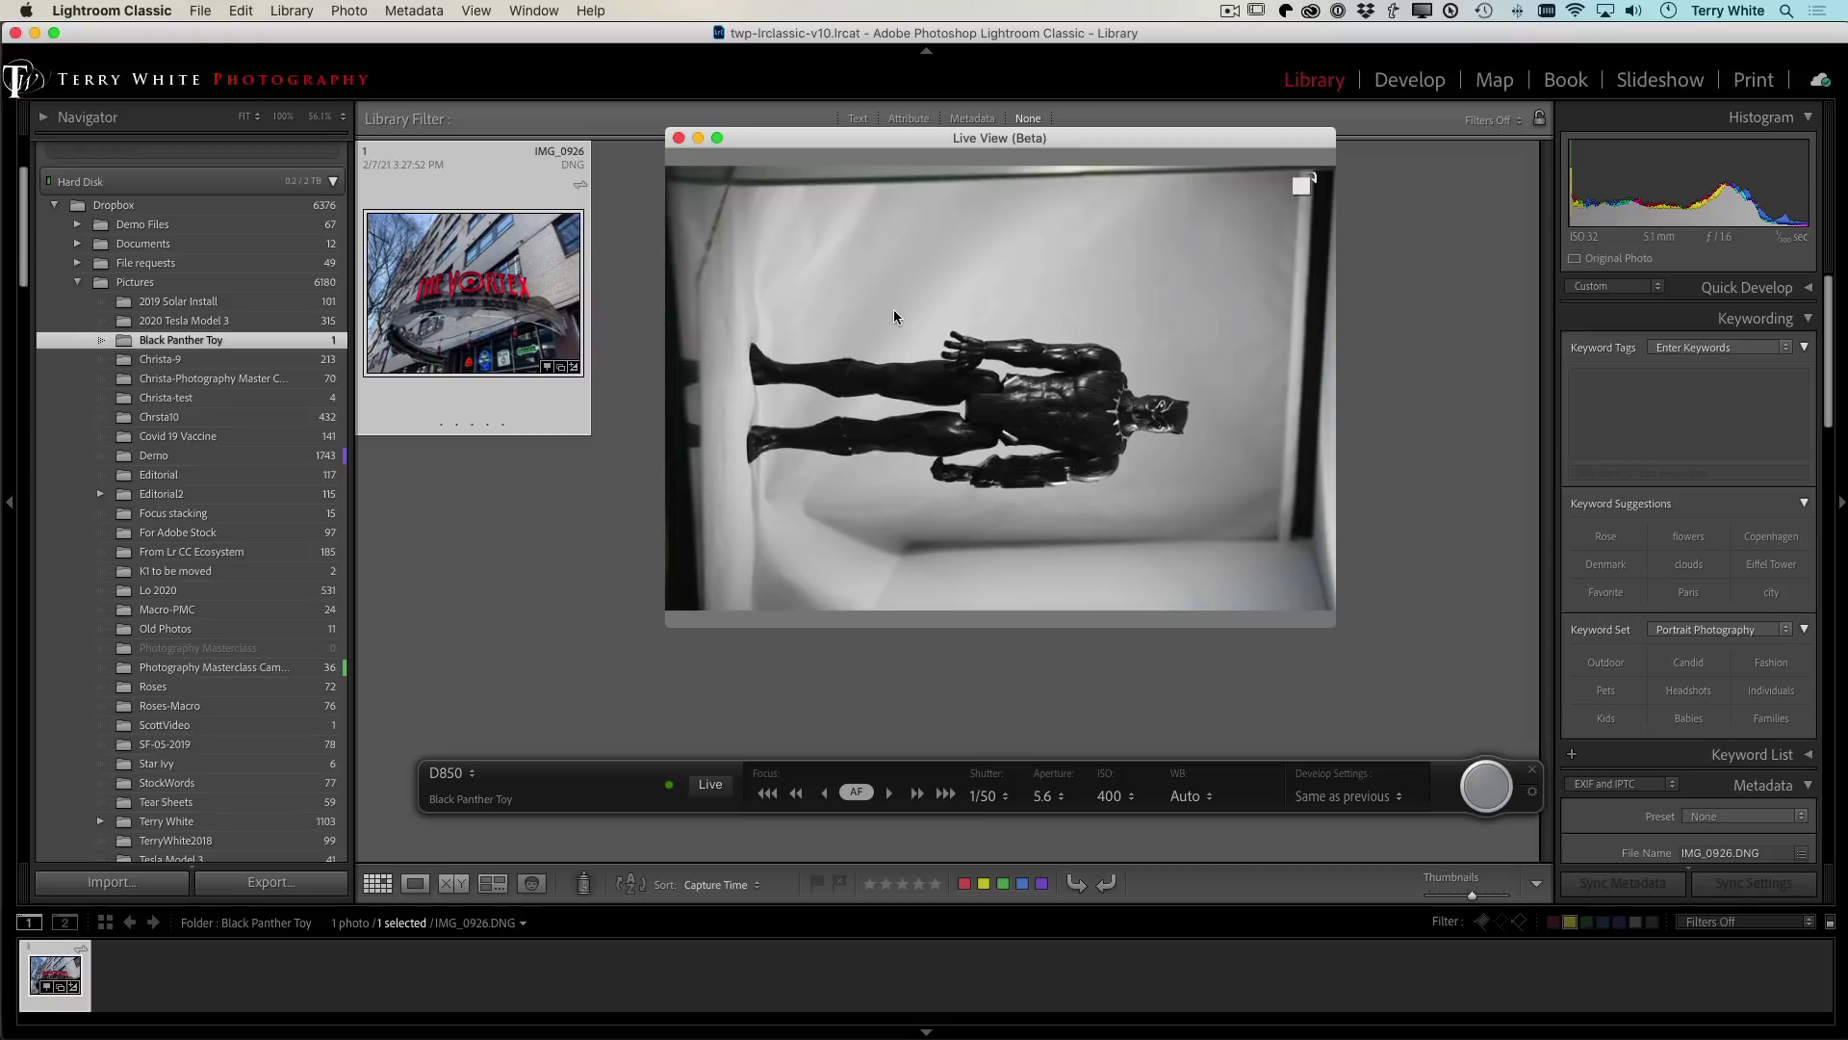
Step: Rotate the live view three quarter turns so the toy stands upright, then dock the window at right
left_click(1304, 185)
left_click(1304, 186)
left_click(1304, 186)
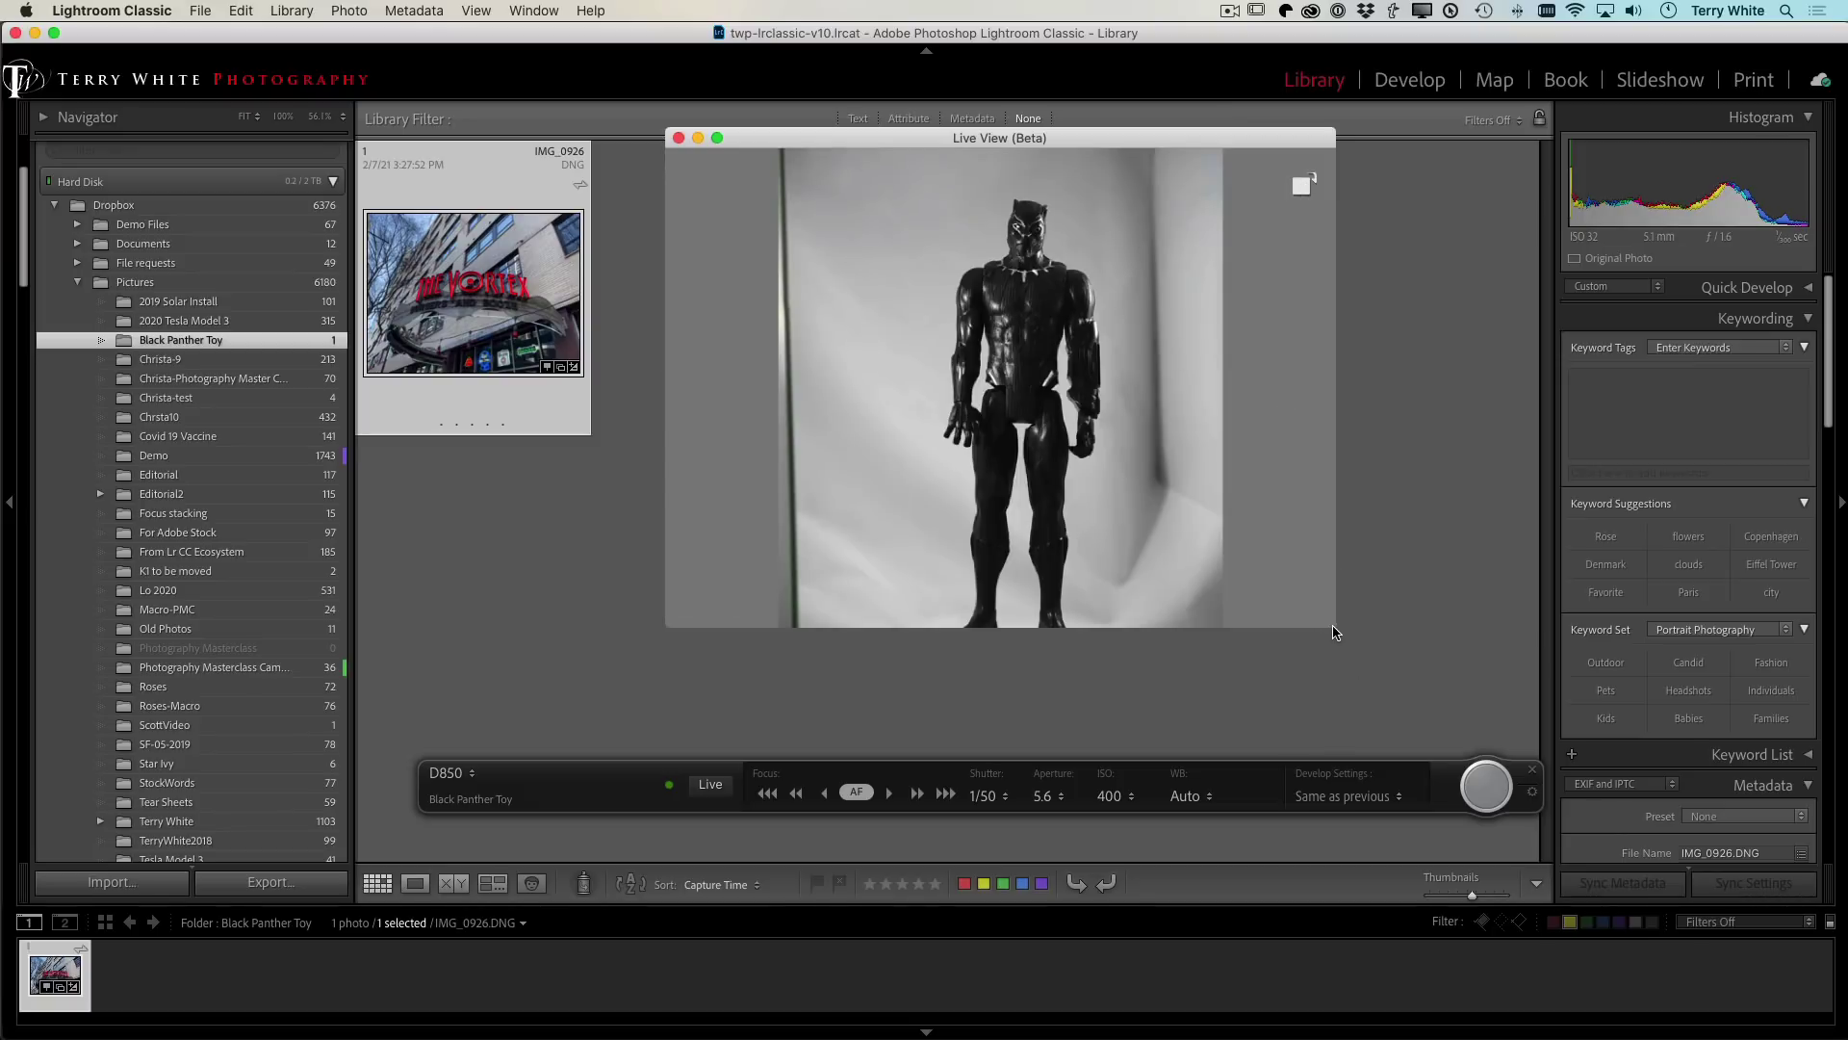
left_click_drag(1335, 627, 1361, 726)
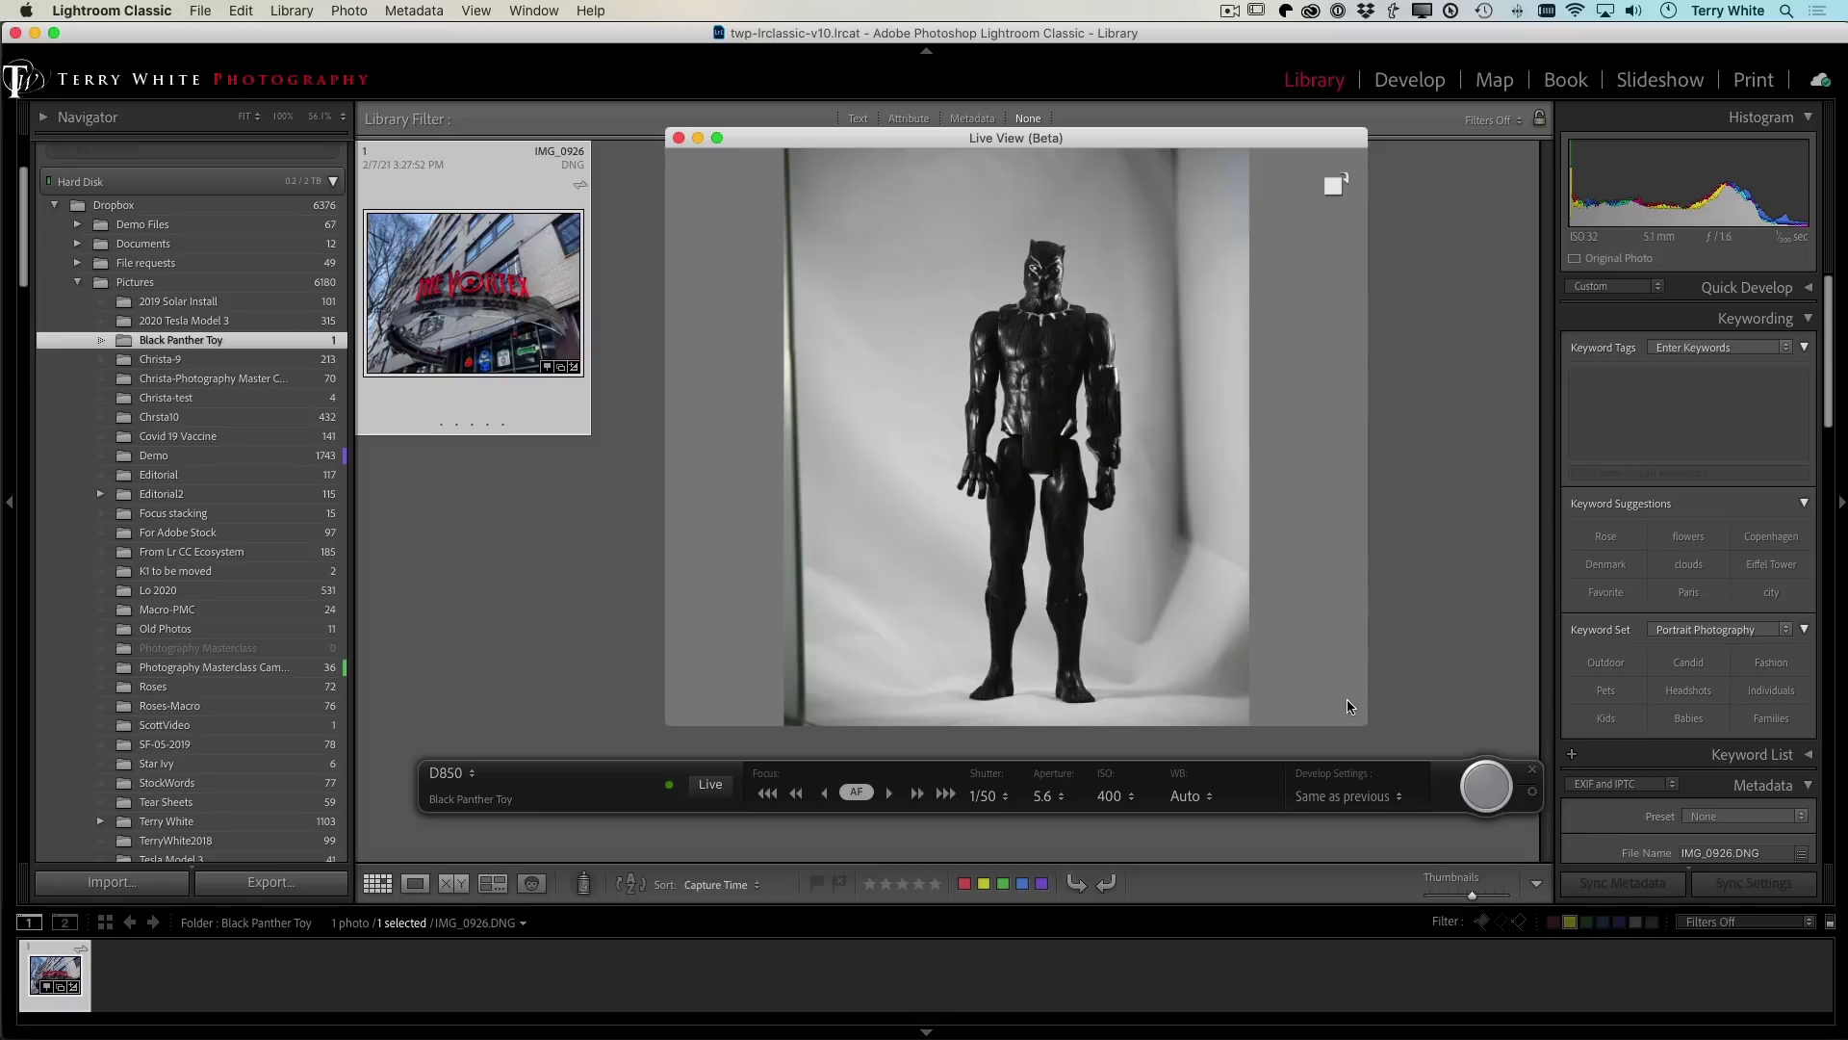
left_click_drag(1359, 724, 1227, 733)
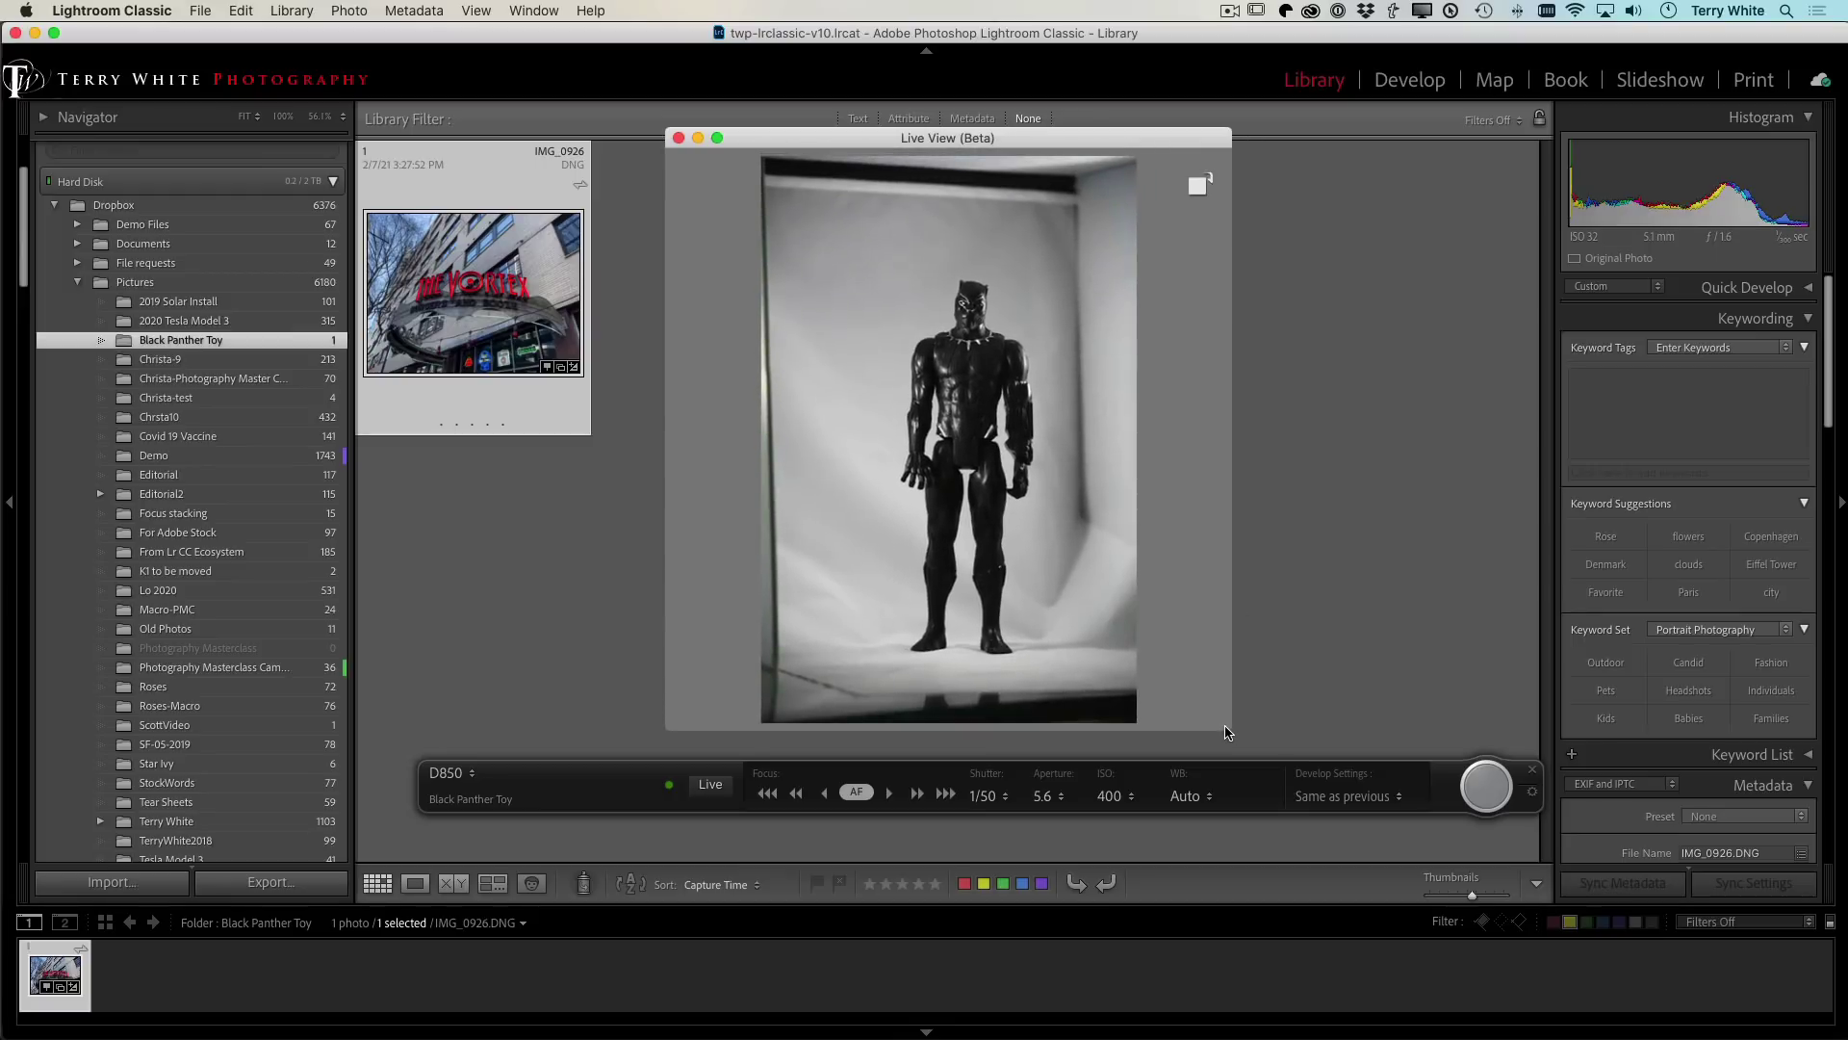
left_click_drag(1083, 144, 1079, 78)
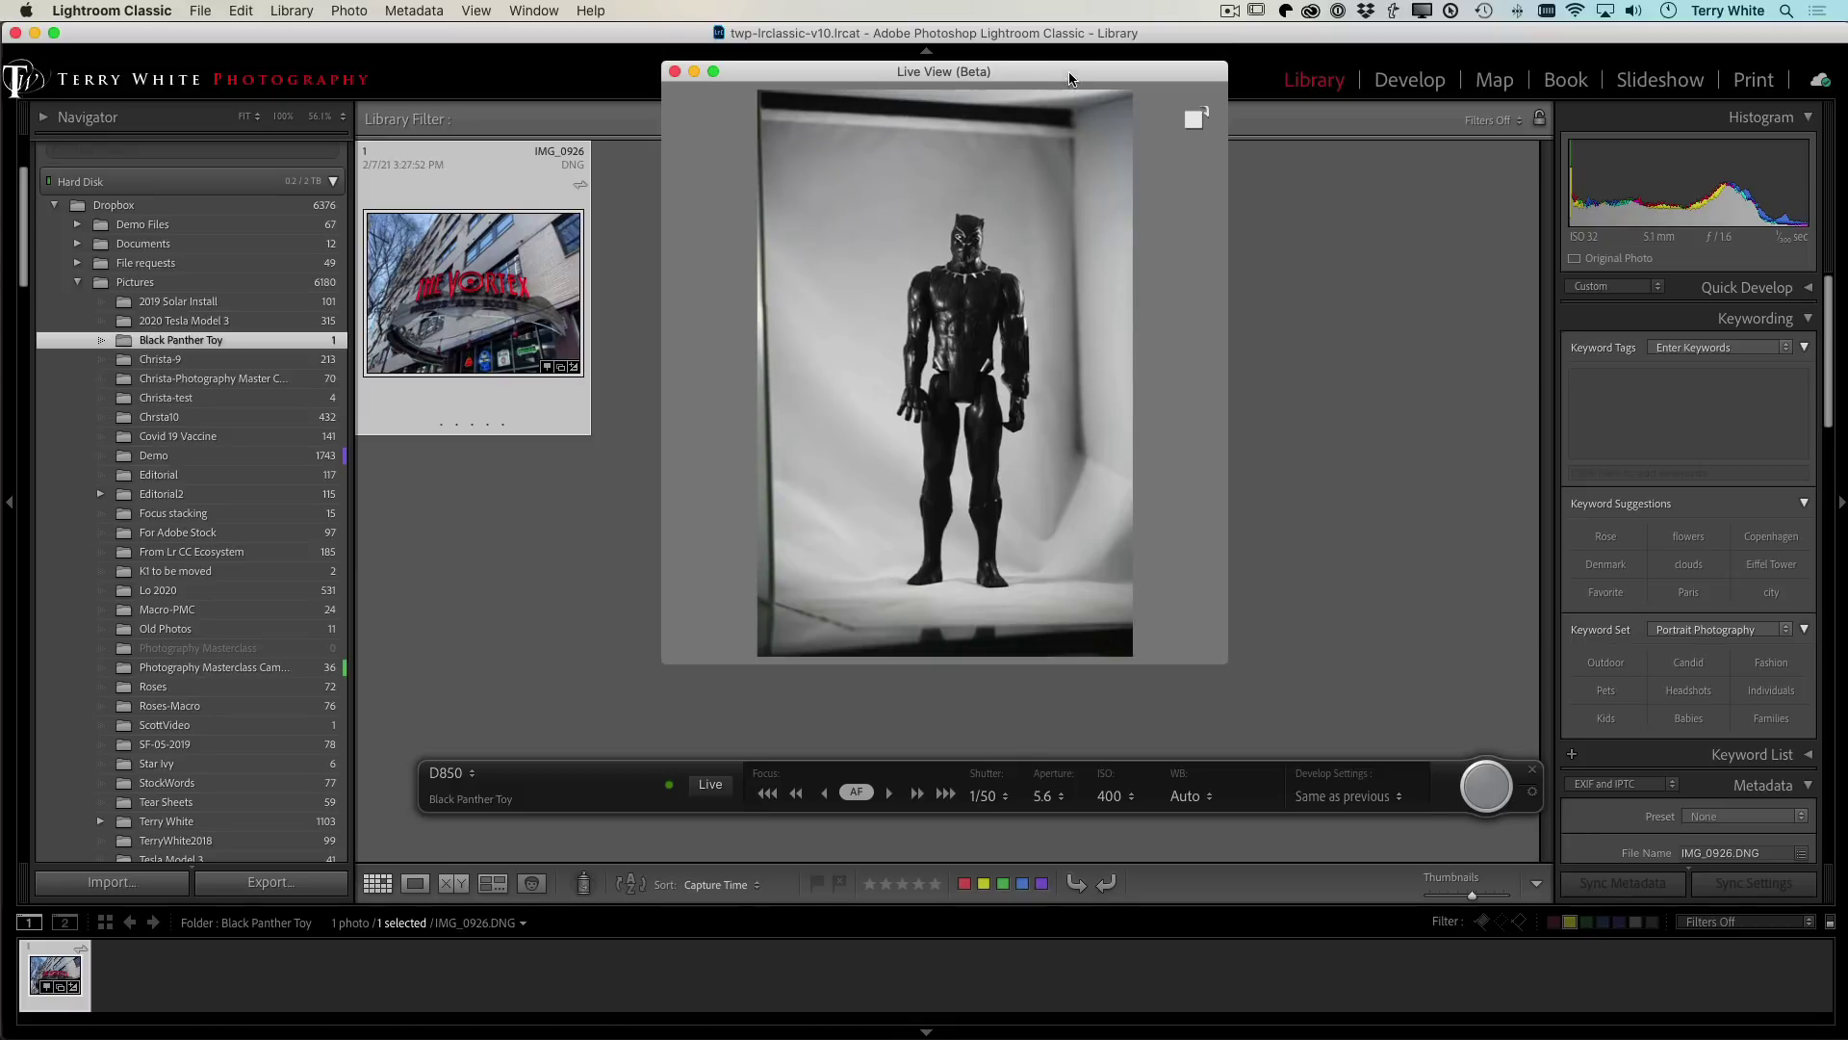
left_click_drag(1068, 79, 1557, 81)
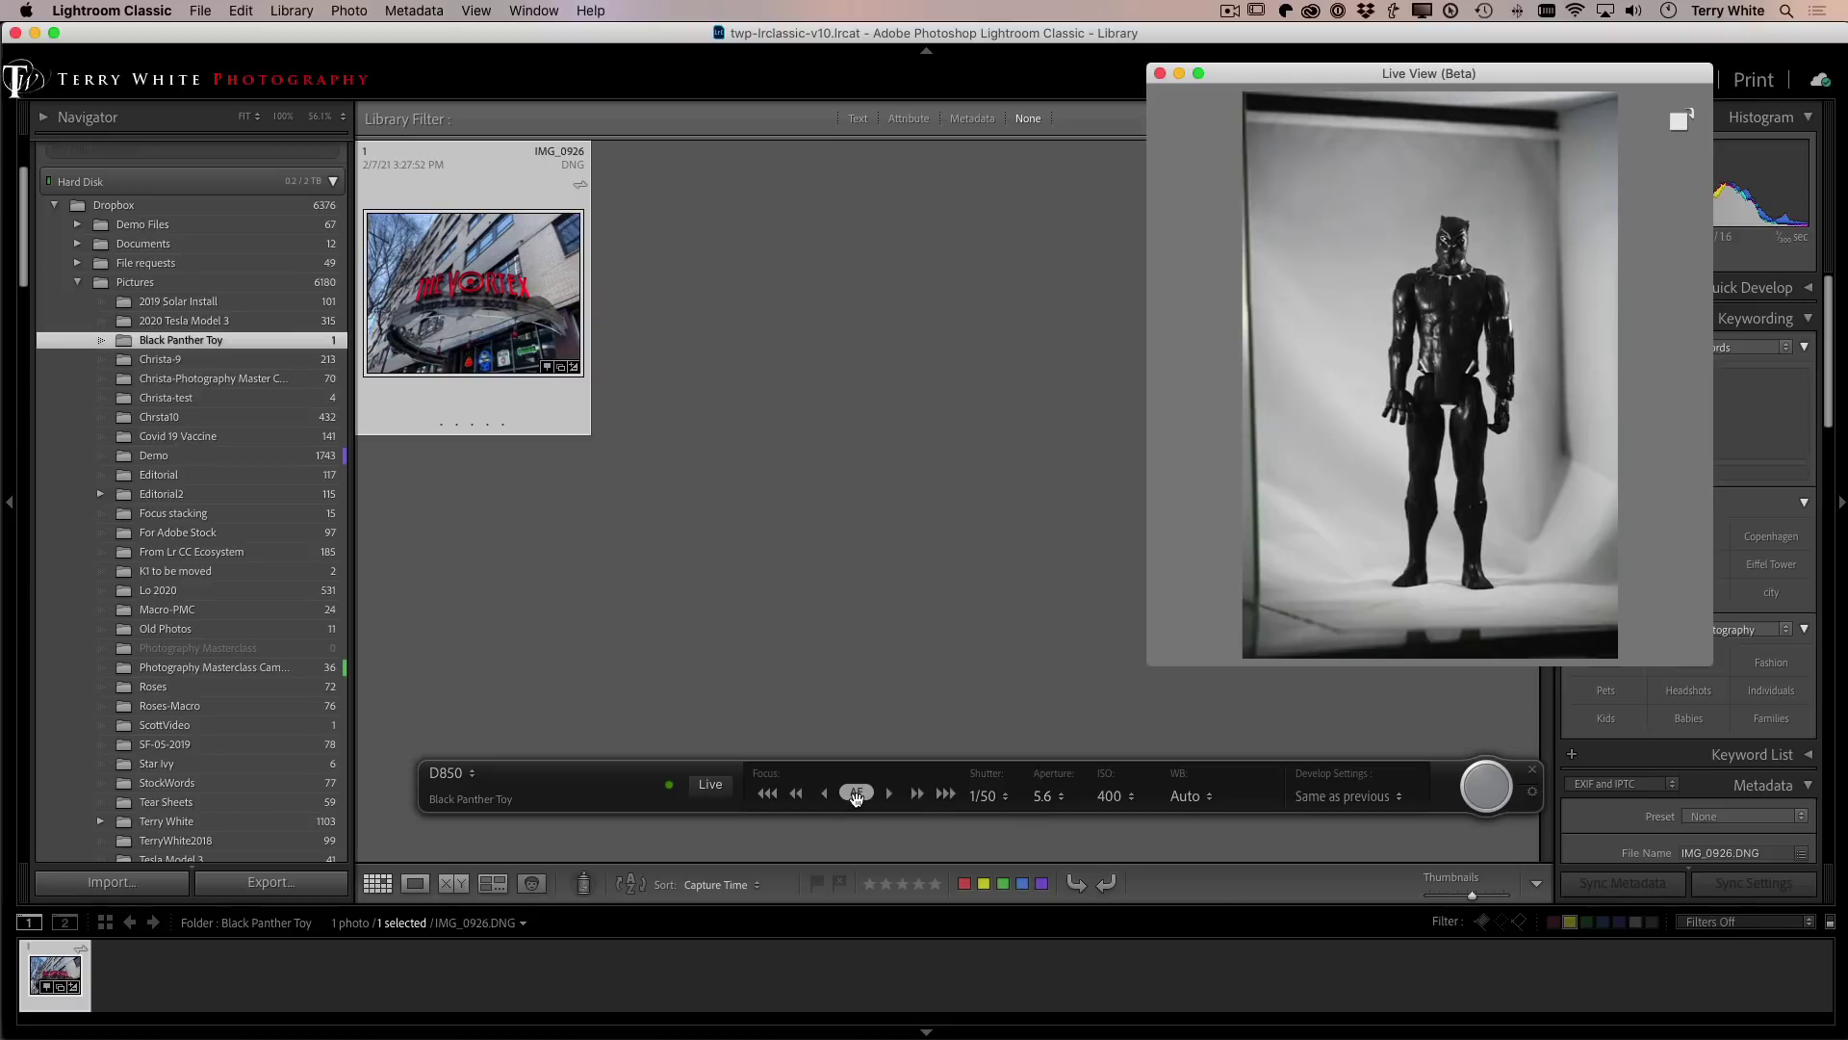
Step: Nudge the focus with the step arrows, then autofocus on the toy with AF
left_click(824, 795)
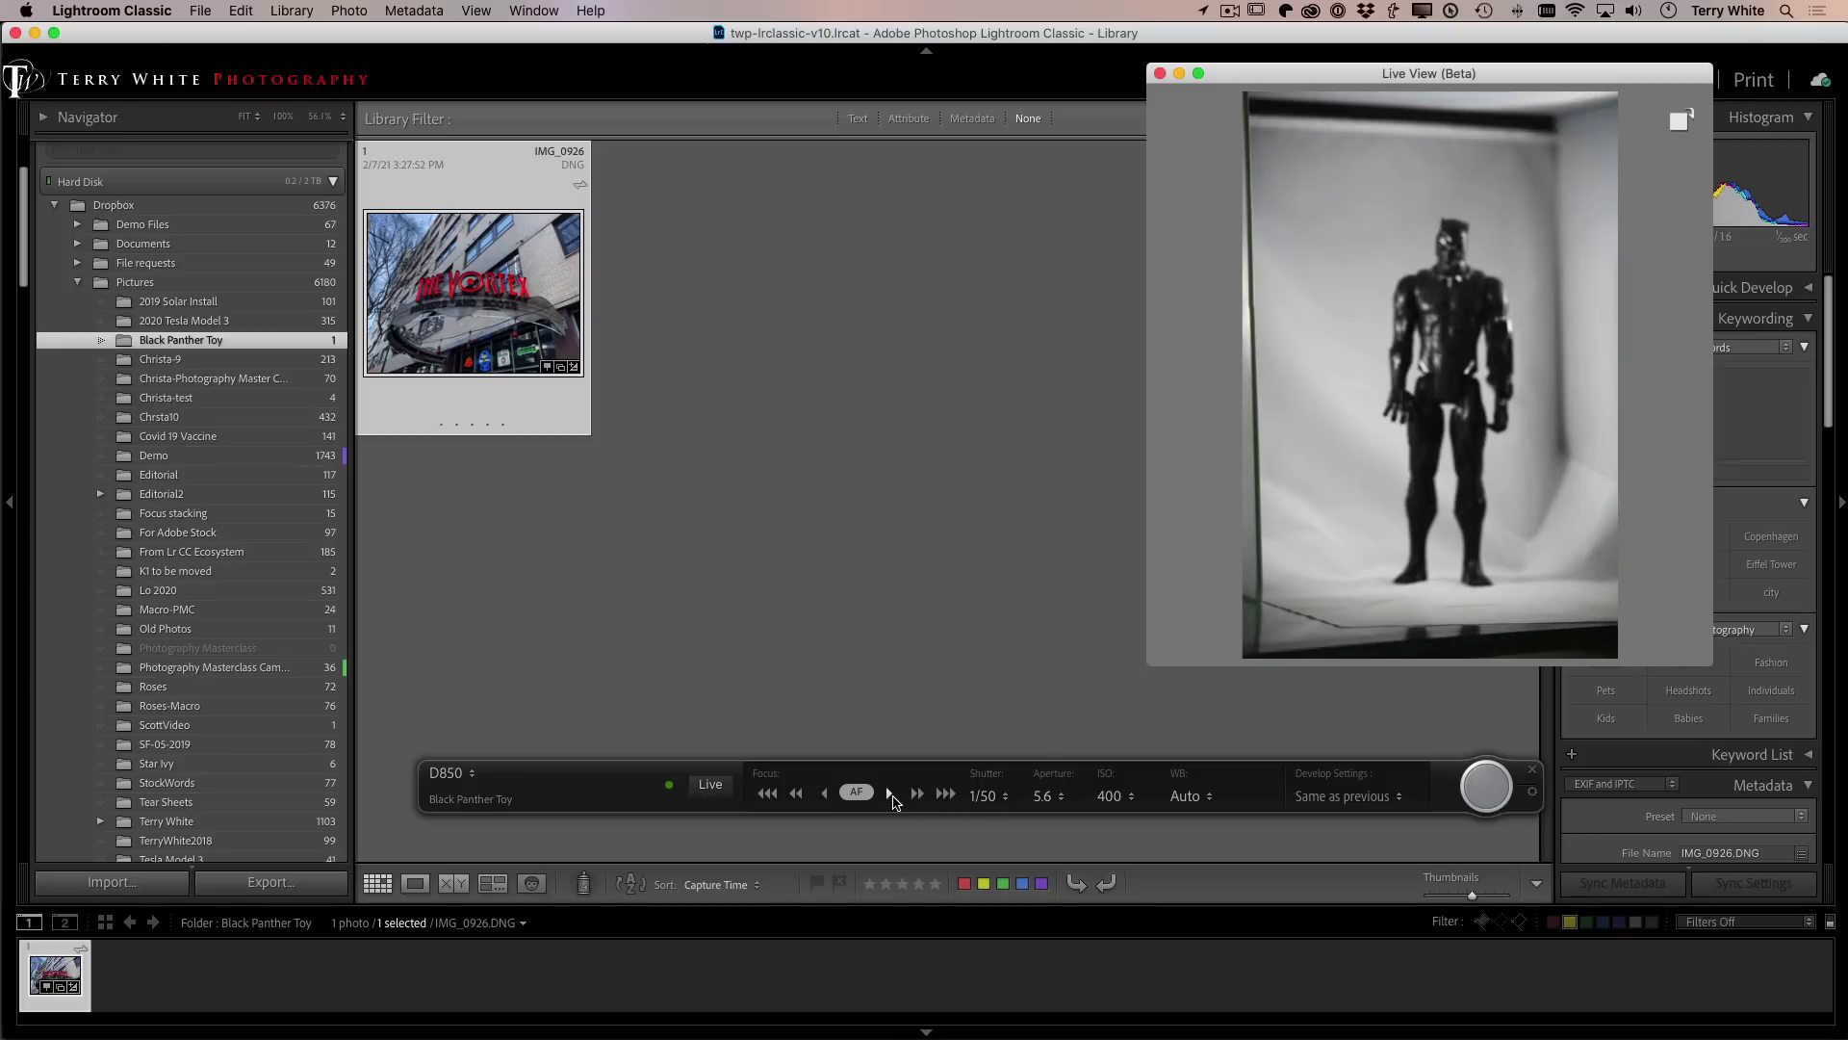
left_click(891, 795)
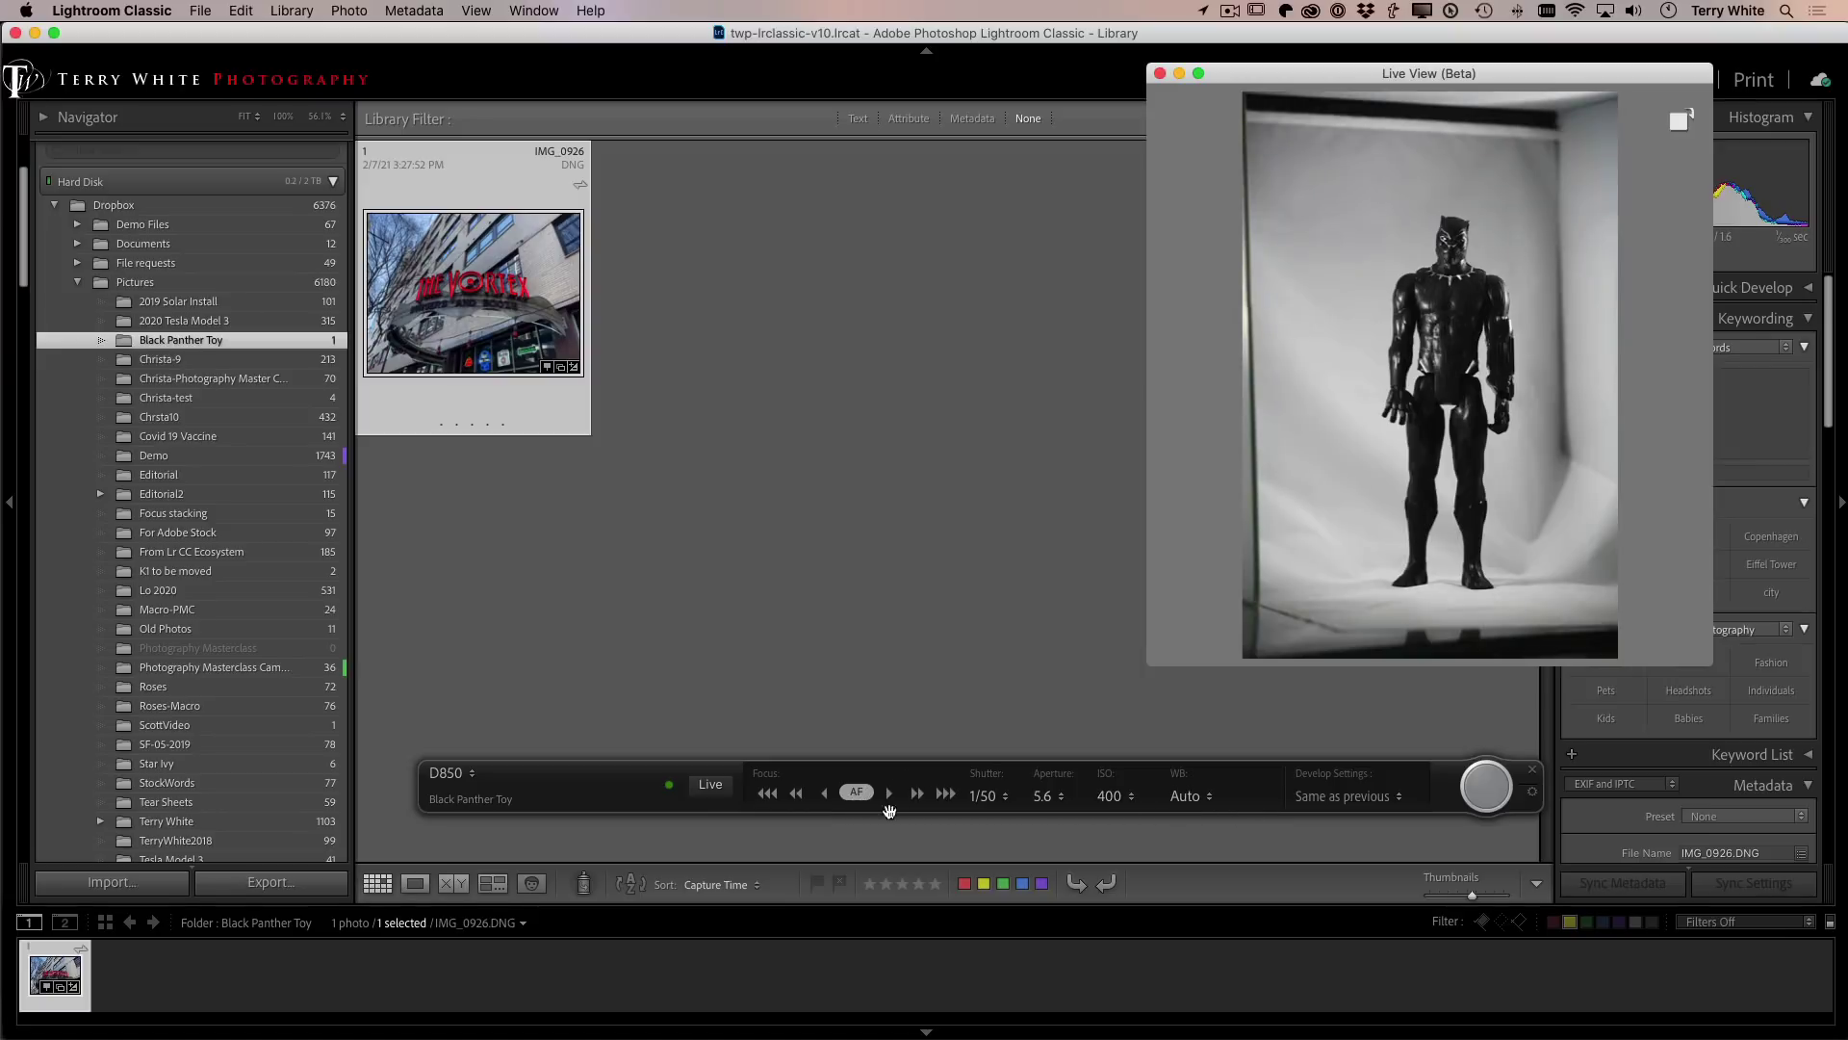
left_click(857, 792)
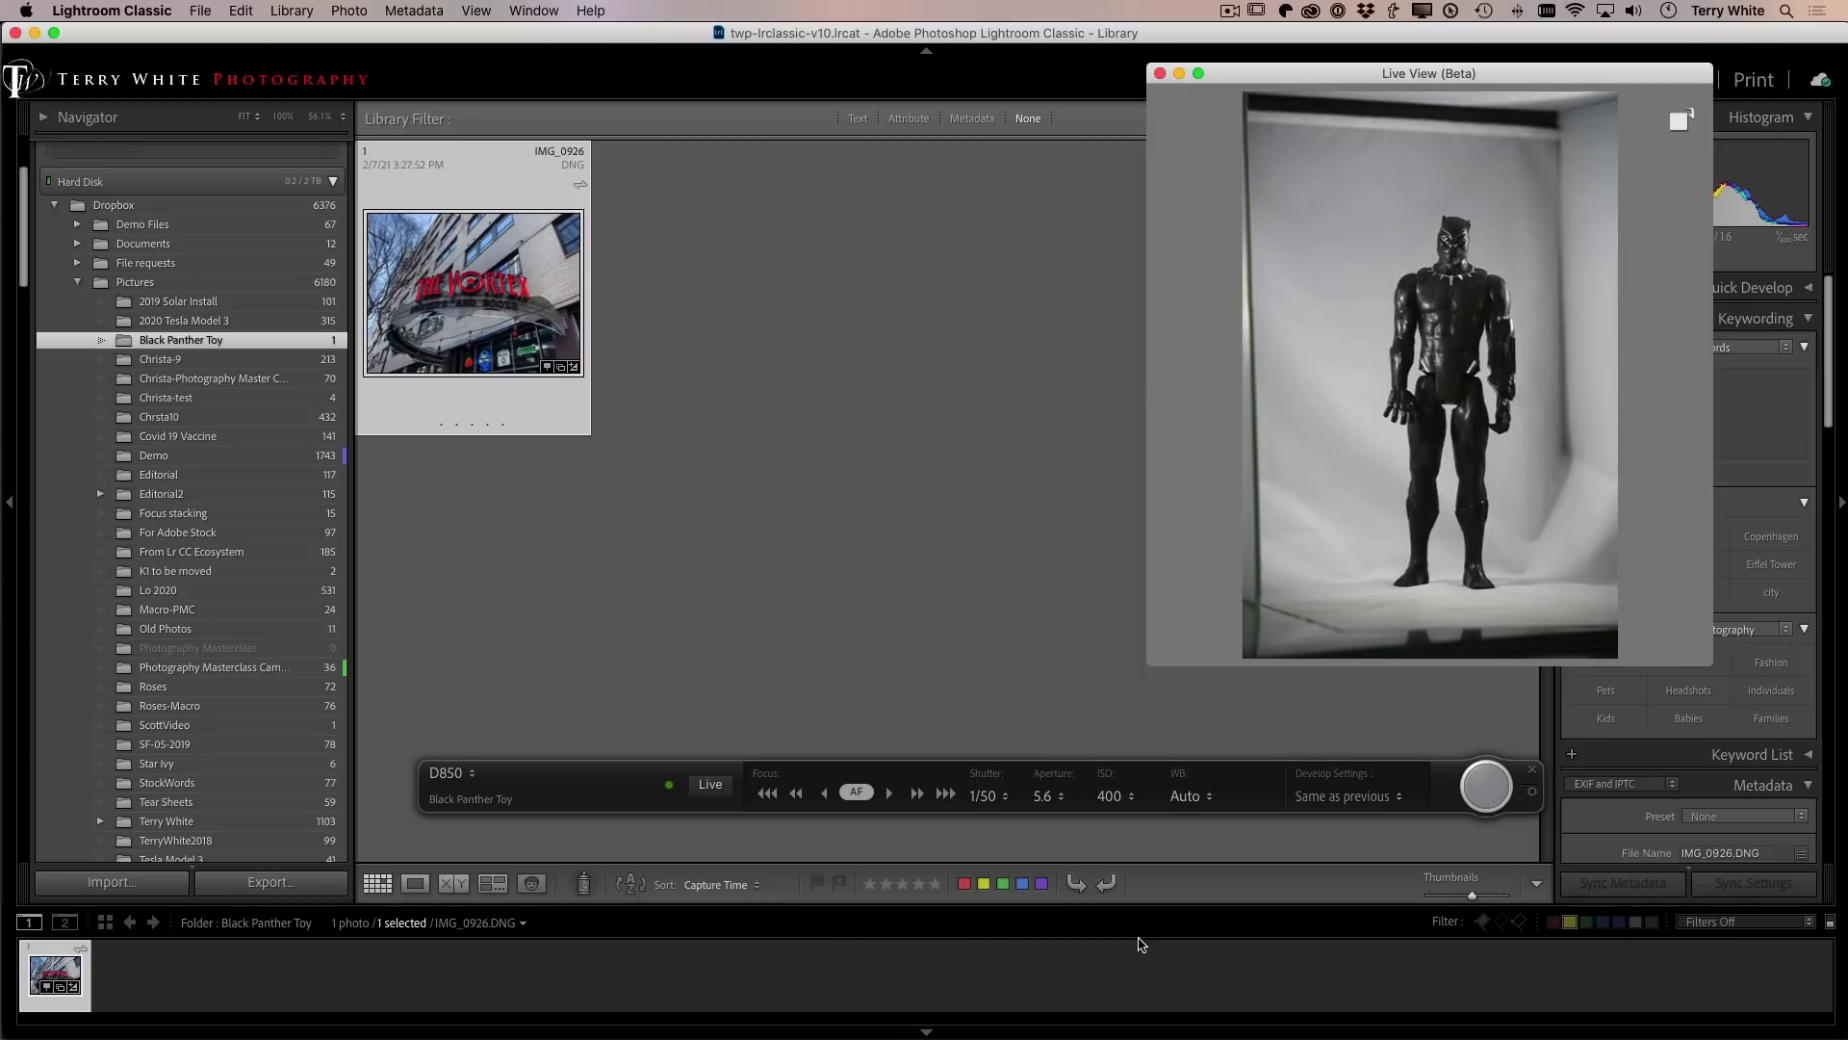
Step: Shoot one frame at 1/50 with F12, then two more at a 1/30 shutter speed
key("F12")
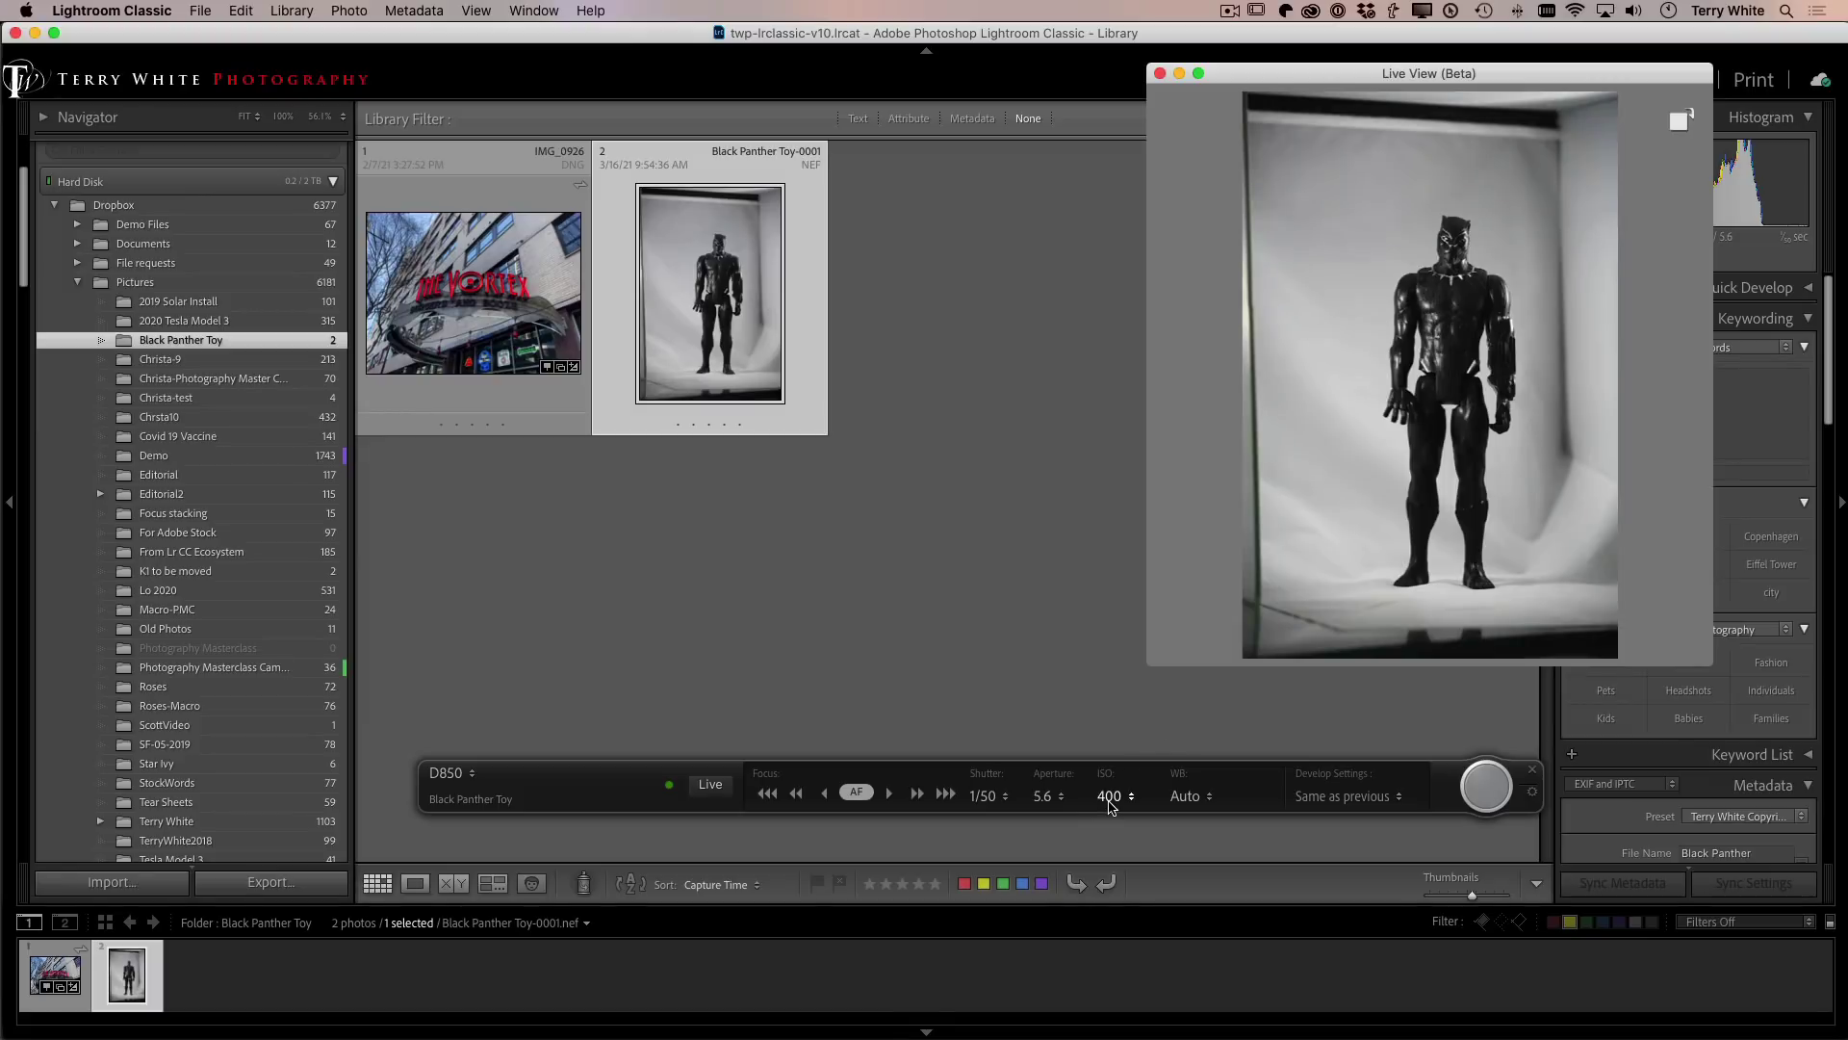
left_click(988, 798)
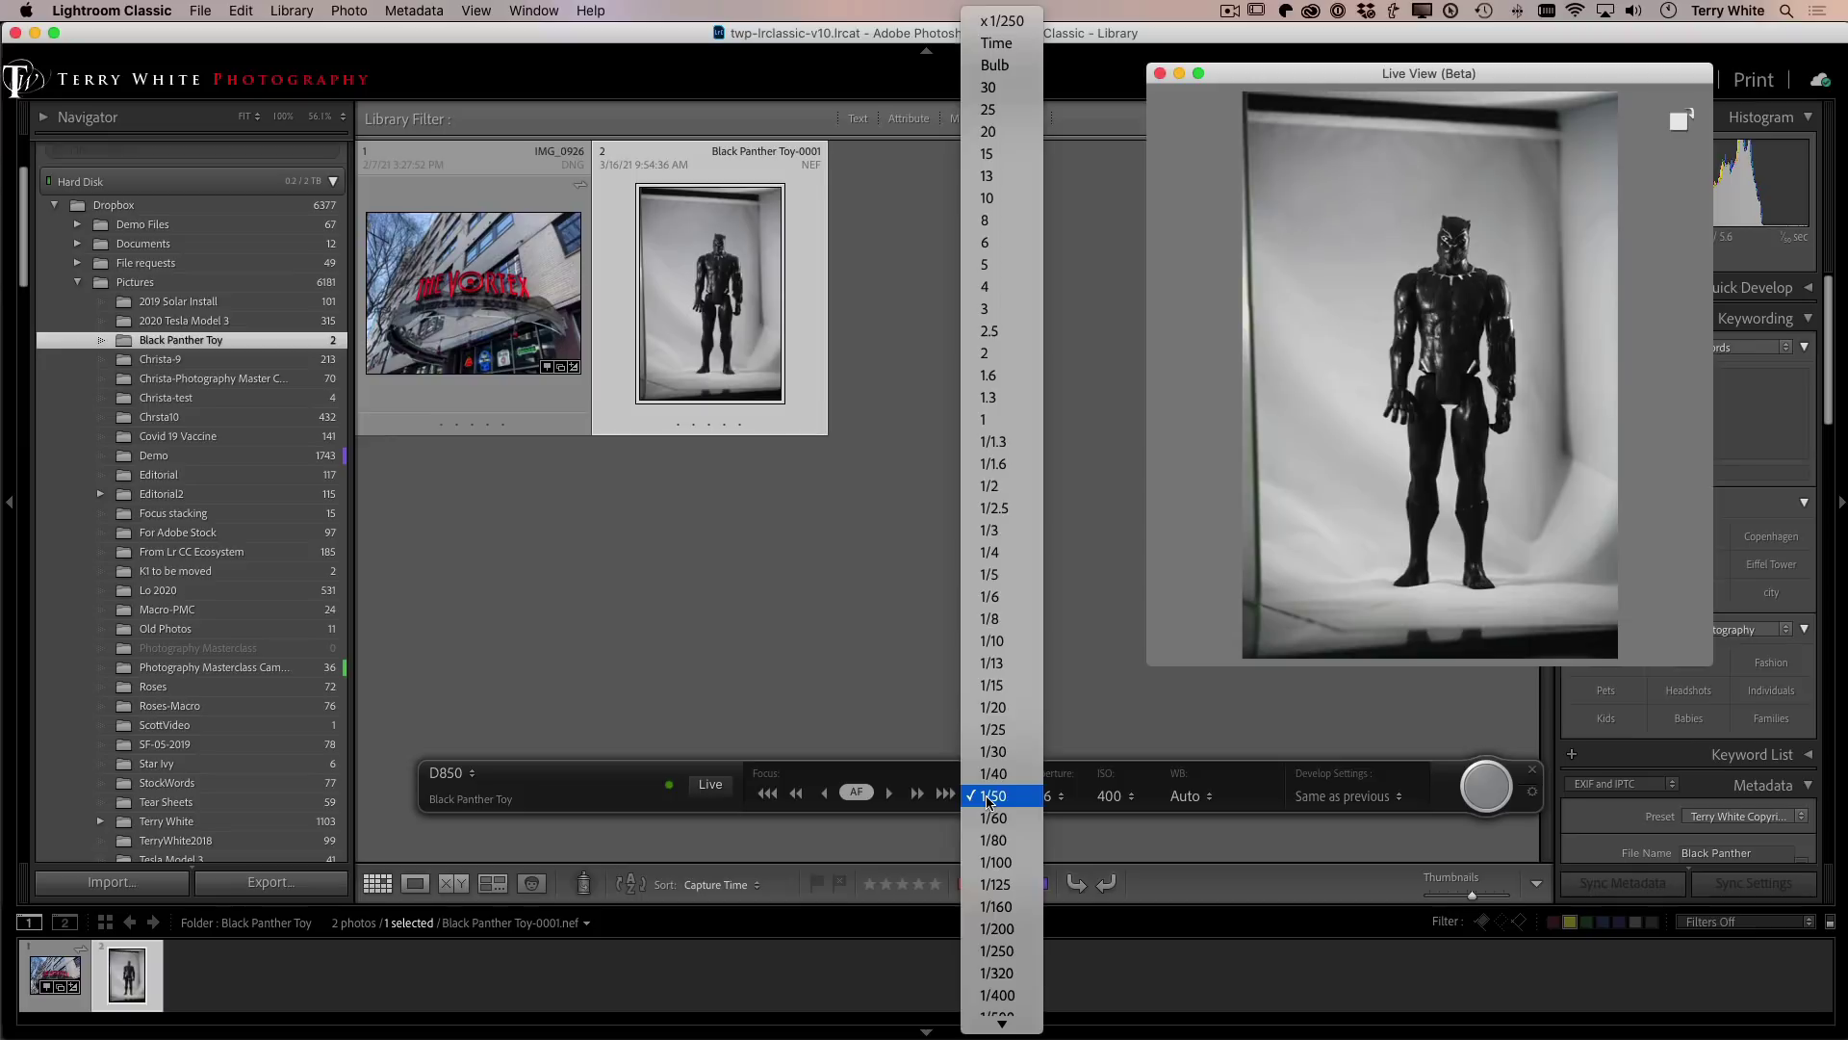
left_click(1013, 755)
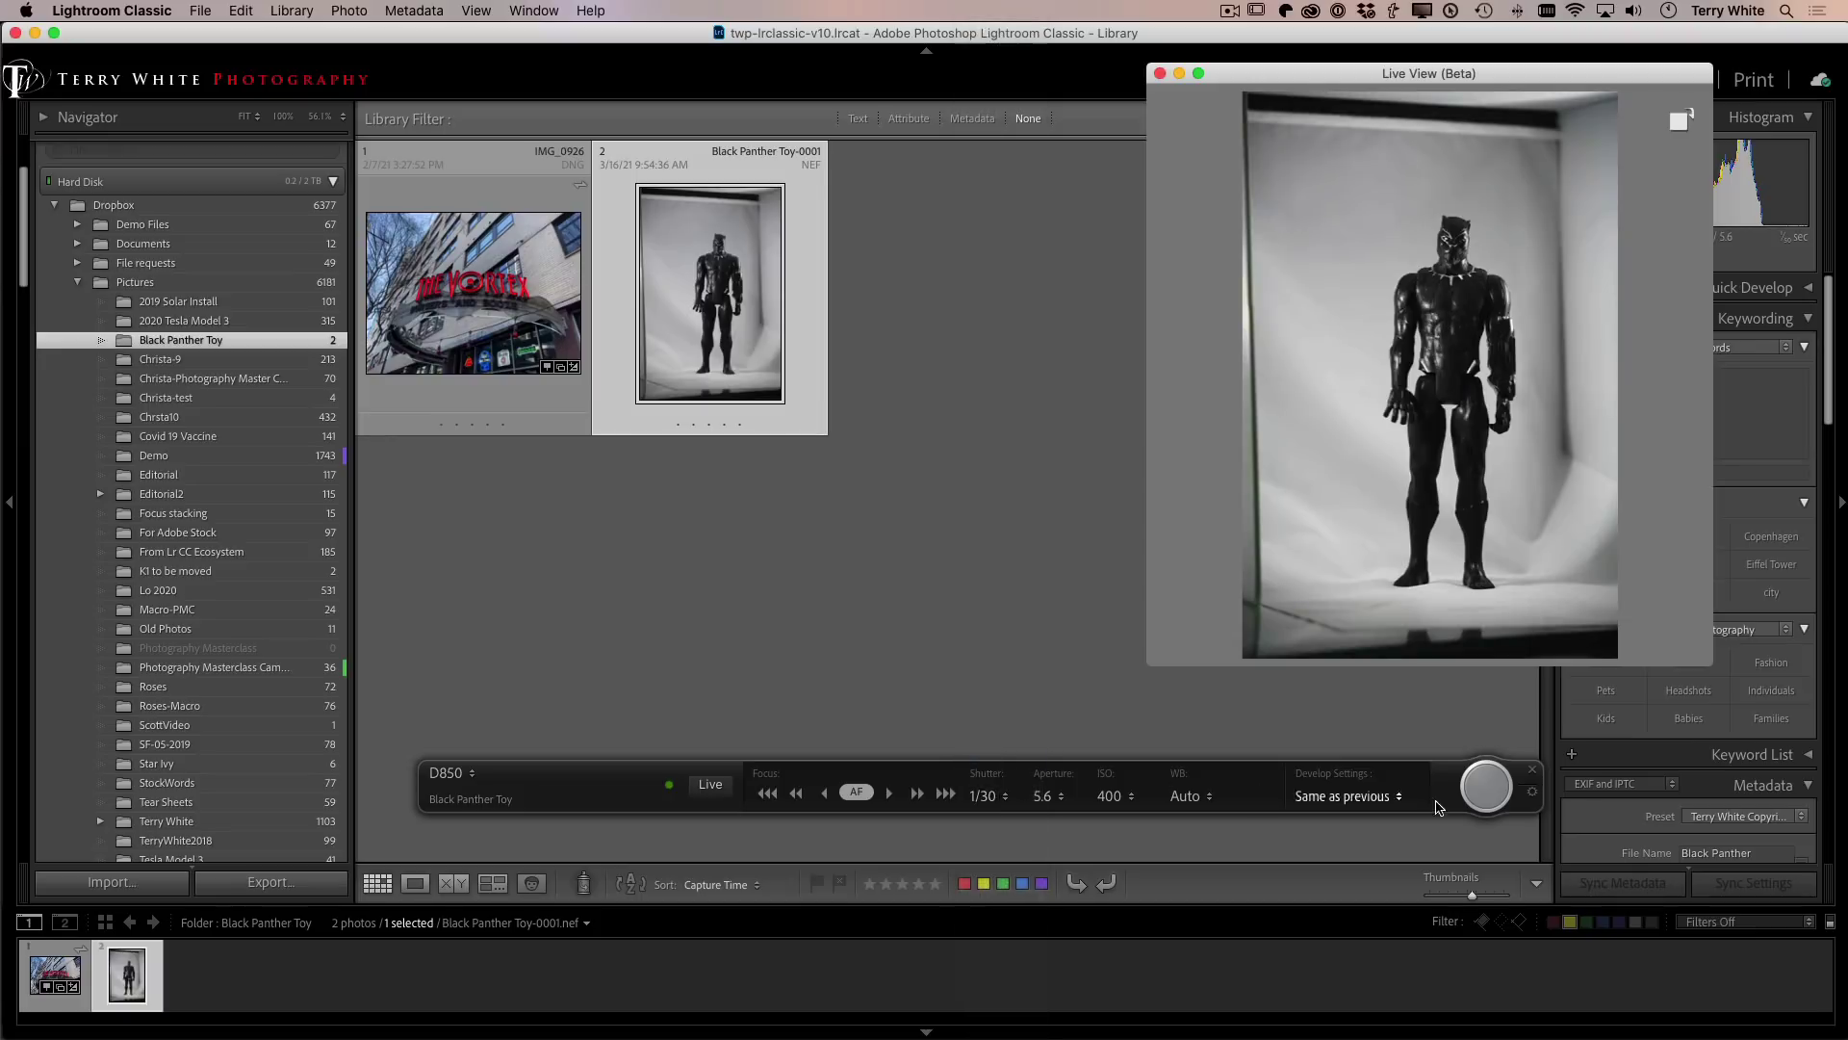
left_click(1487, 789)
left_click(1469, 795)
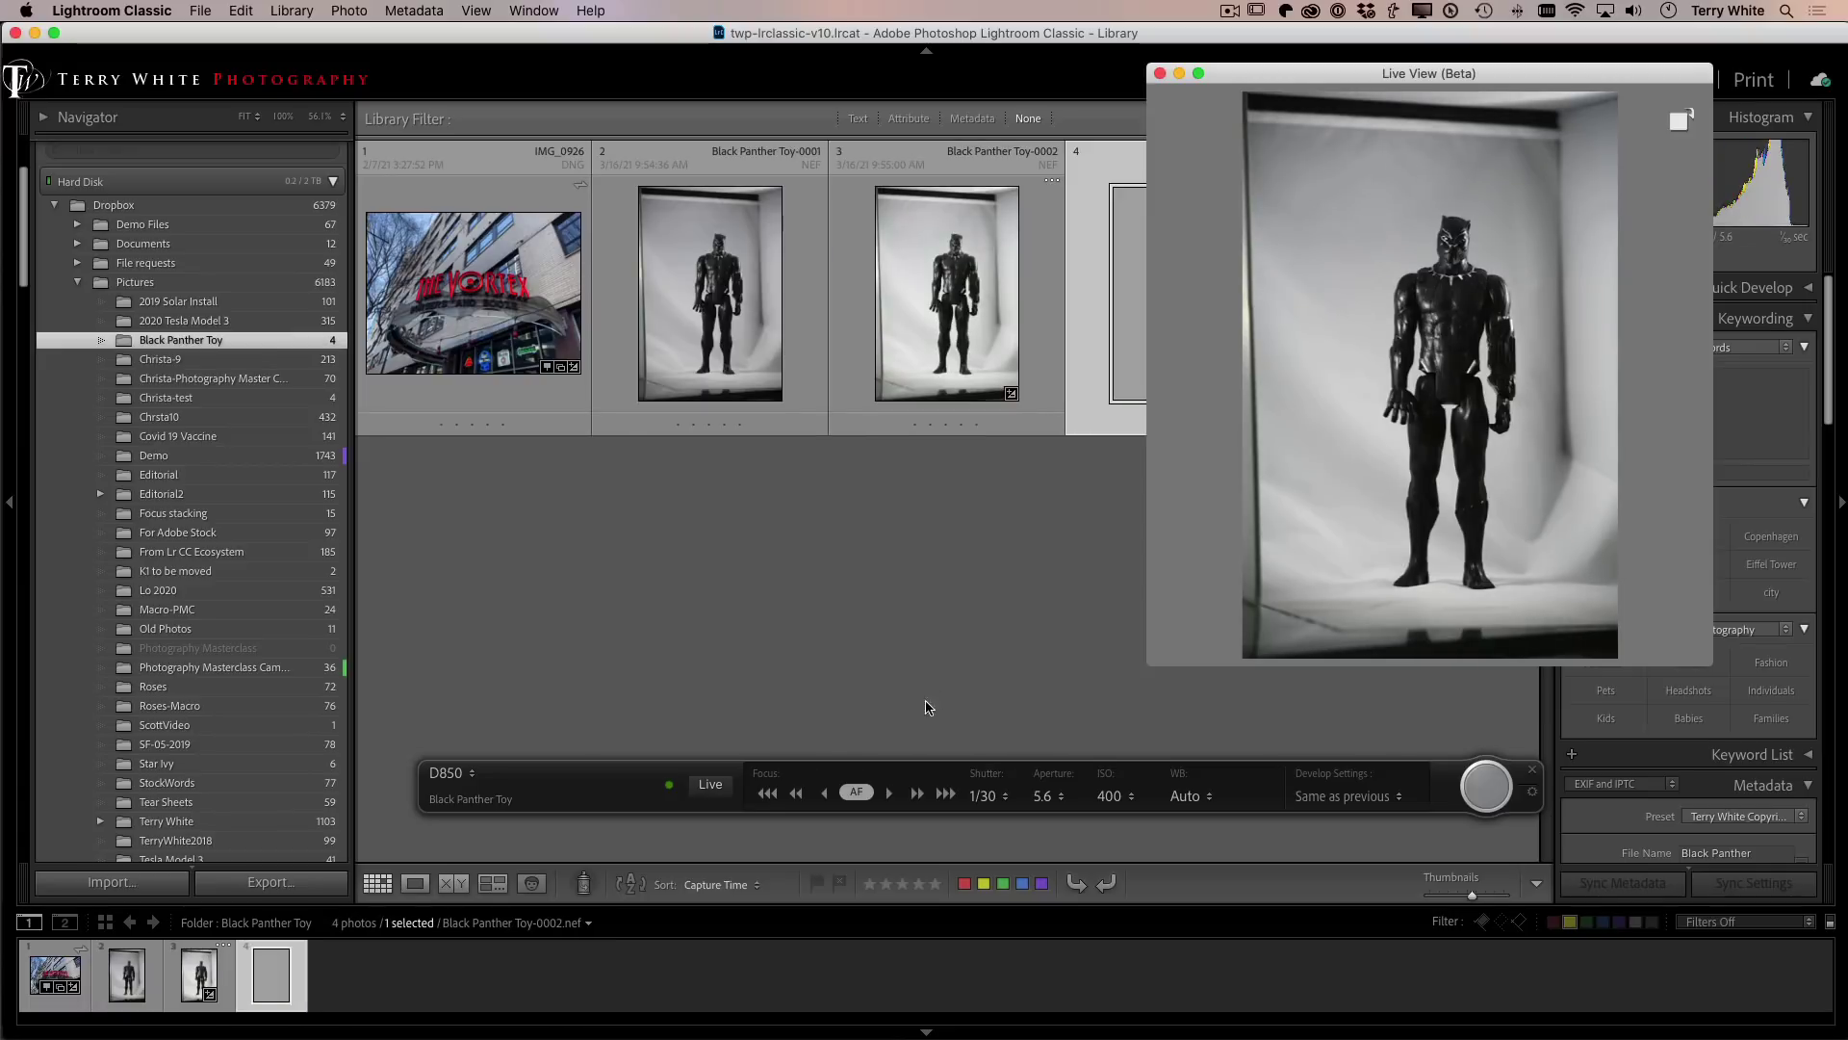
Step: Move the Live View window aside and capture another tethered shot of the toy, reaching seven photos
left_click_drag(1262, 80, 413, 103)
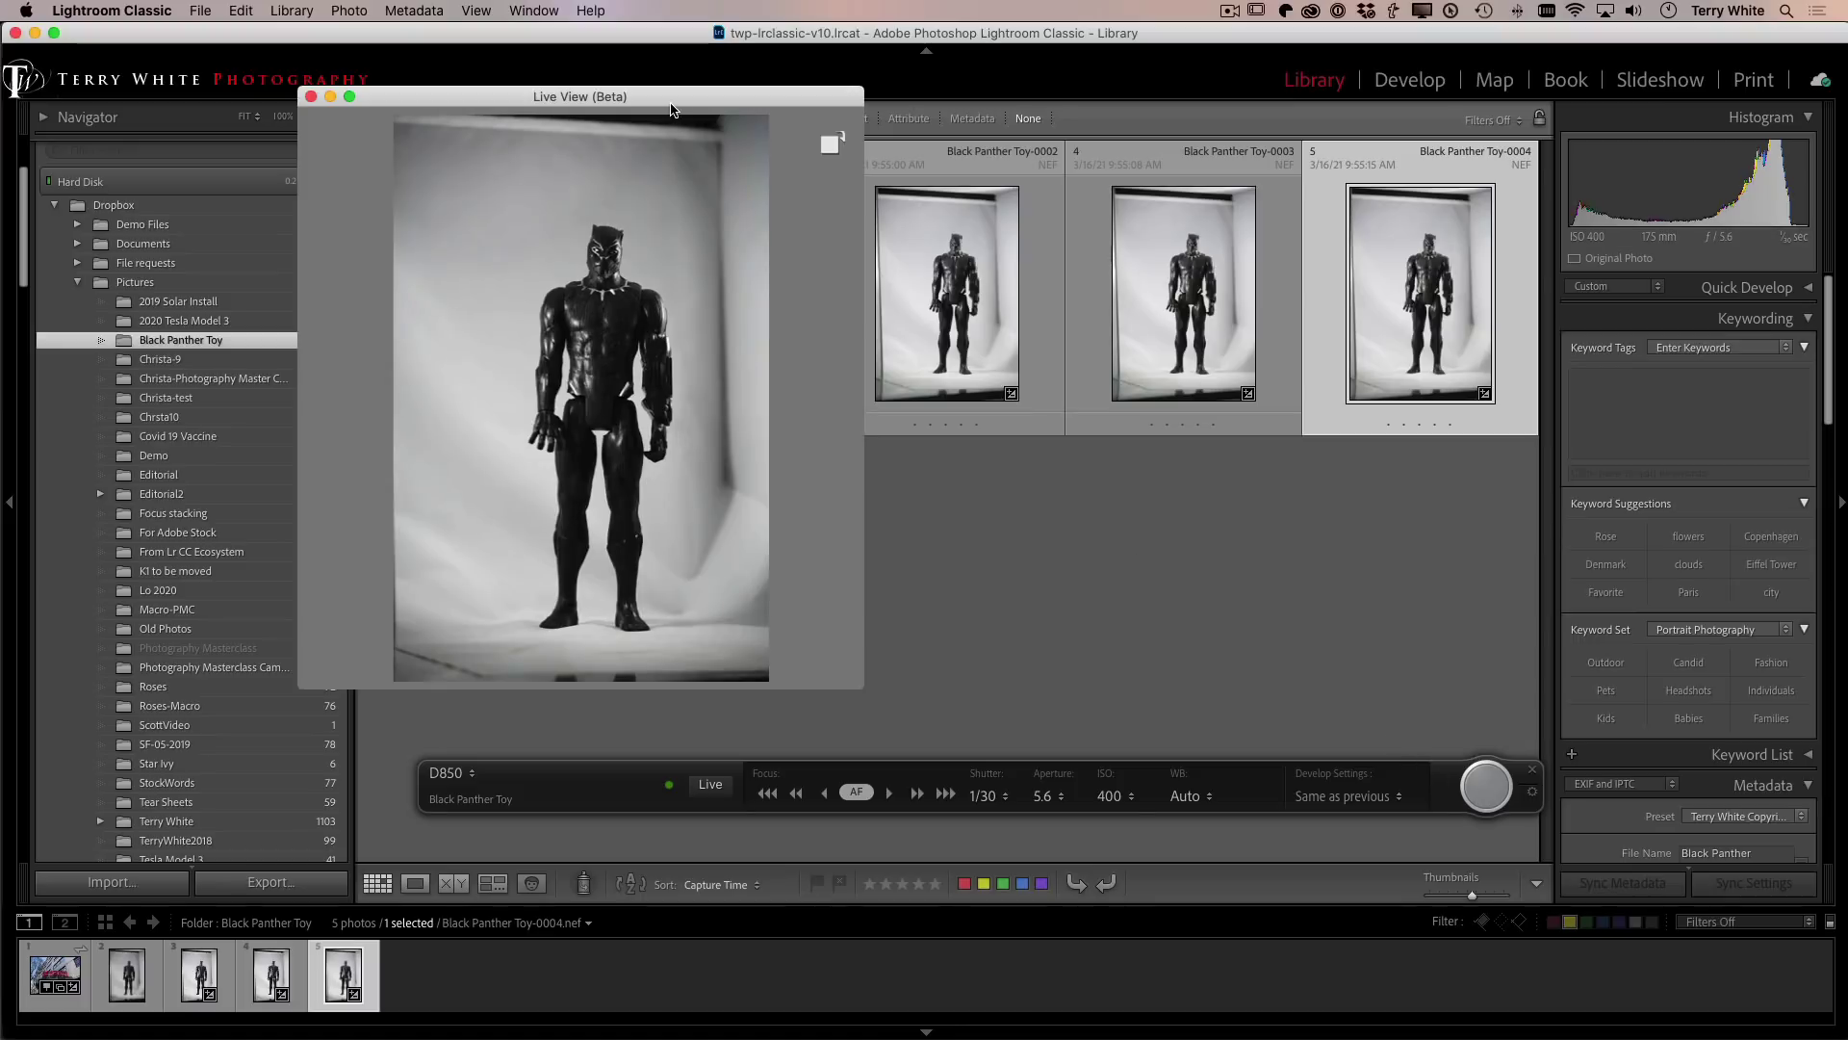
left_click_drag(673, 103, 1286, 149)
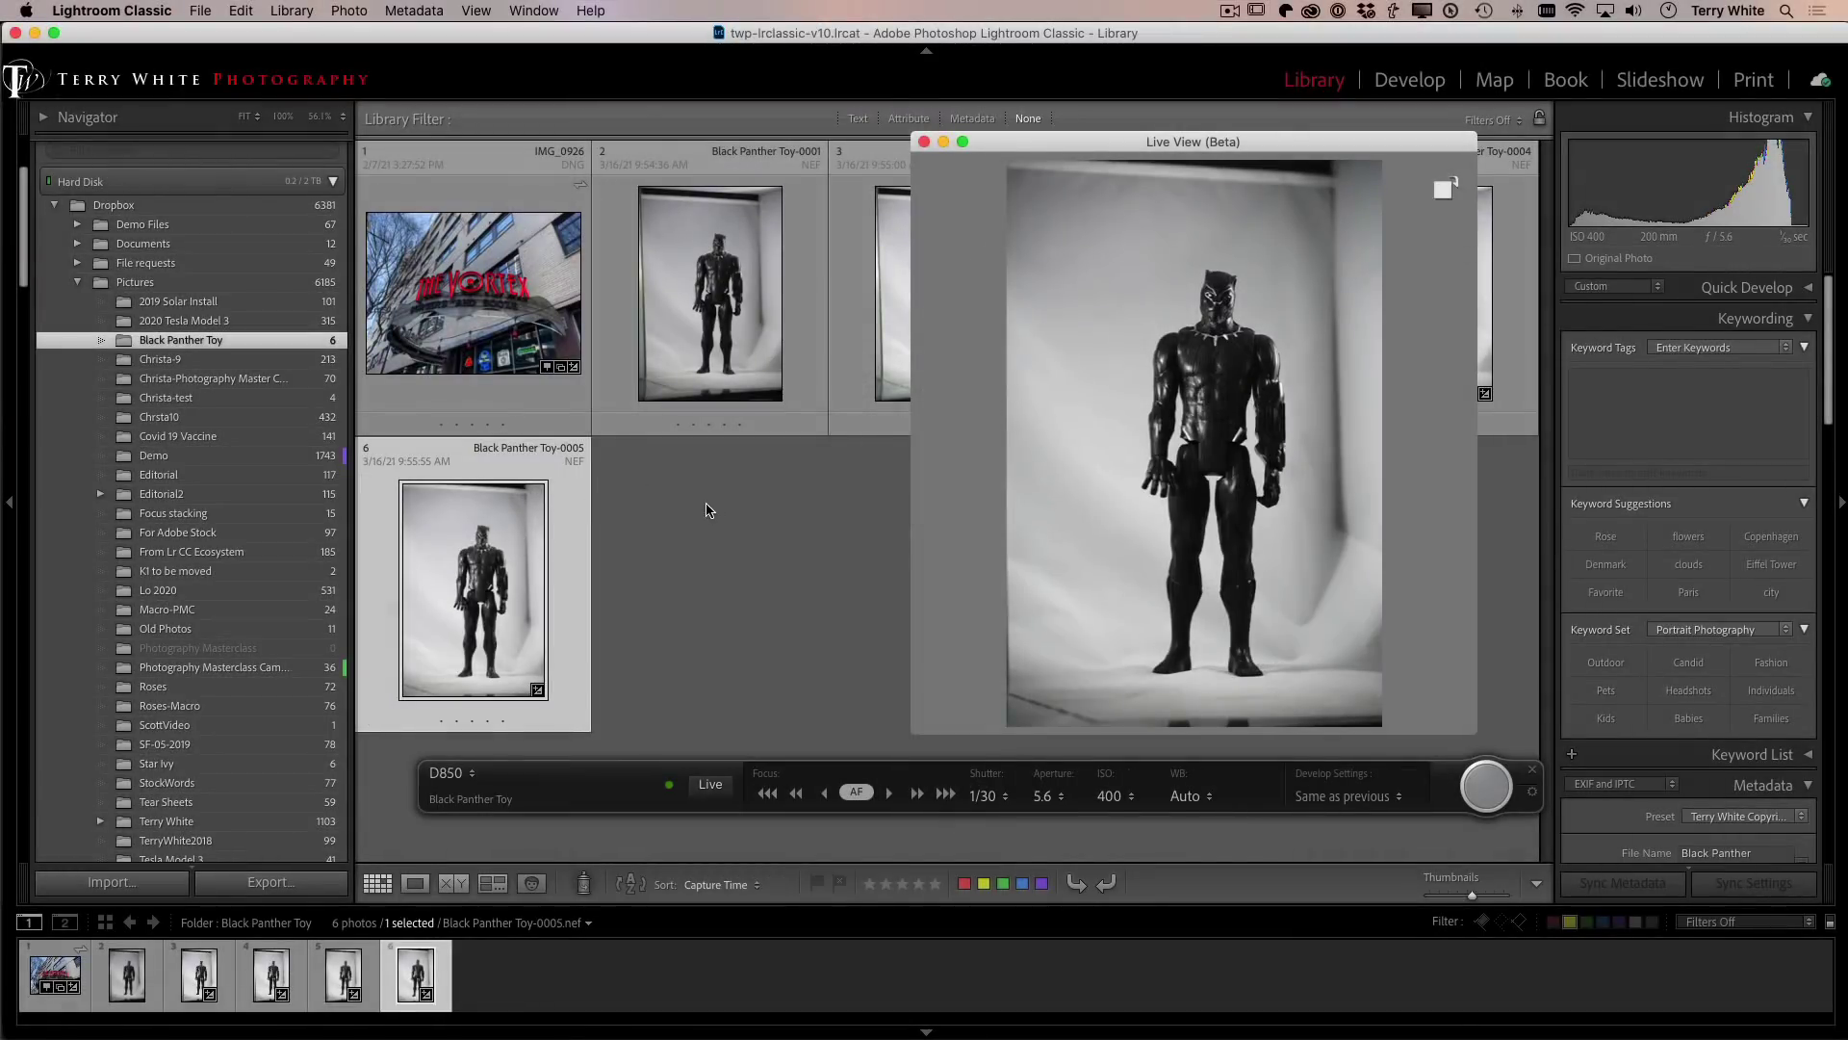
left_click(1490, 797)
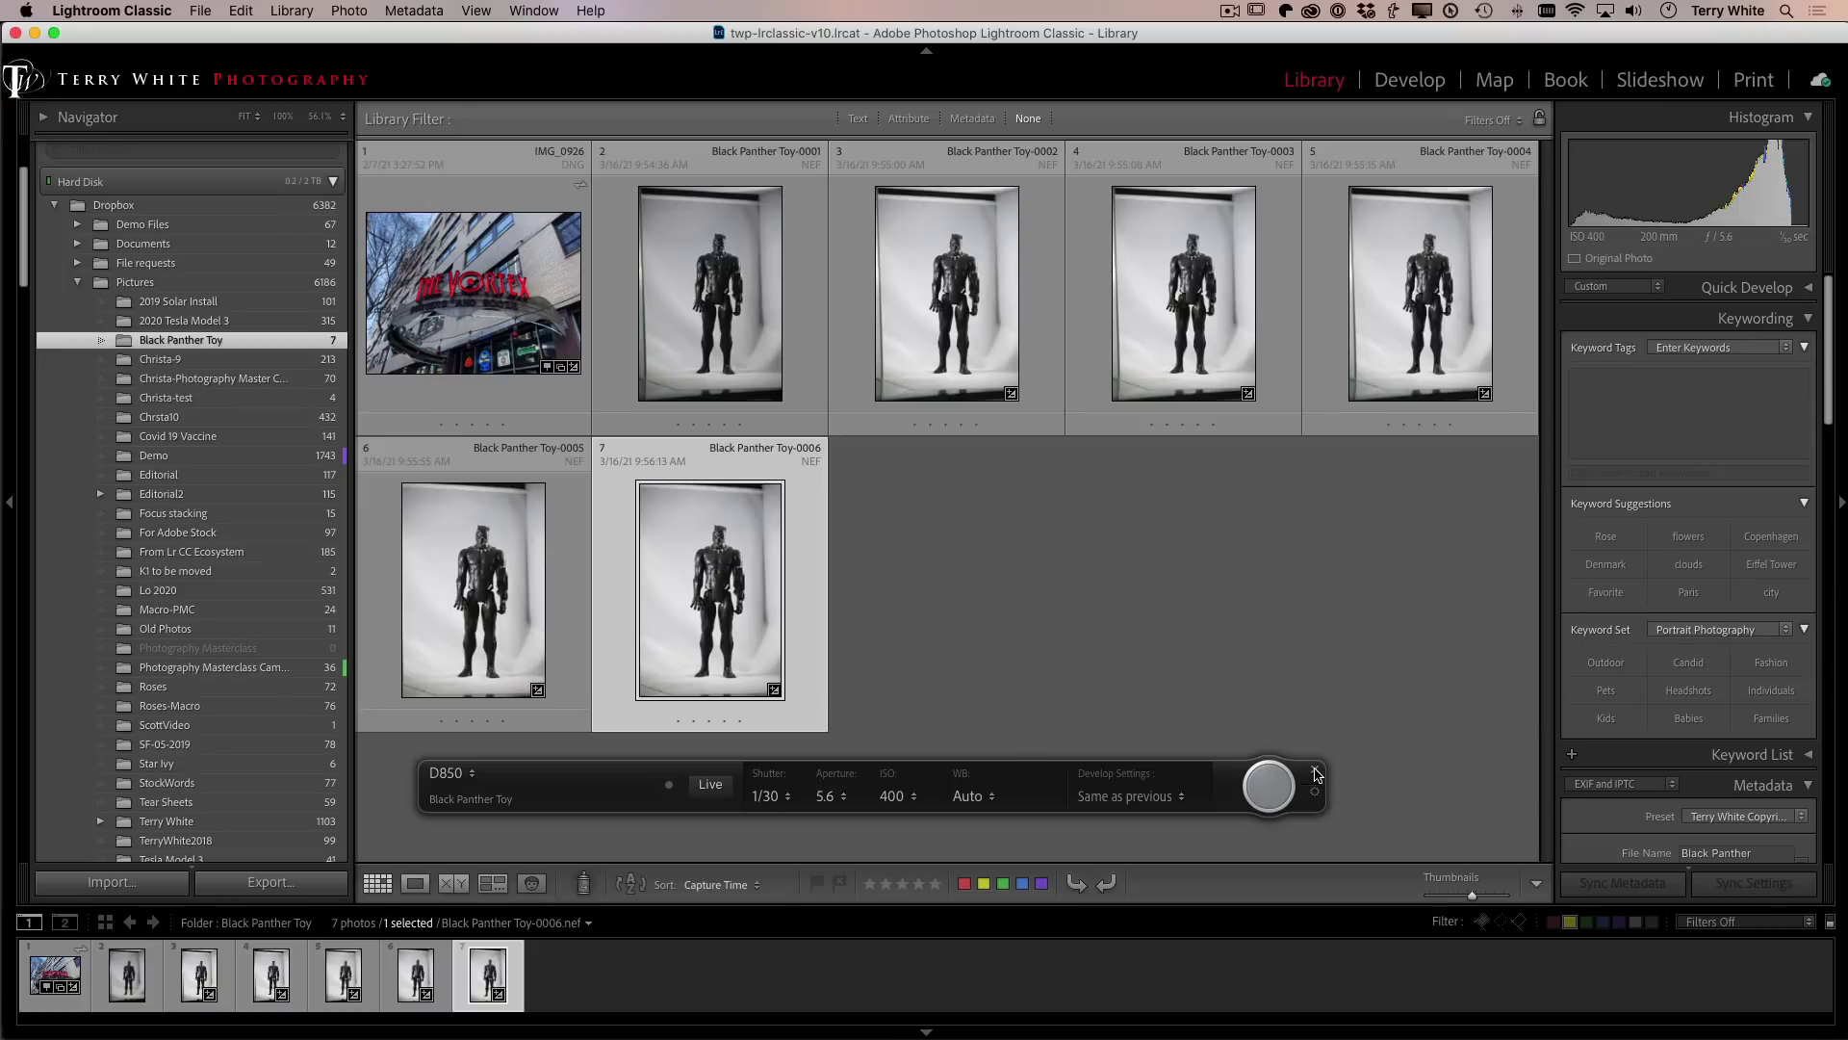
Step: Close the tethered capture bar in Lightroom Classic and switch to Adobe Lightroom
left_click(1316, 774)
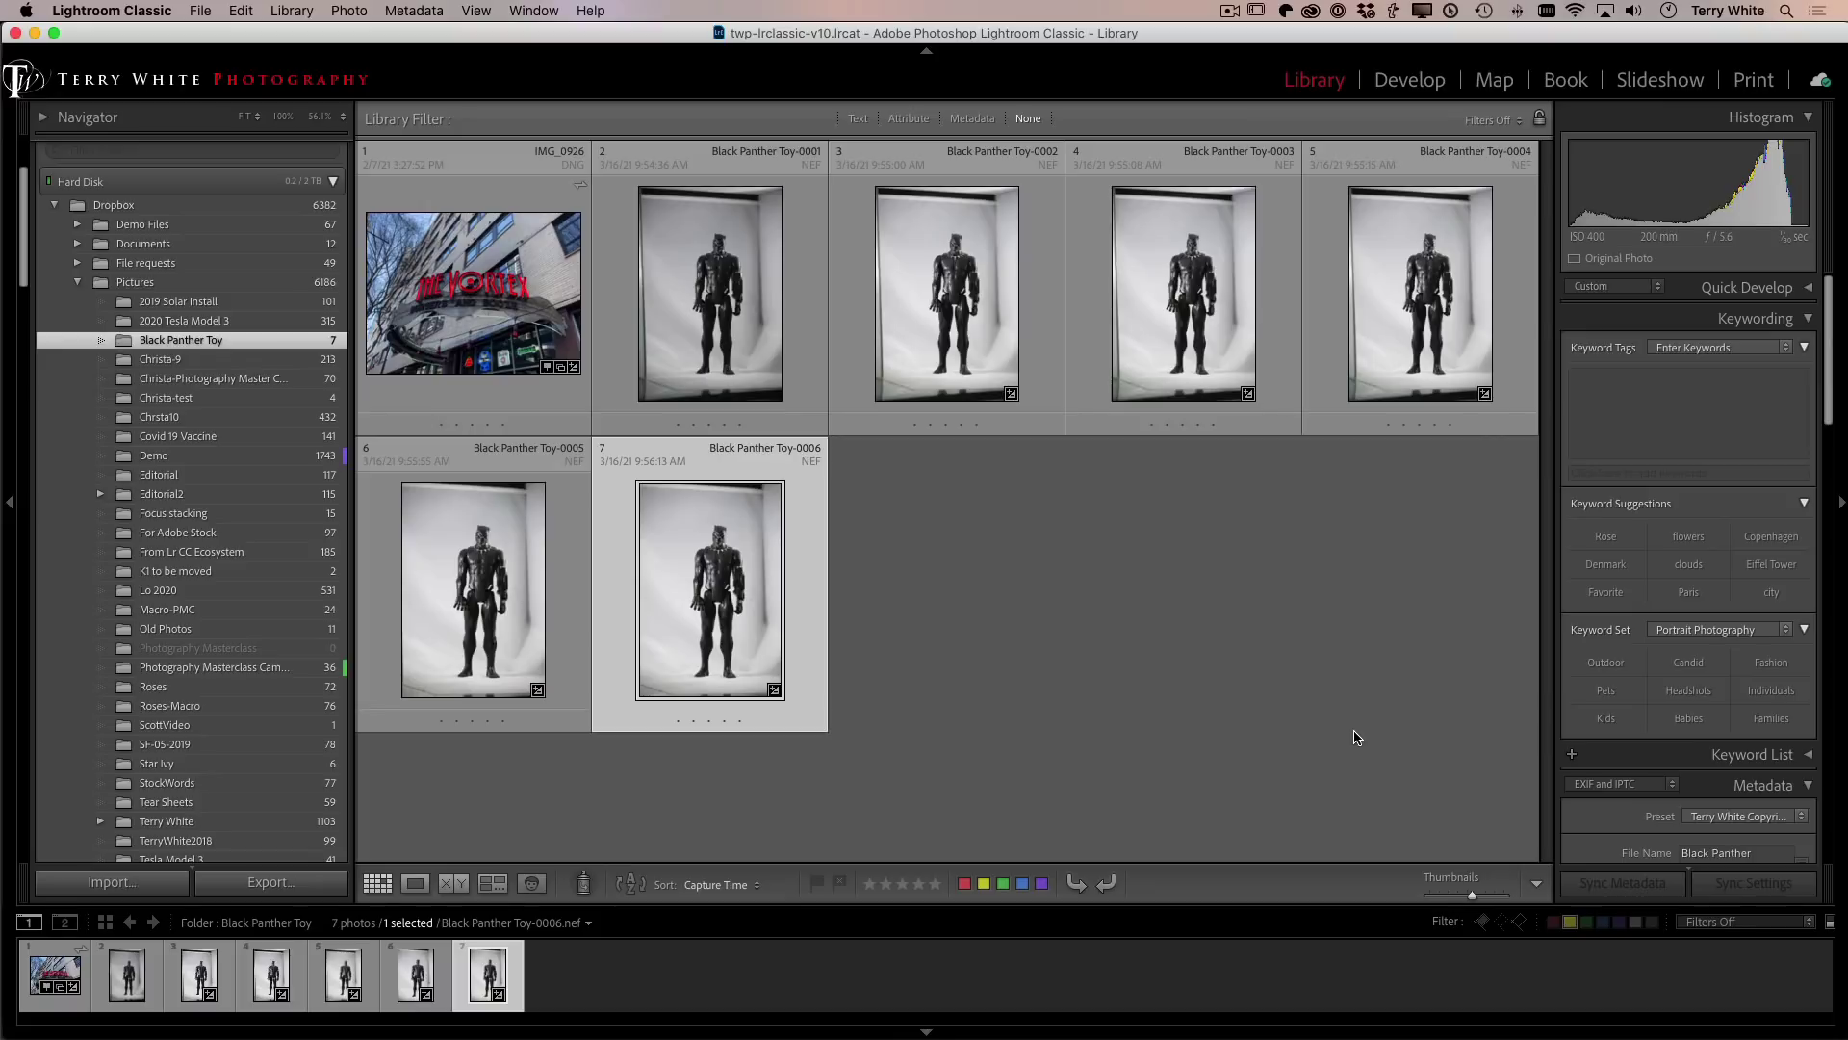
key("super+Tab")
key("super+Tab")
key("super+Tab")
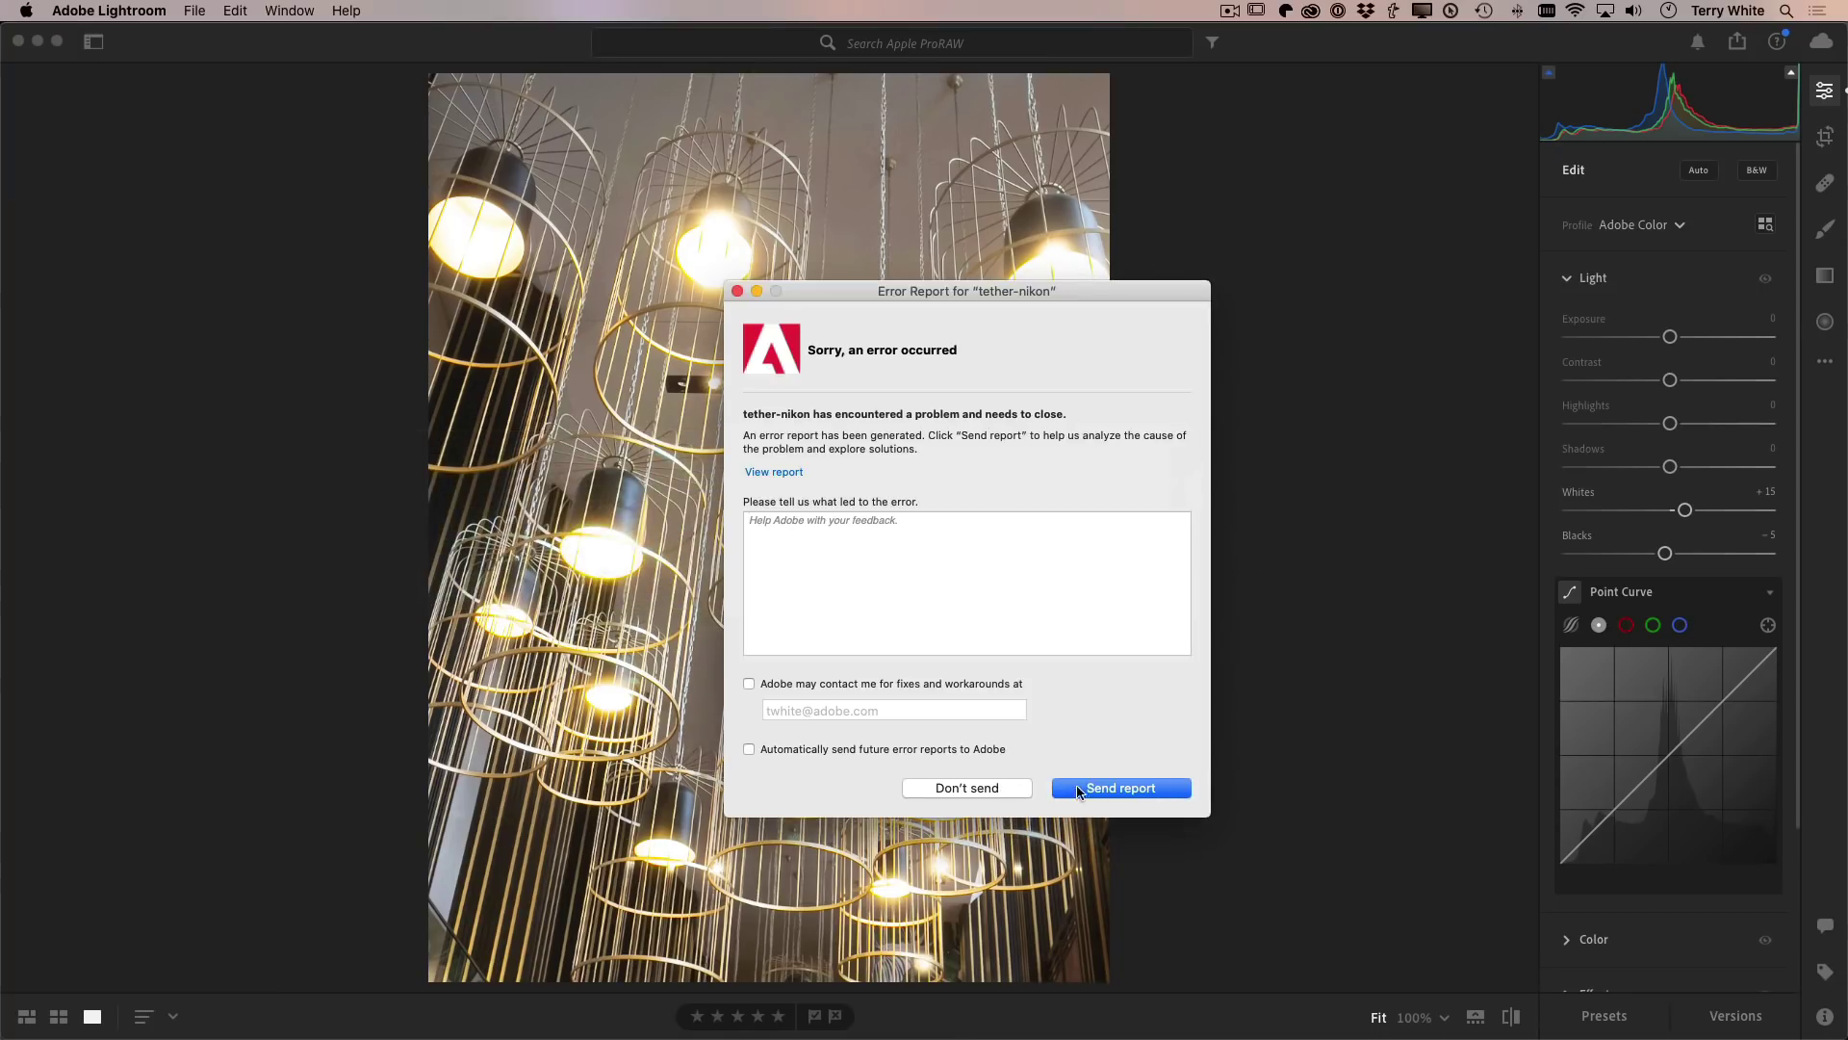
Step: Dismiss the tether-nikon error report and open the hanging-lamps photo from the Apple ProRAW album grid
left_click(966, 788)
key("g")
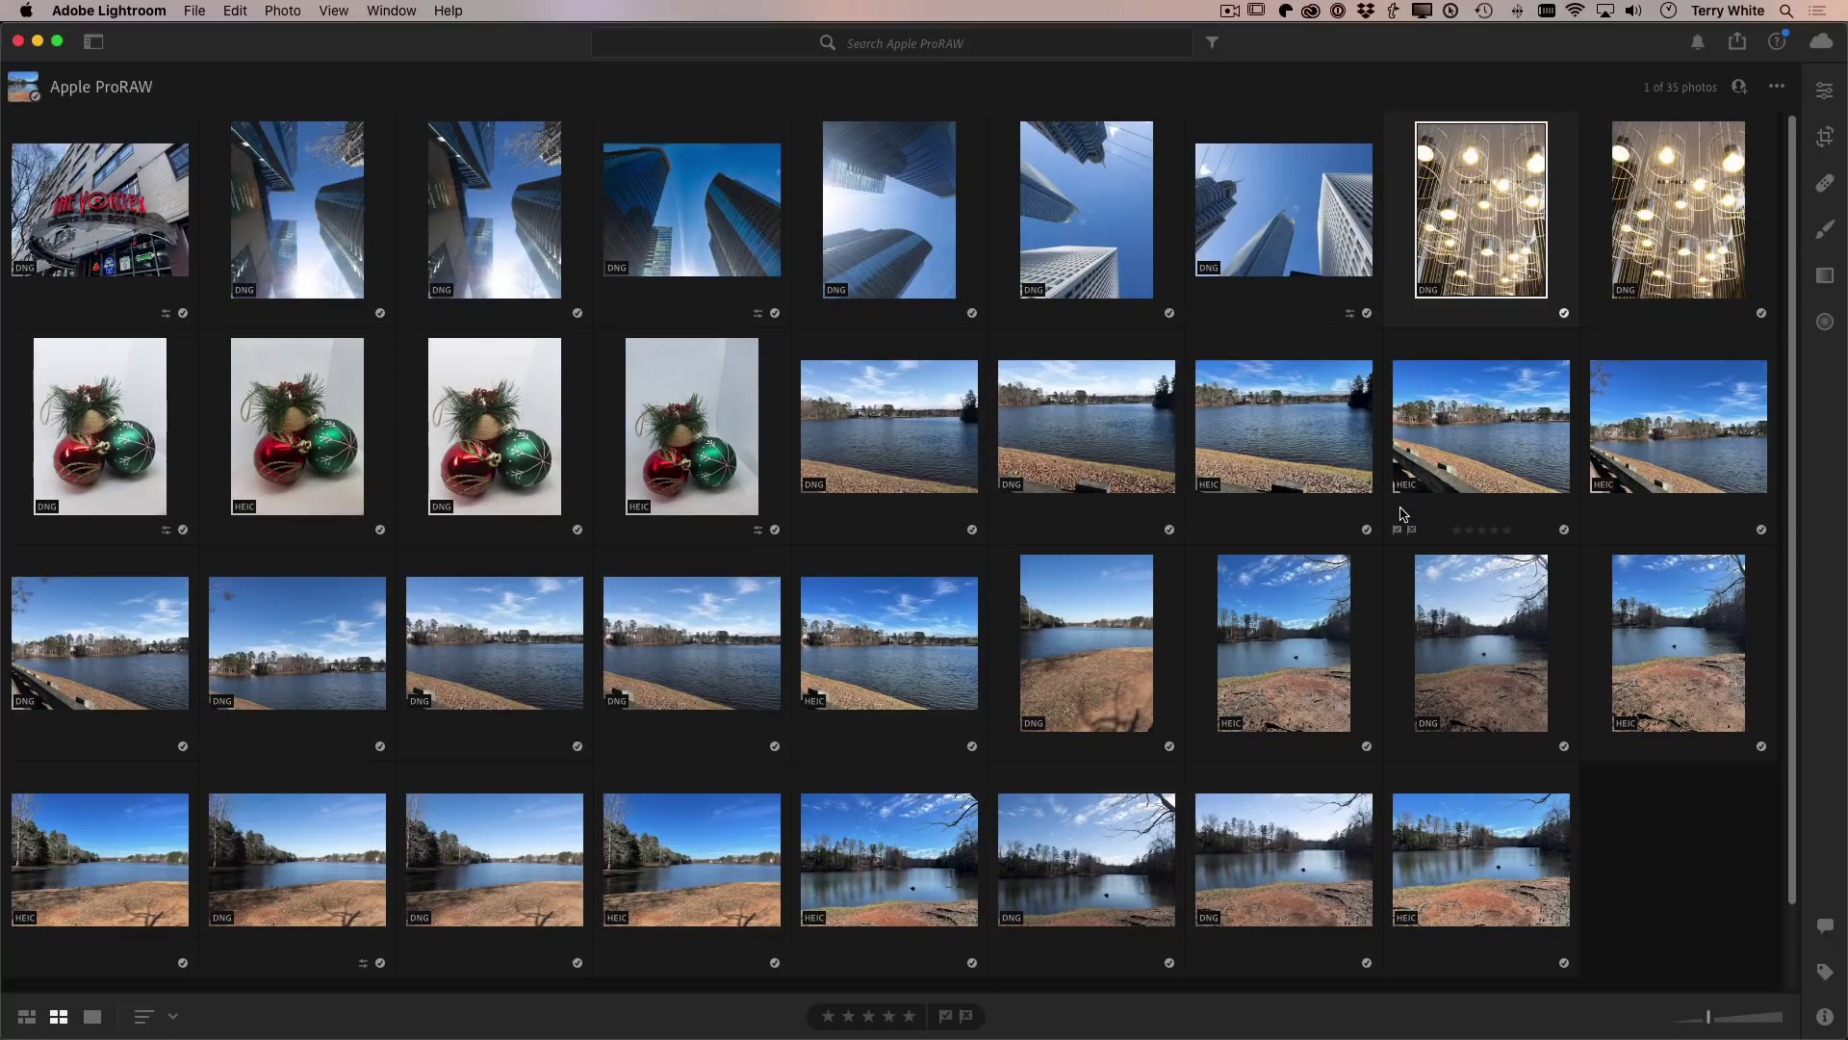
left_click(1825, 90)
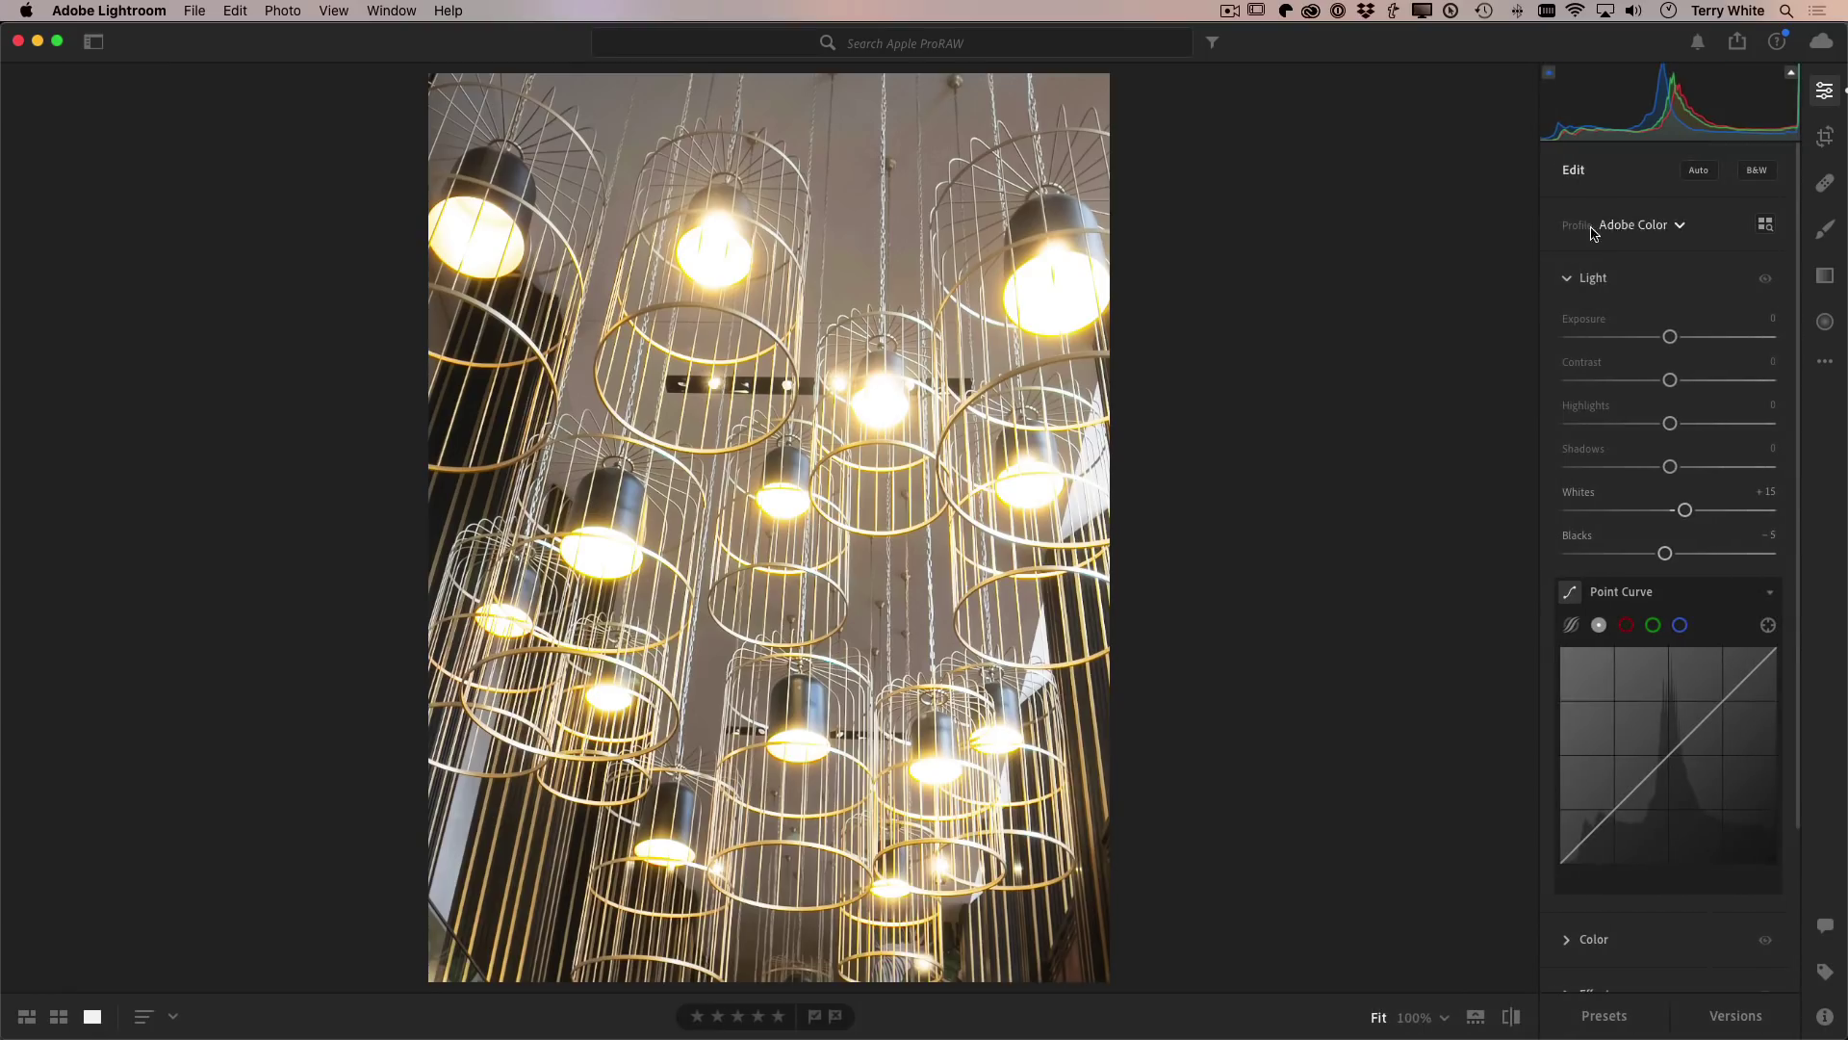
Step: Switch the lamp photo's profile between Apple ProRaw and Adobe Color, ending on Apple ProRaw
left_click(1647, 228)
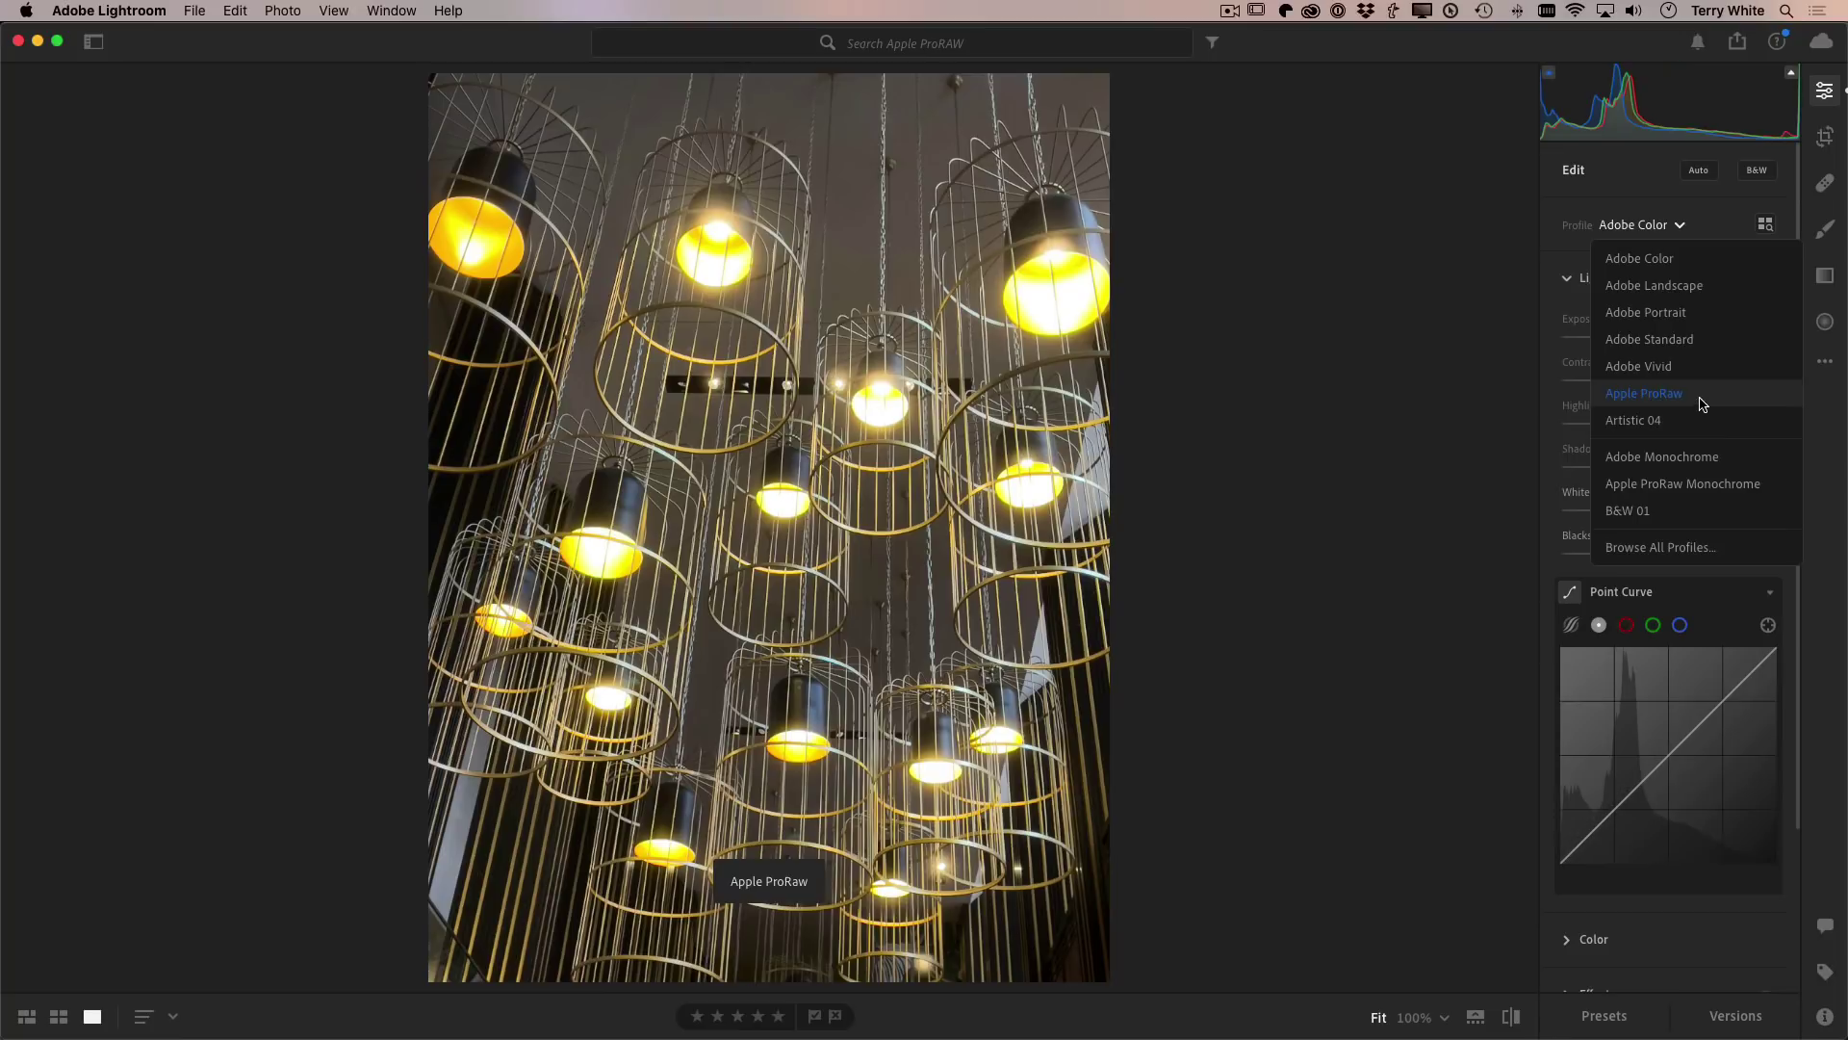
left_click(1655, 393)
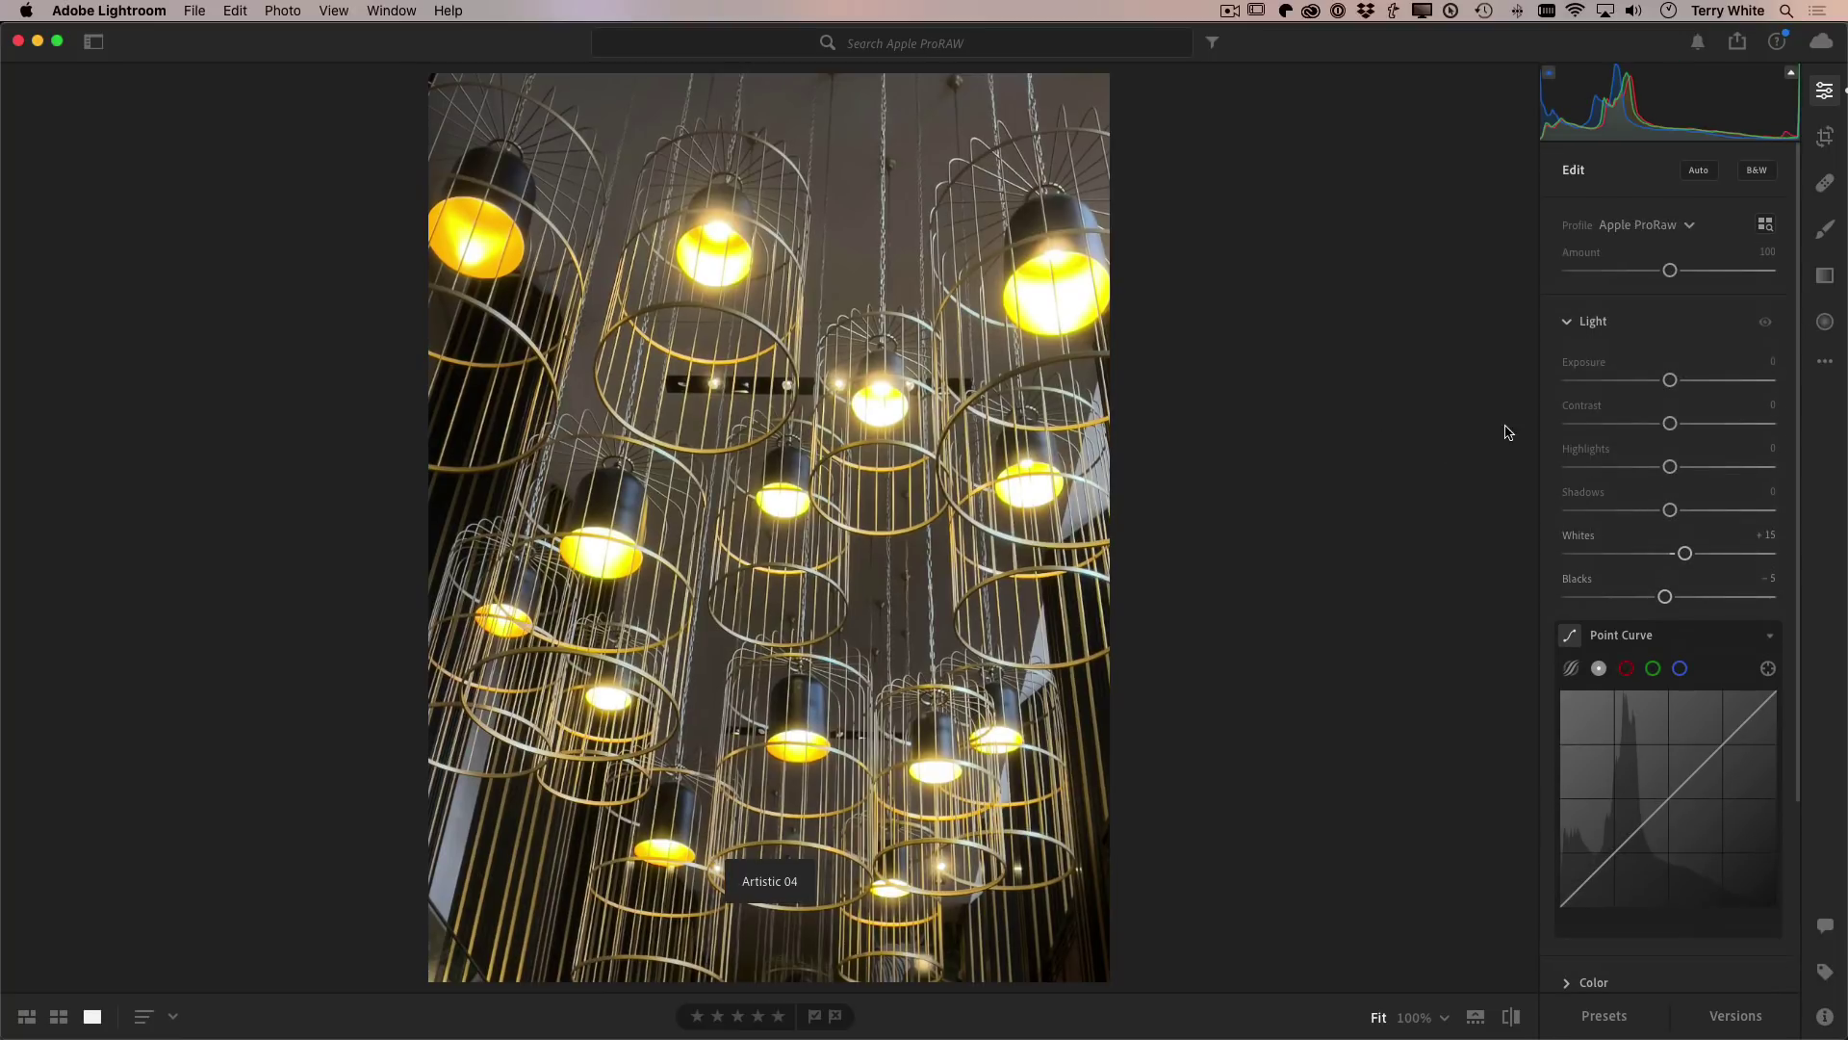
left_click(1668, 227)
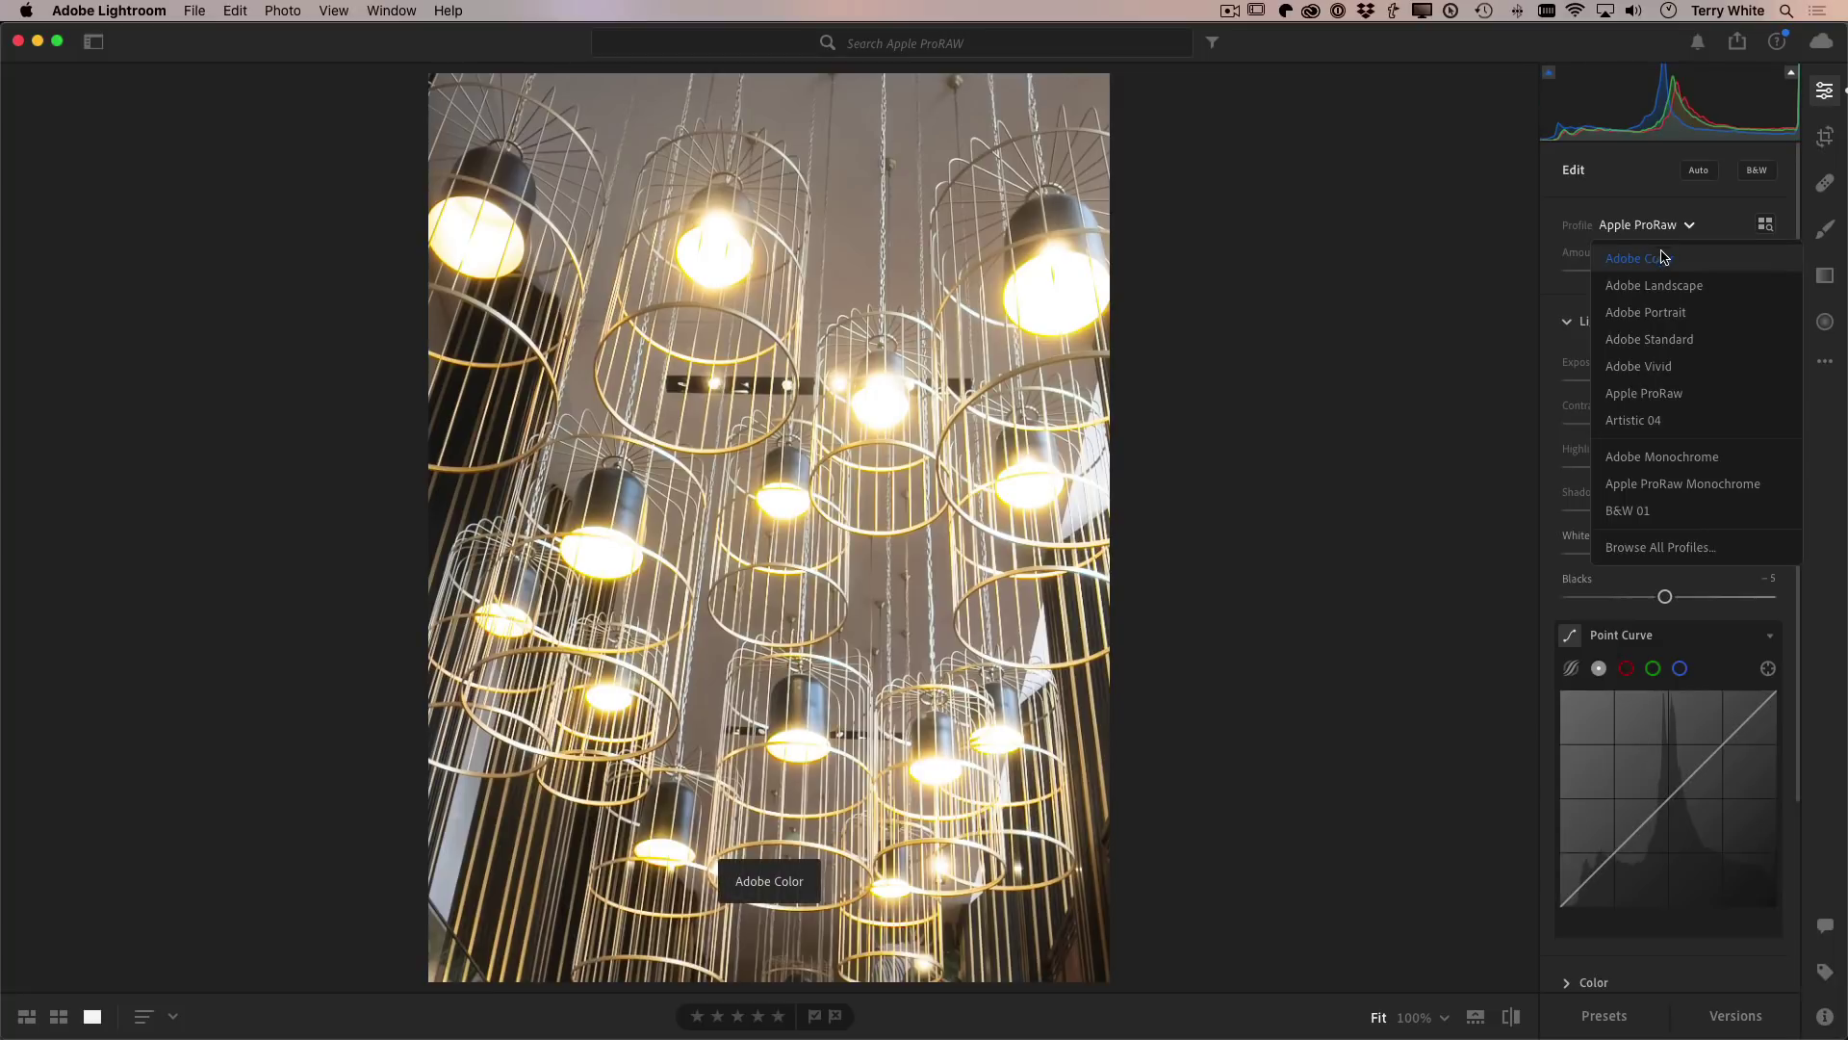
left_click(1663, 257)
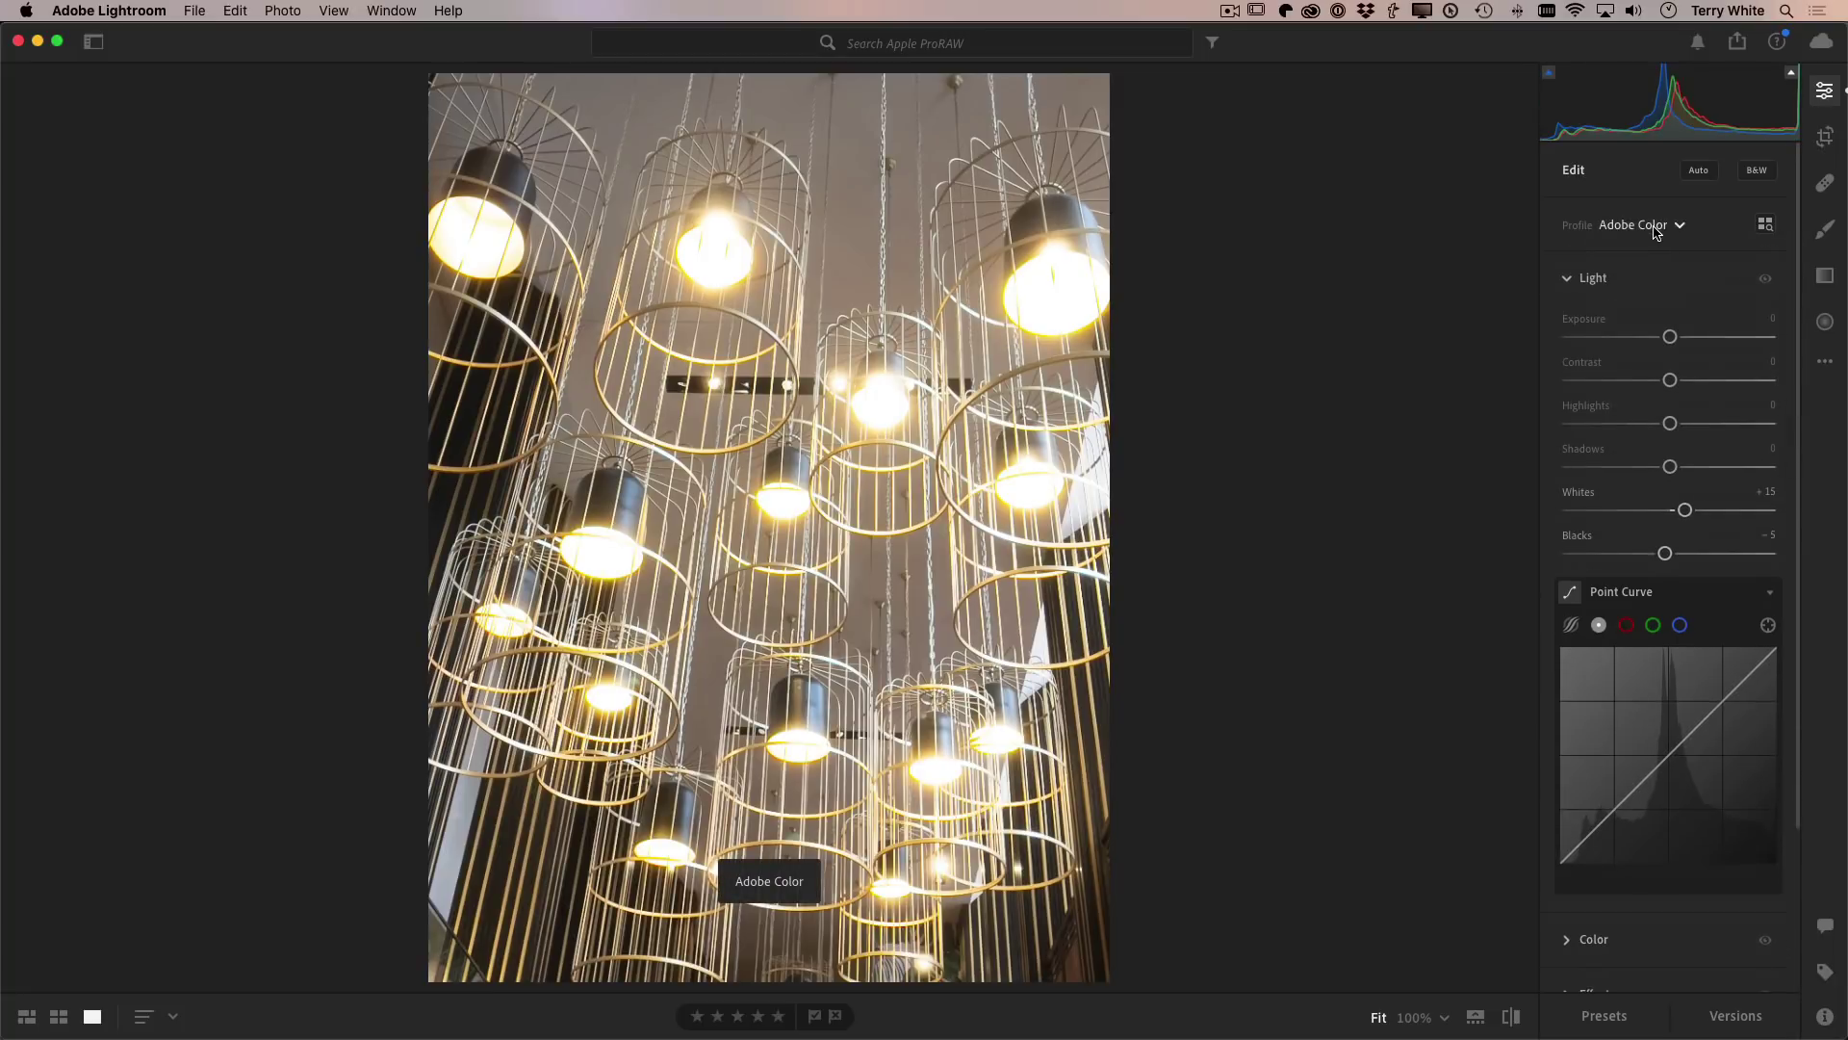
left_click(1655, 226)
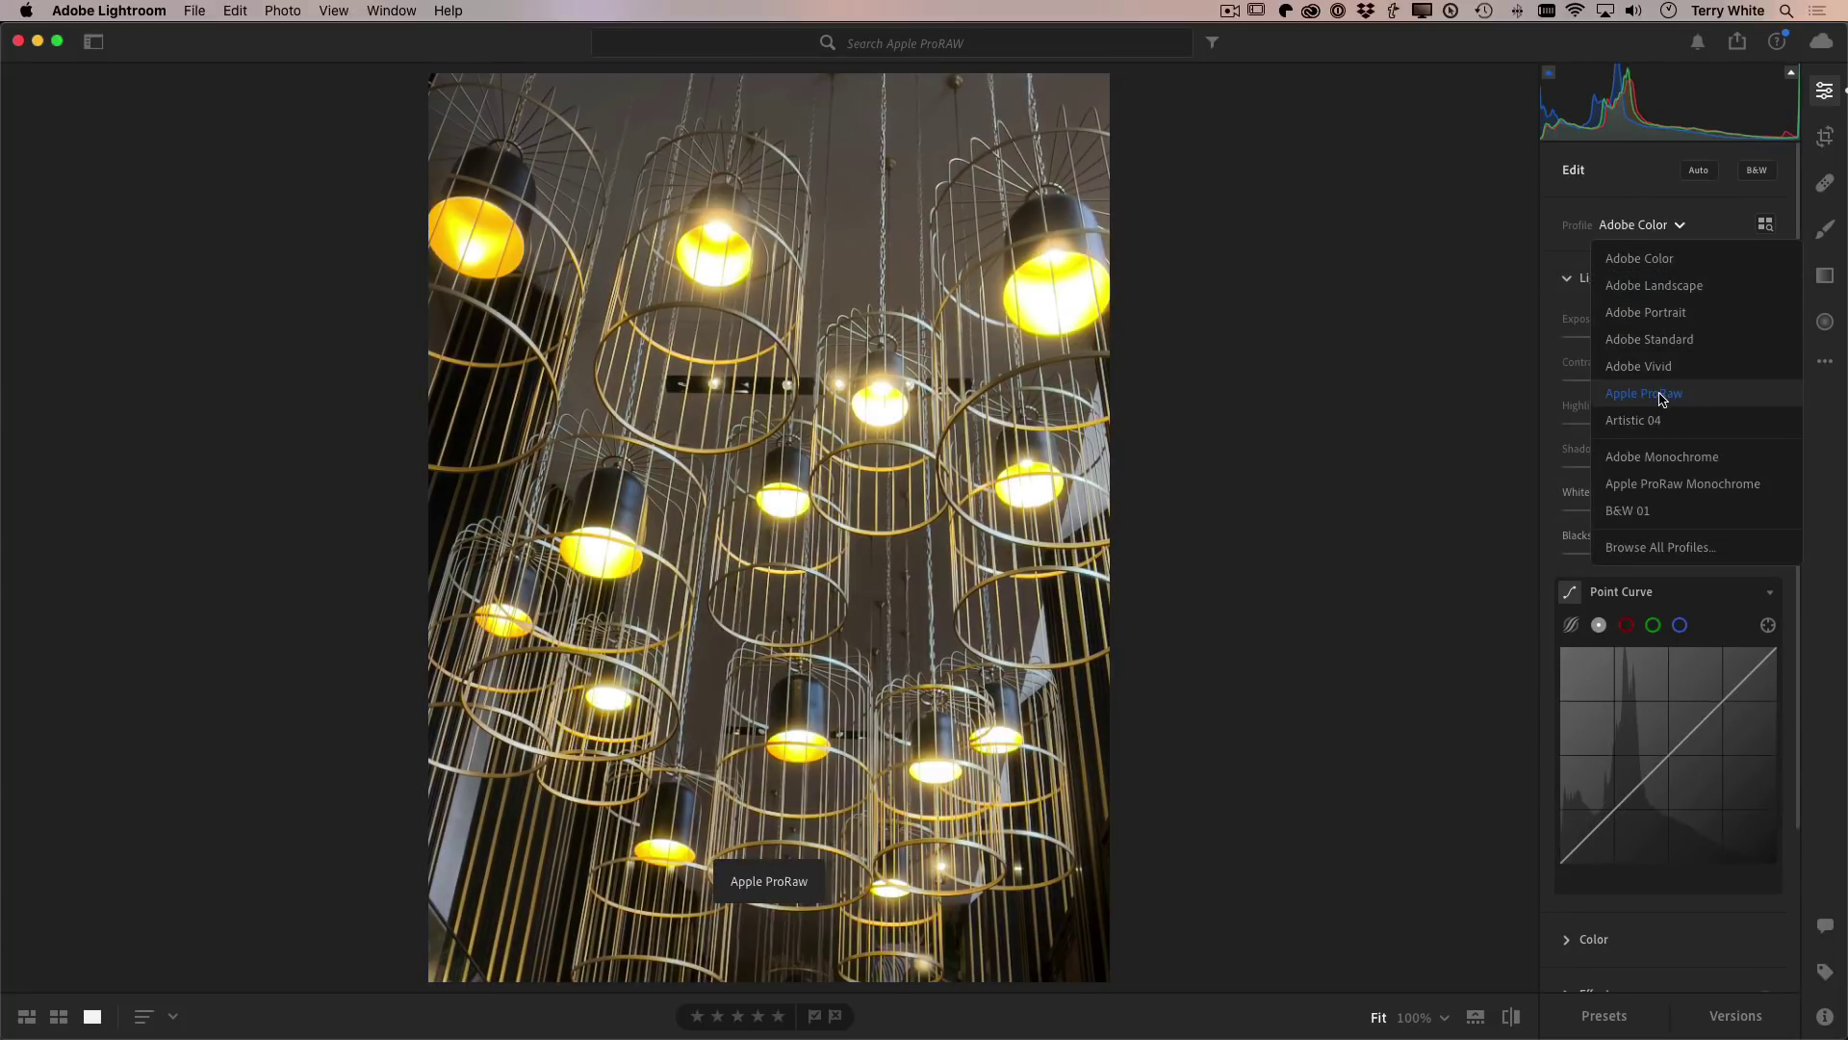
left_click(1648, 393)
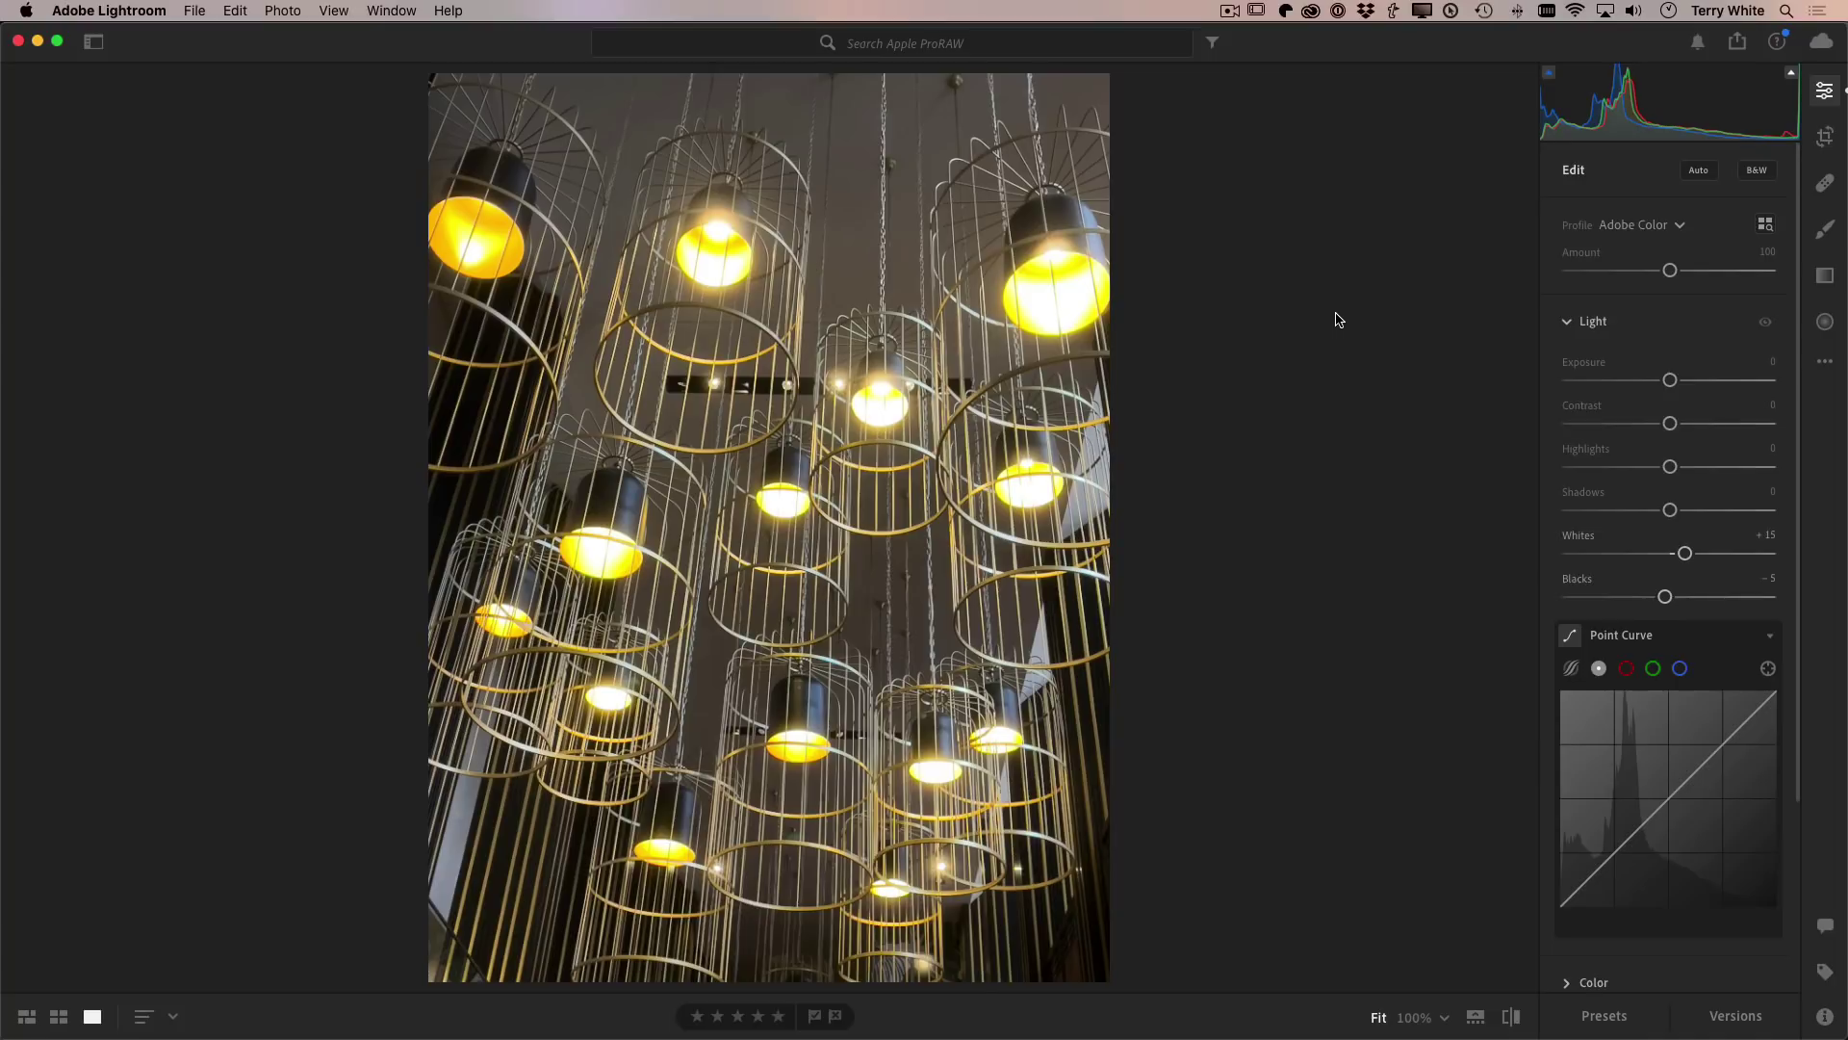
Step: Open Learn's For You tab and browse recommended tutorials like Adding Dimension to a Portrait
key("g")
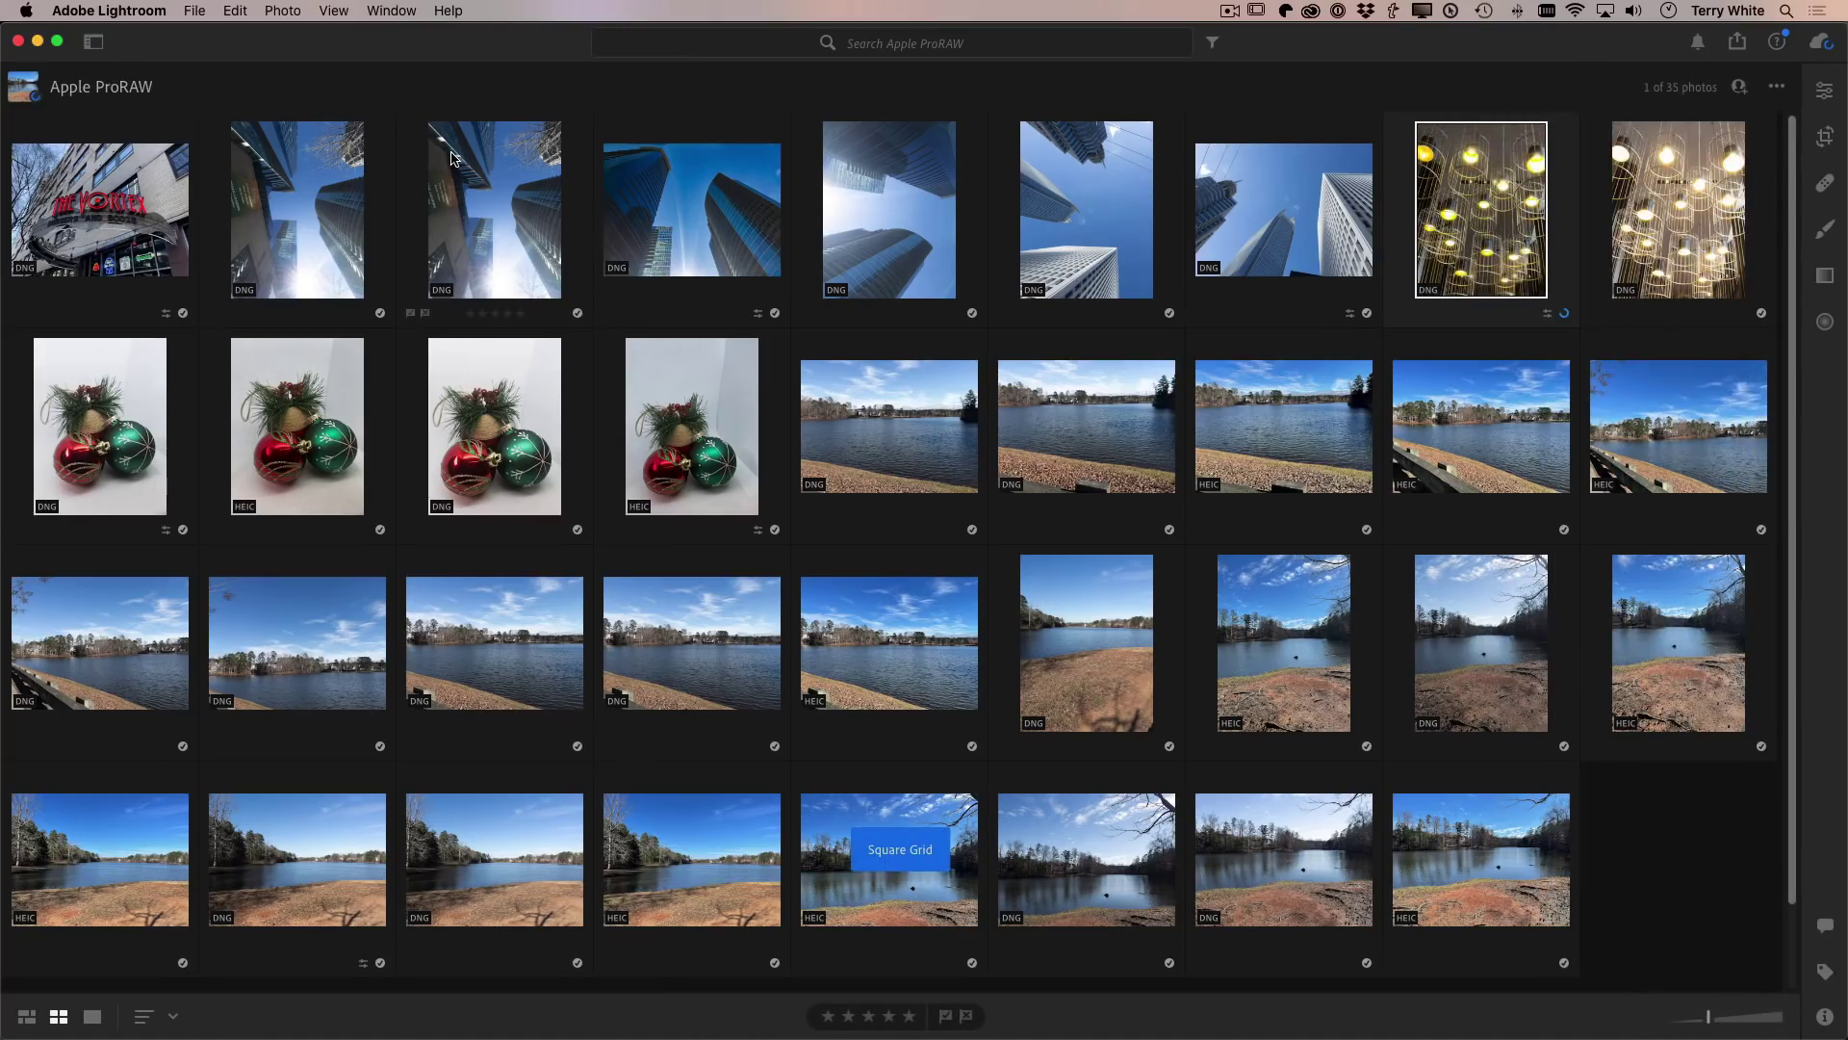
left_click(94, 45)
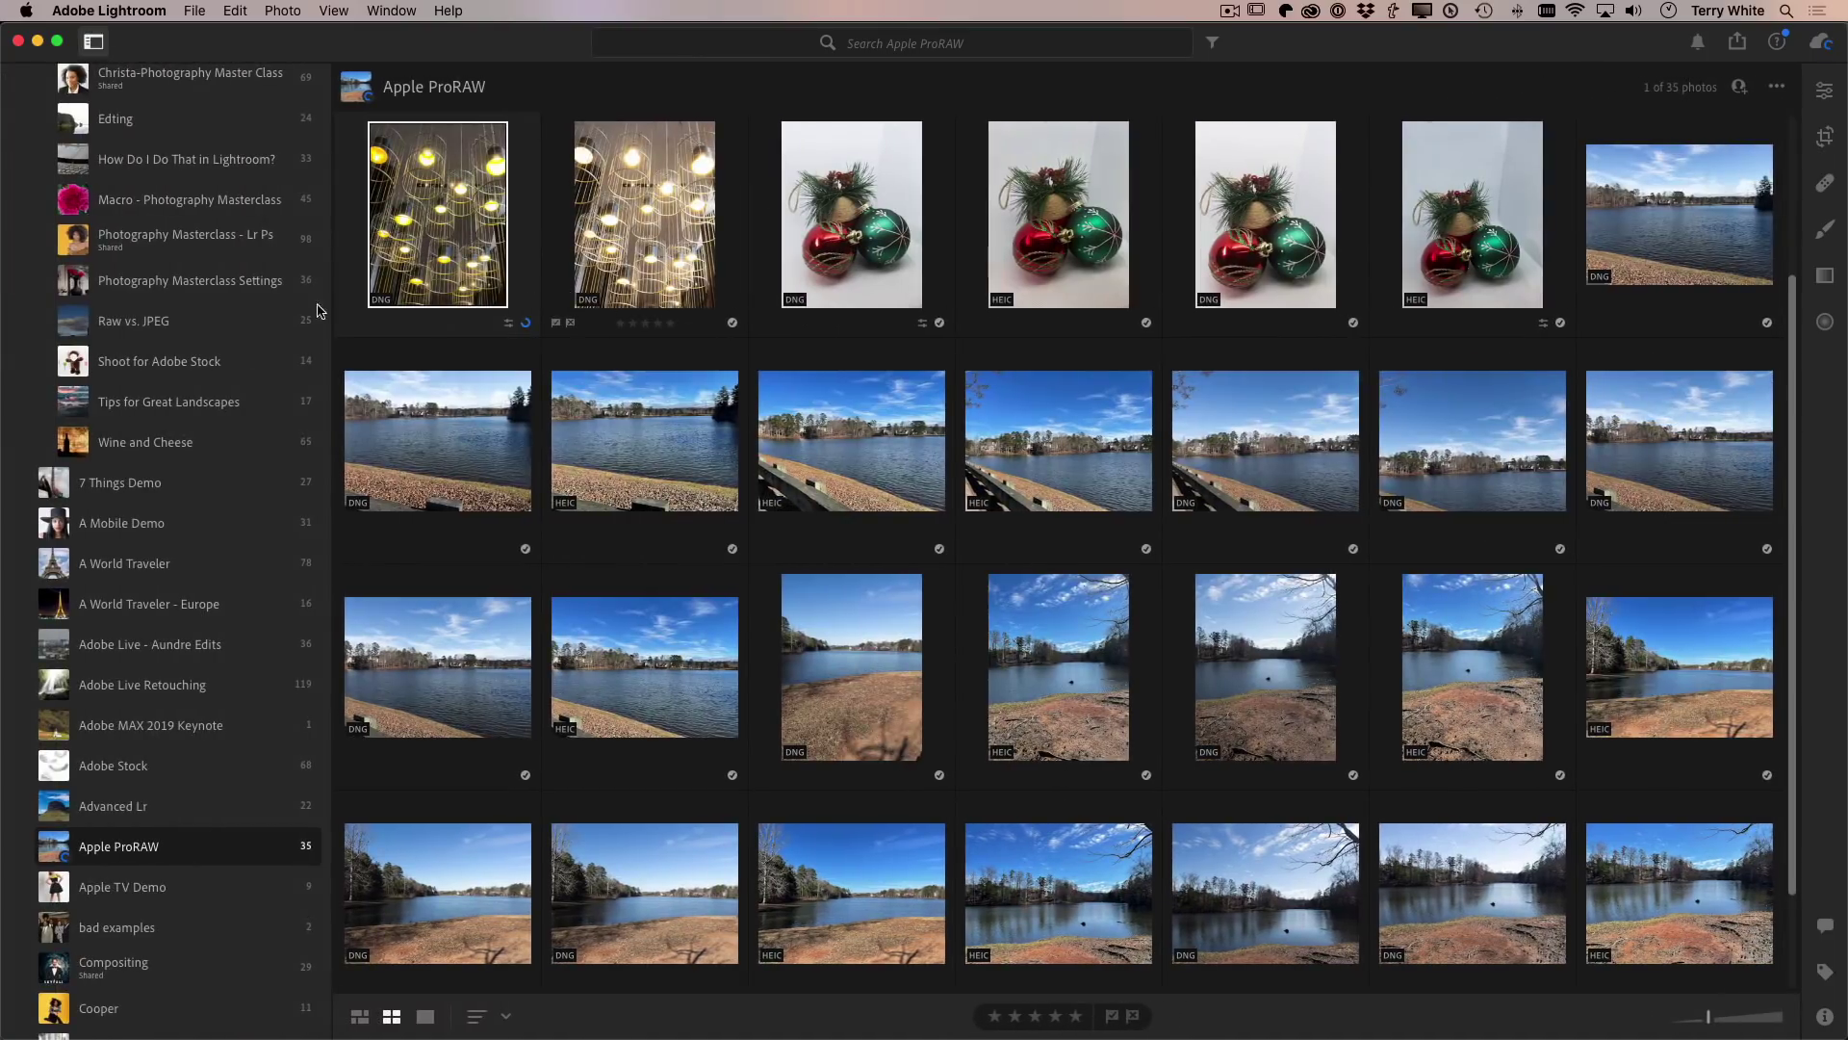
scroll(178, 306, "up", 10)
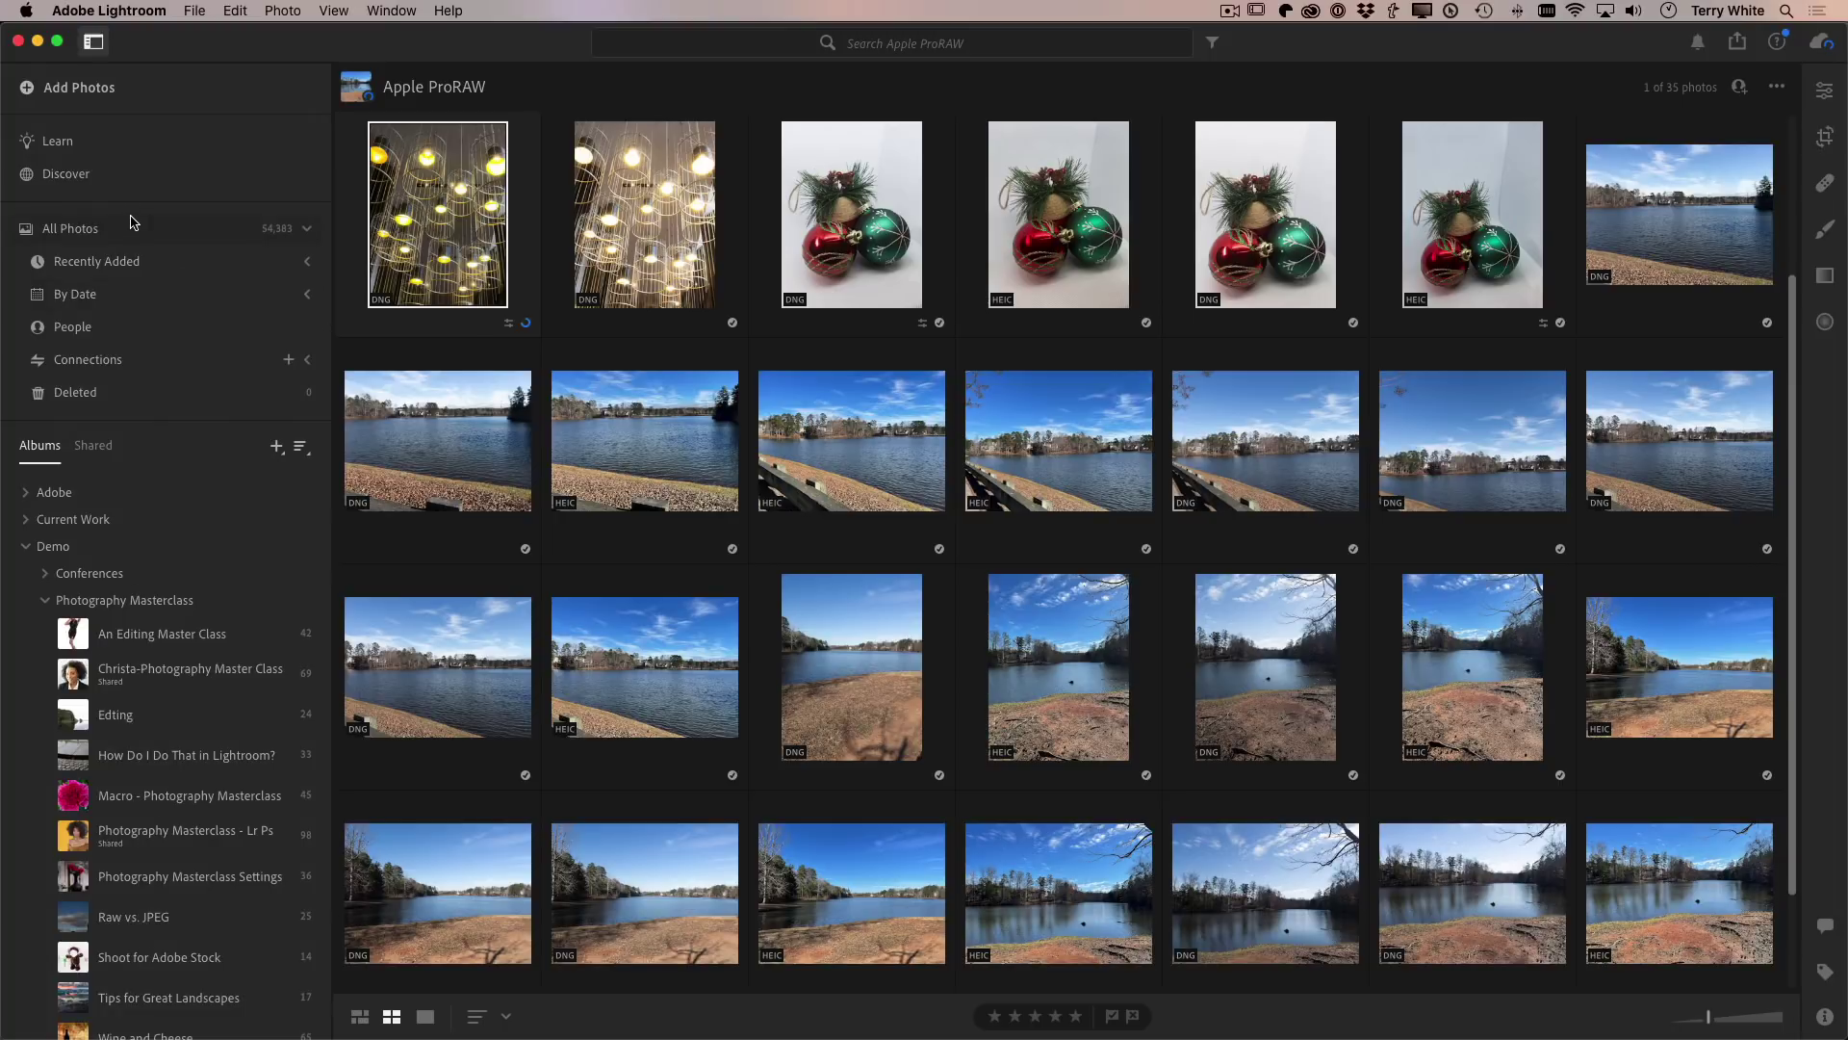
left_click(72, 144)
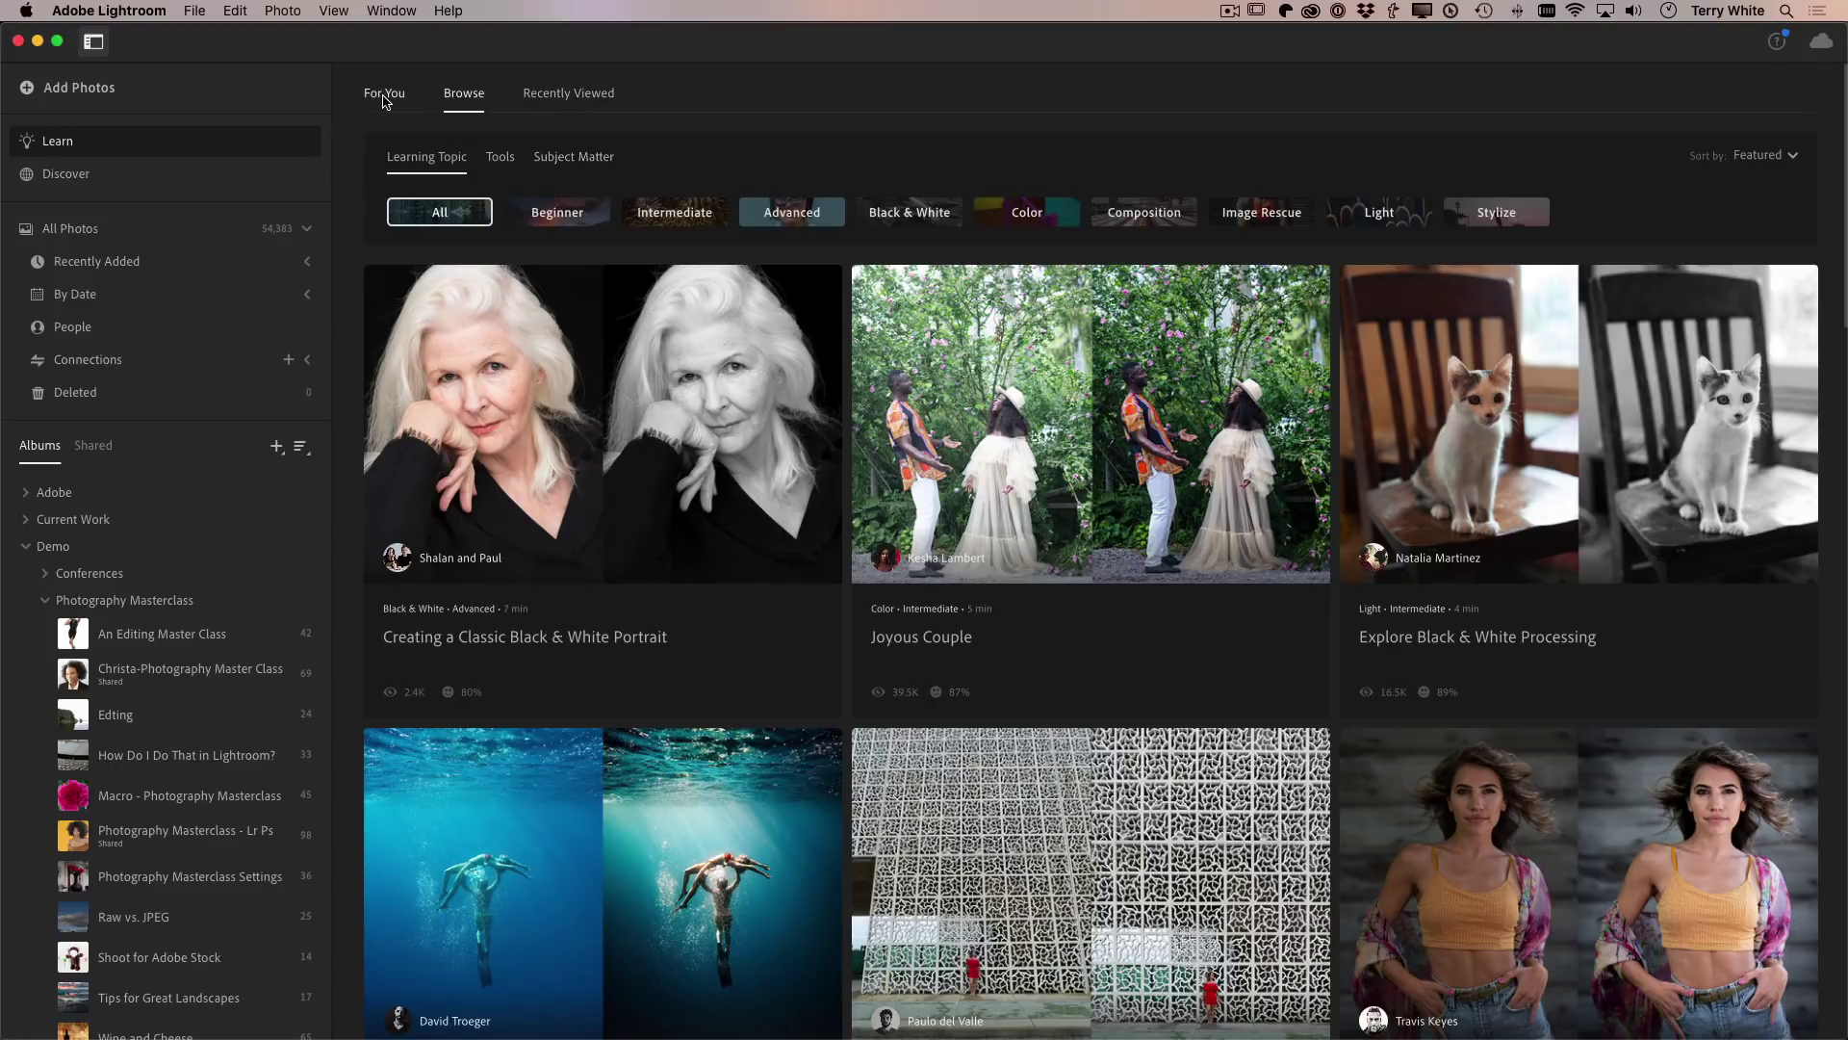
left_click(384, 96)
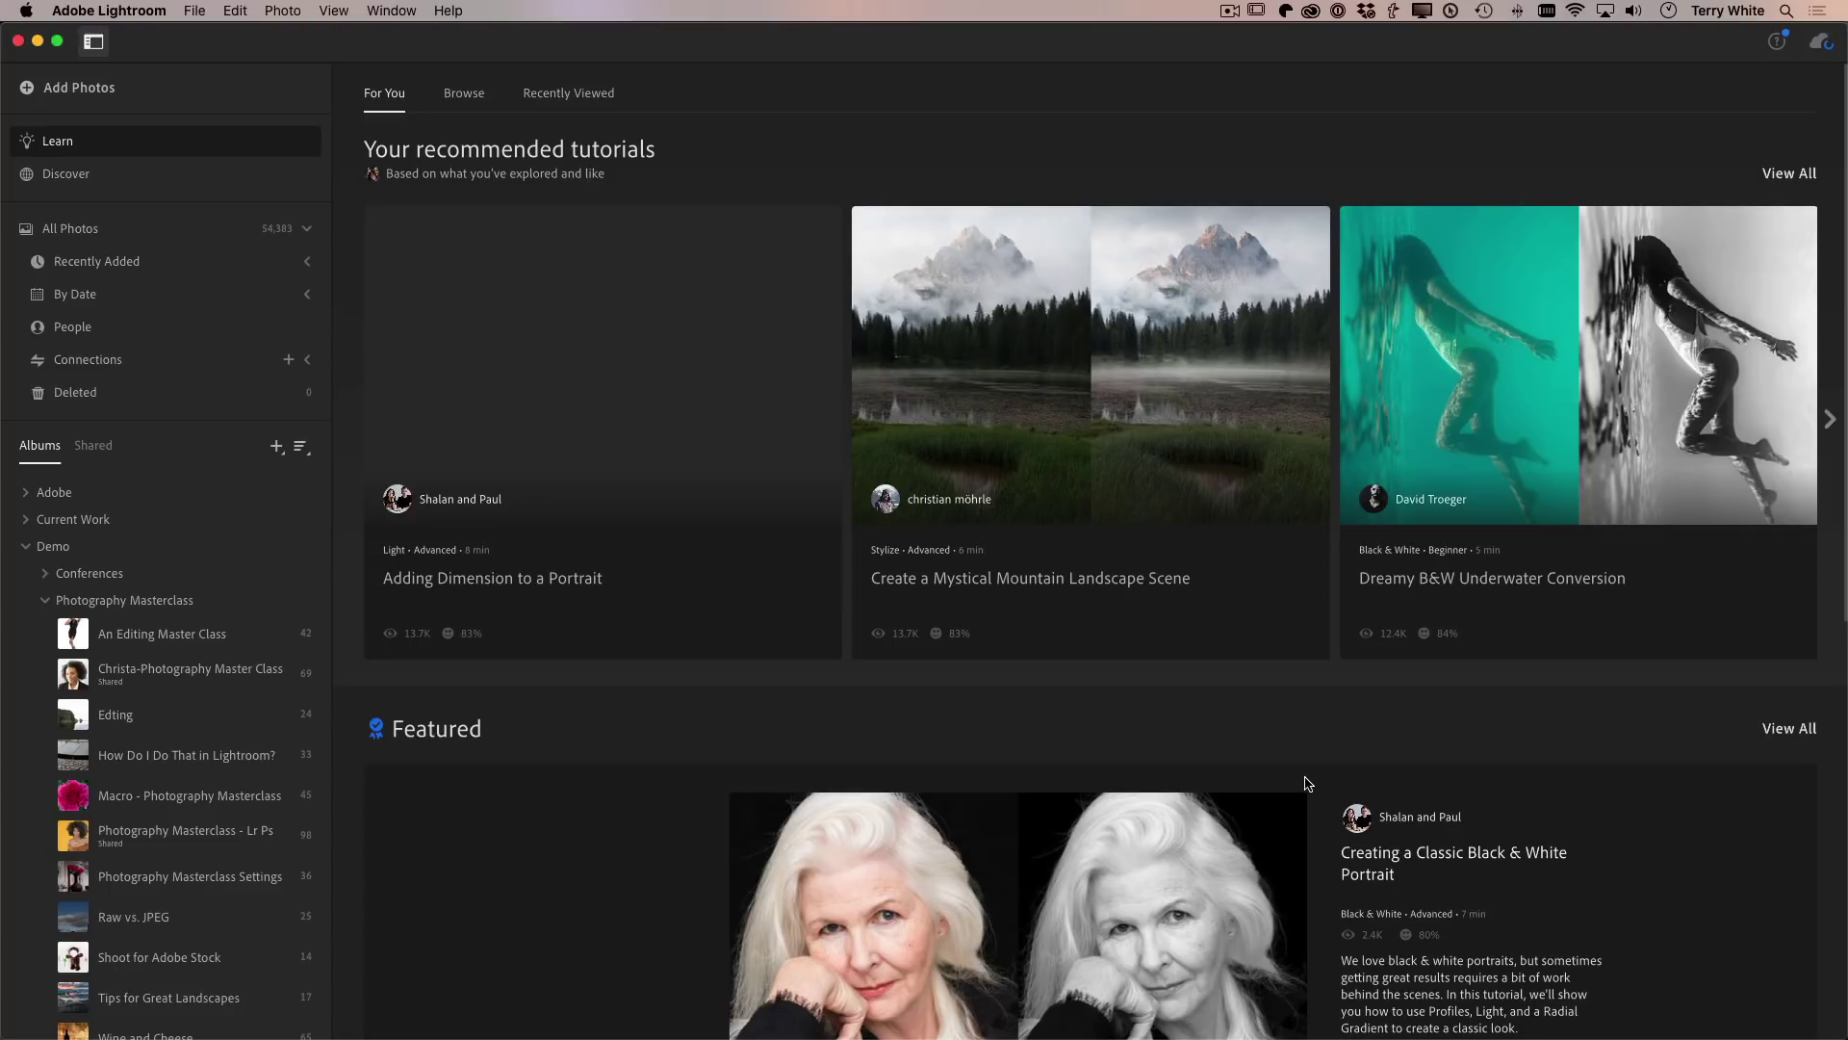
scroll(1254, 771, "down", 10)
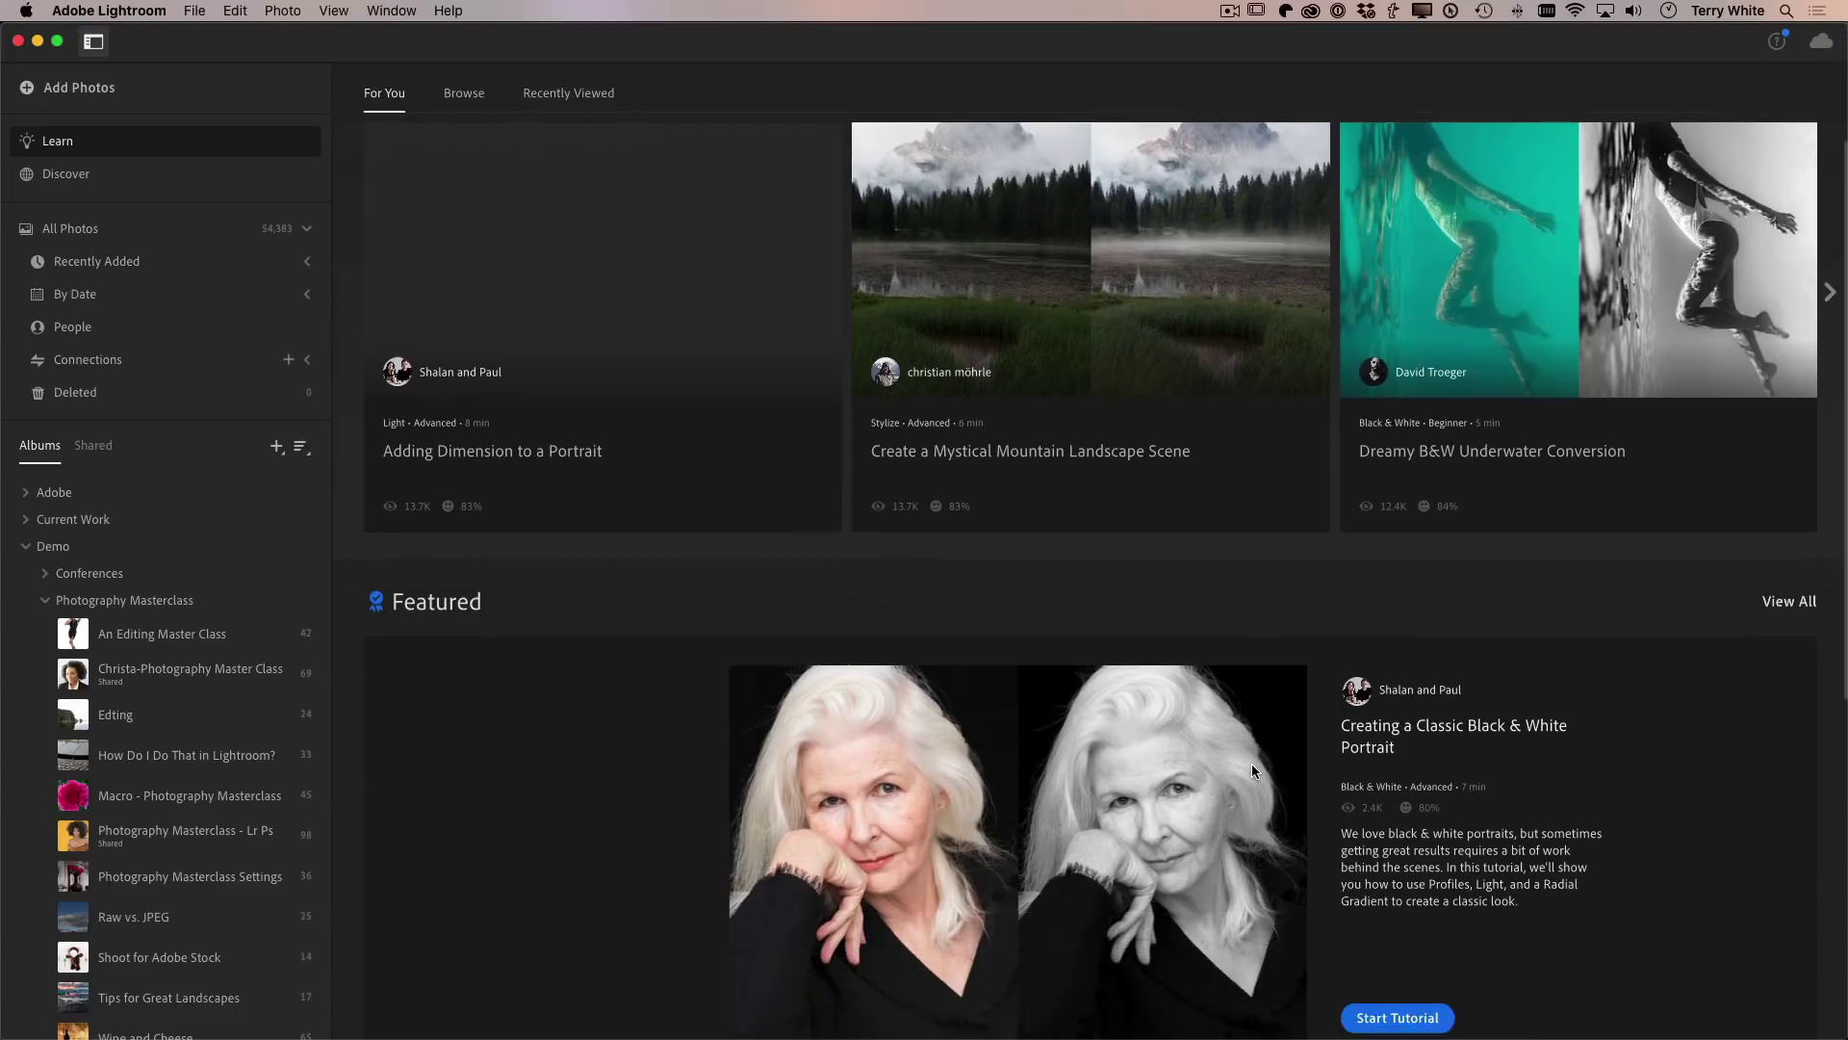
scroll(1254, 771, "down", 3)
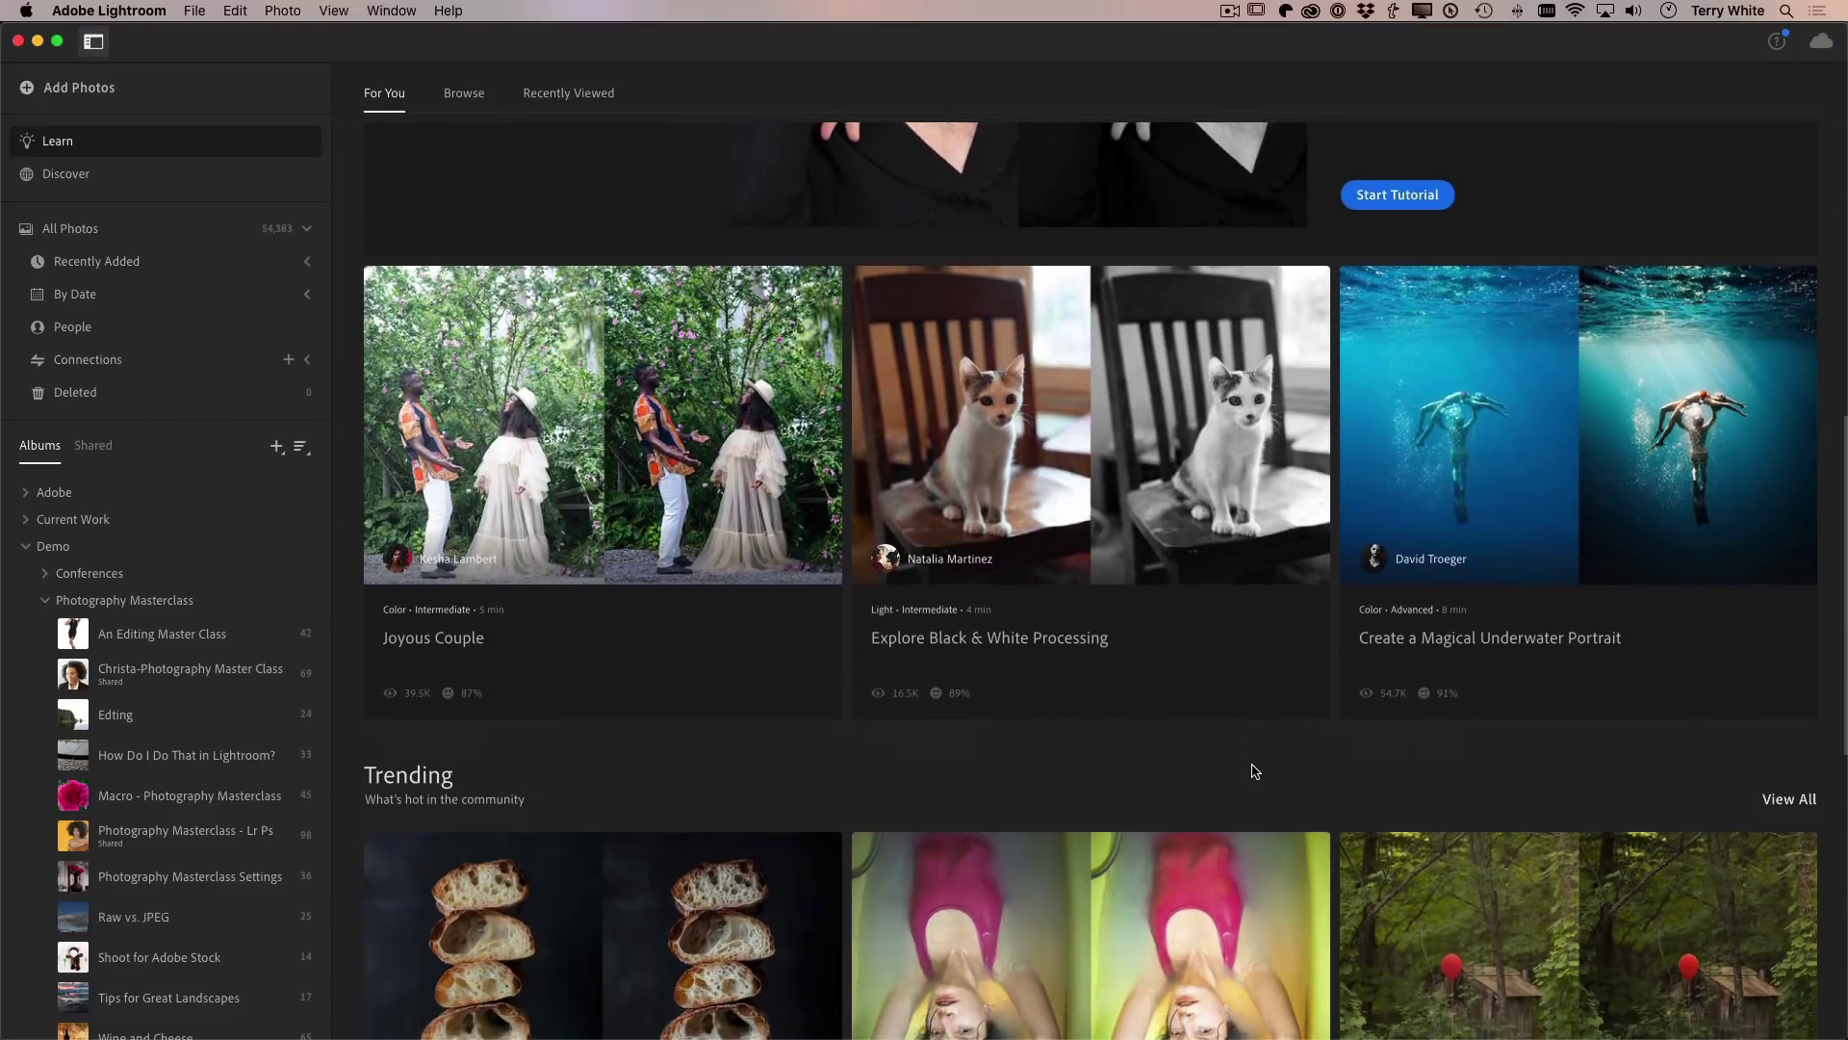
scroll(1254, 770, "up", 12)
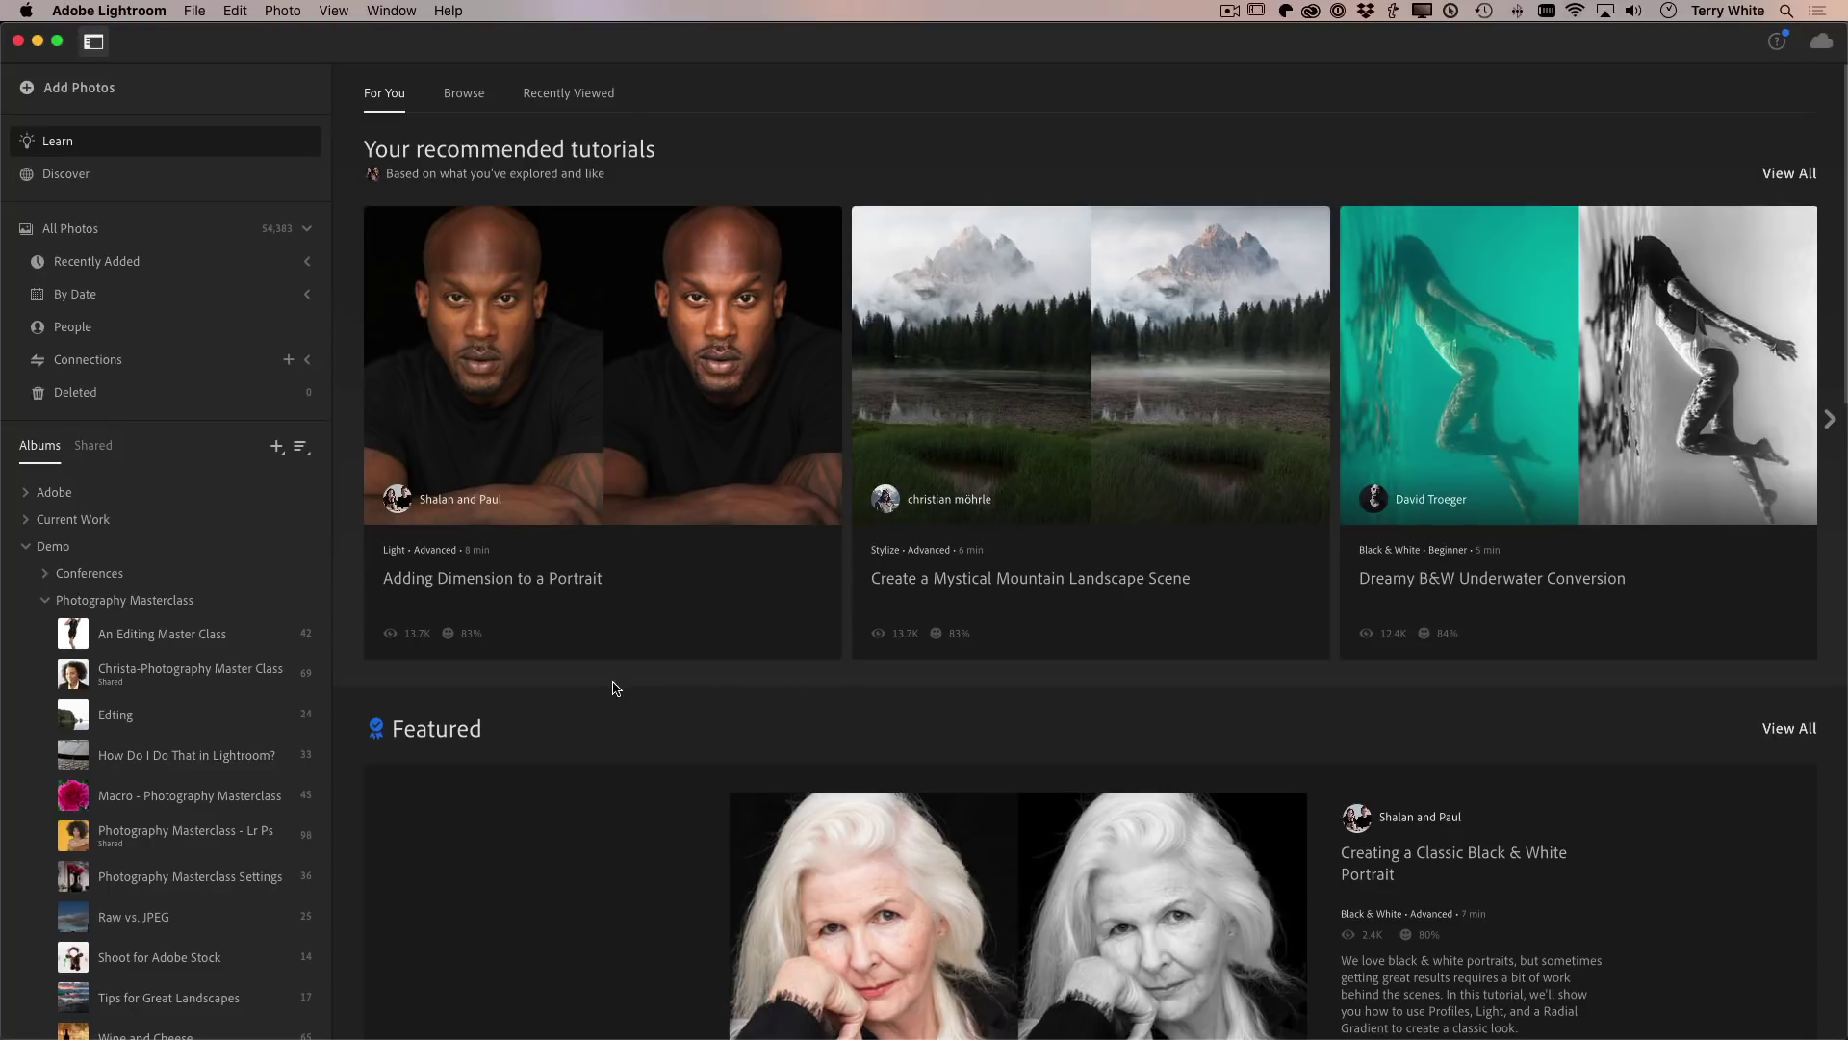
scroll(173, 717, "down", 5)
scroll(171, 725, "down", 2)
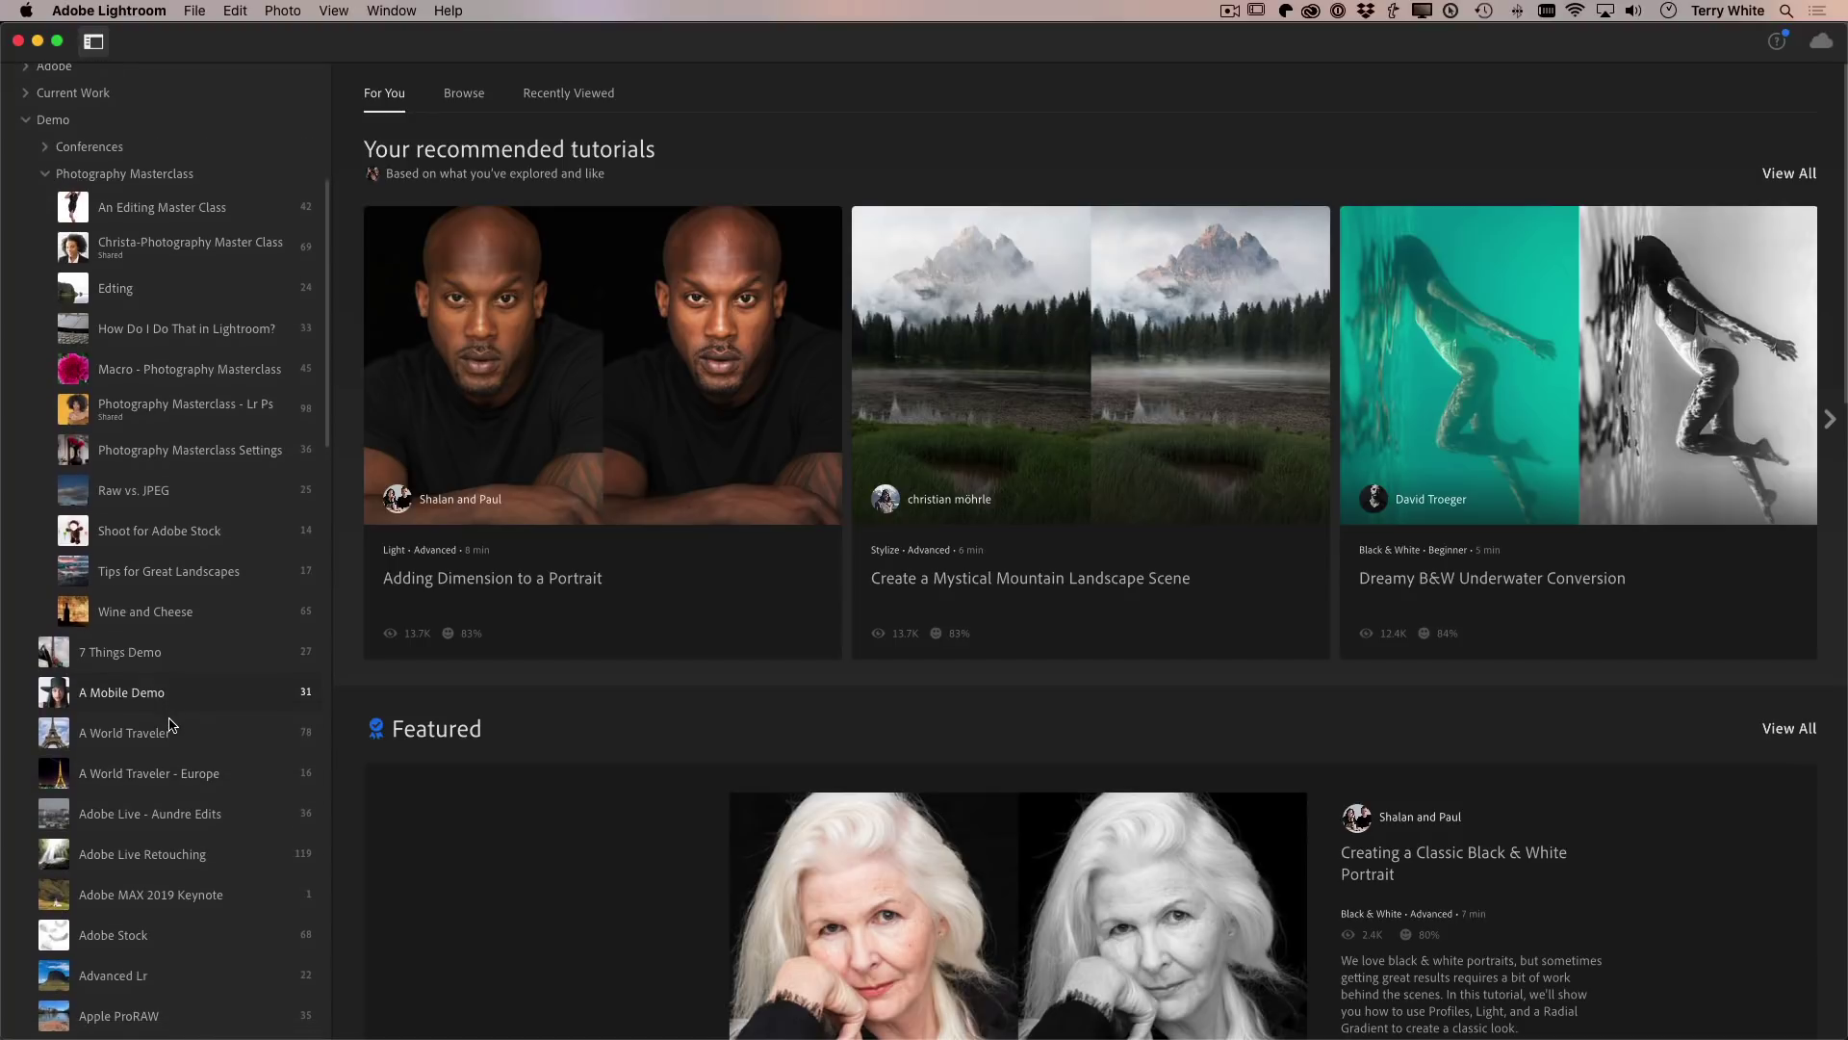
Step: Open the brightly lit bottle photo from the Wine and Cheese album in Edit and reveal reset options
left_click(163, 621)
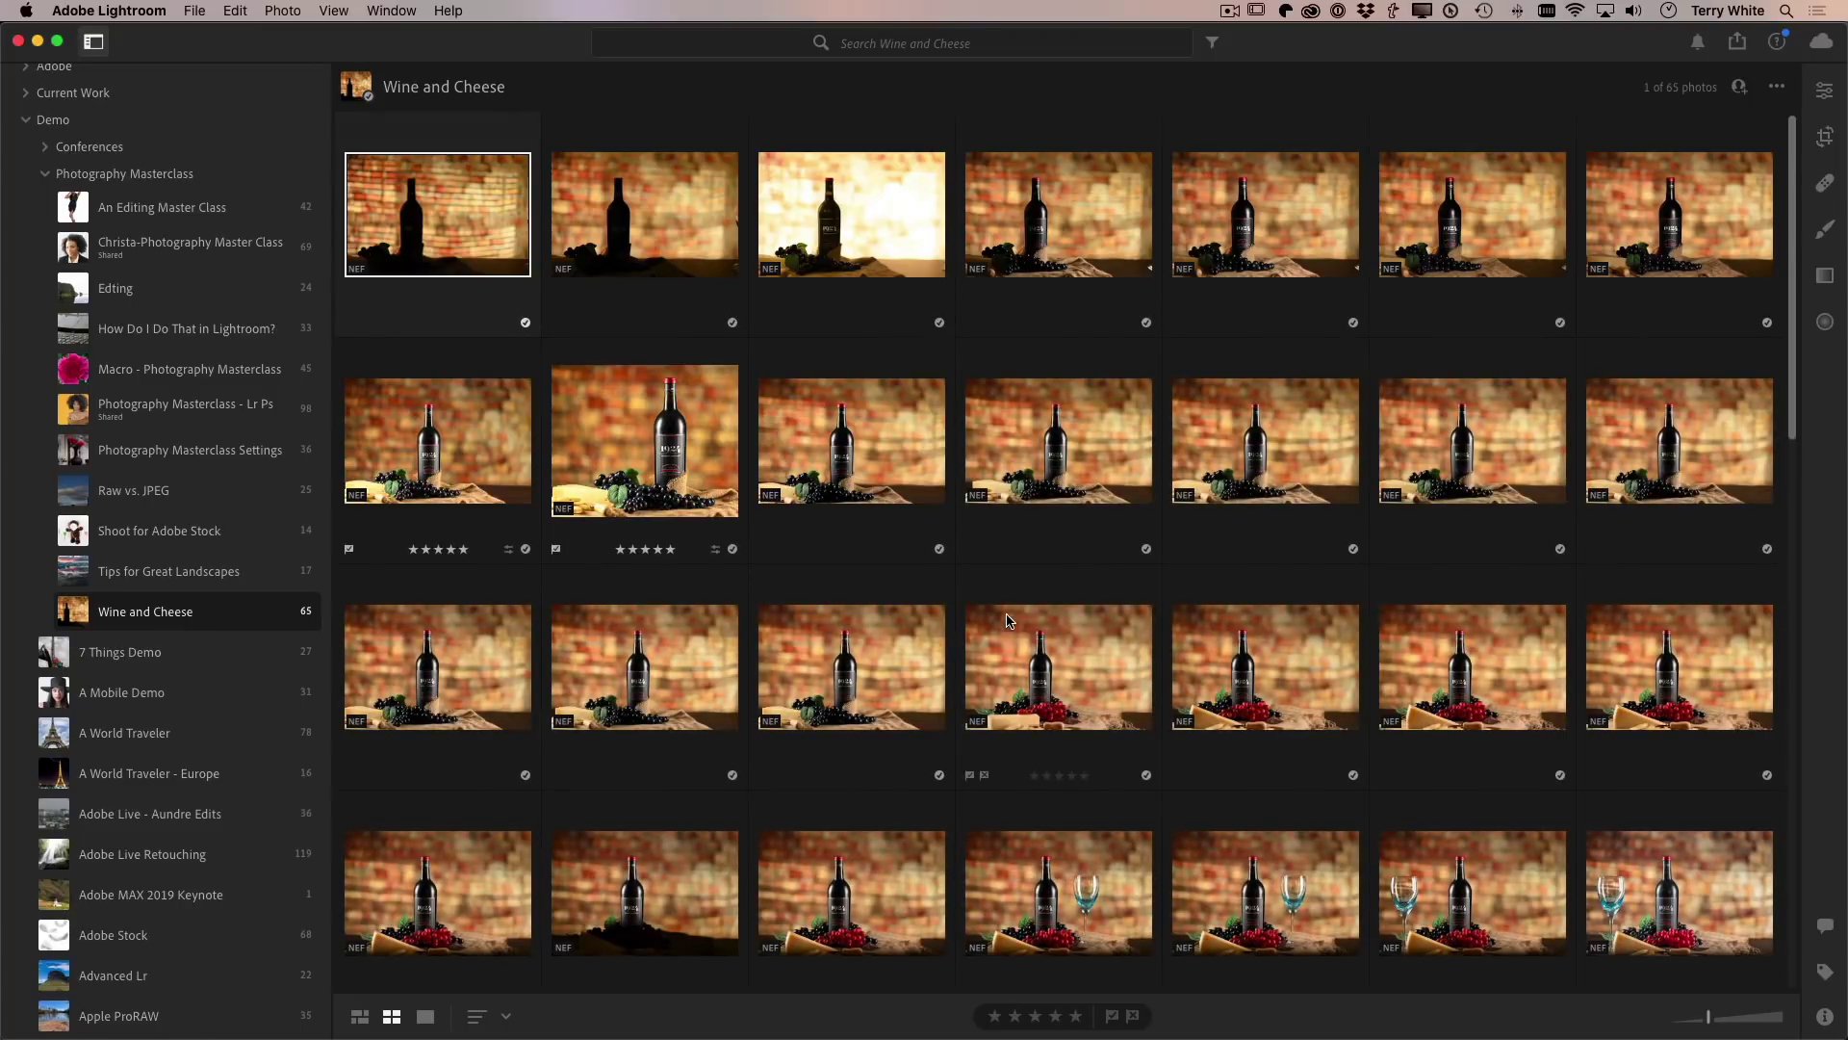
left_click(664, 460)
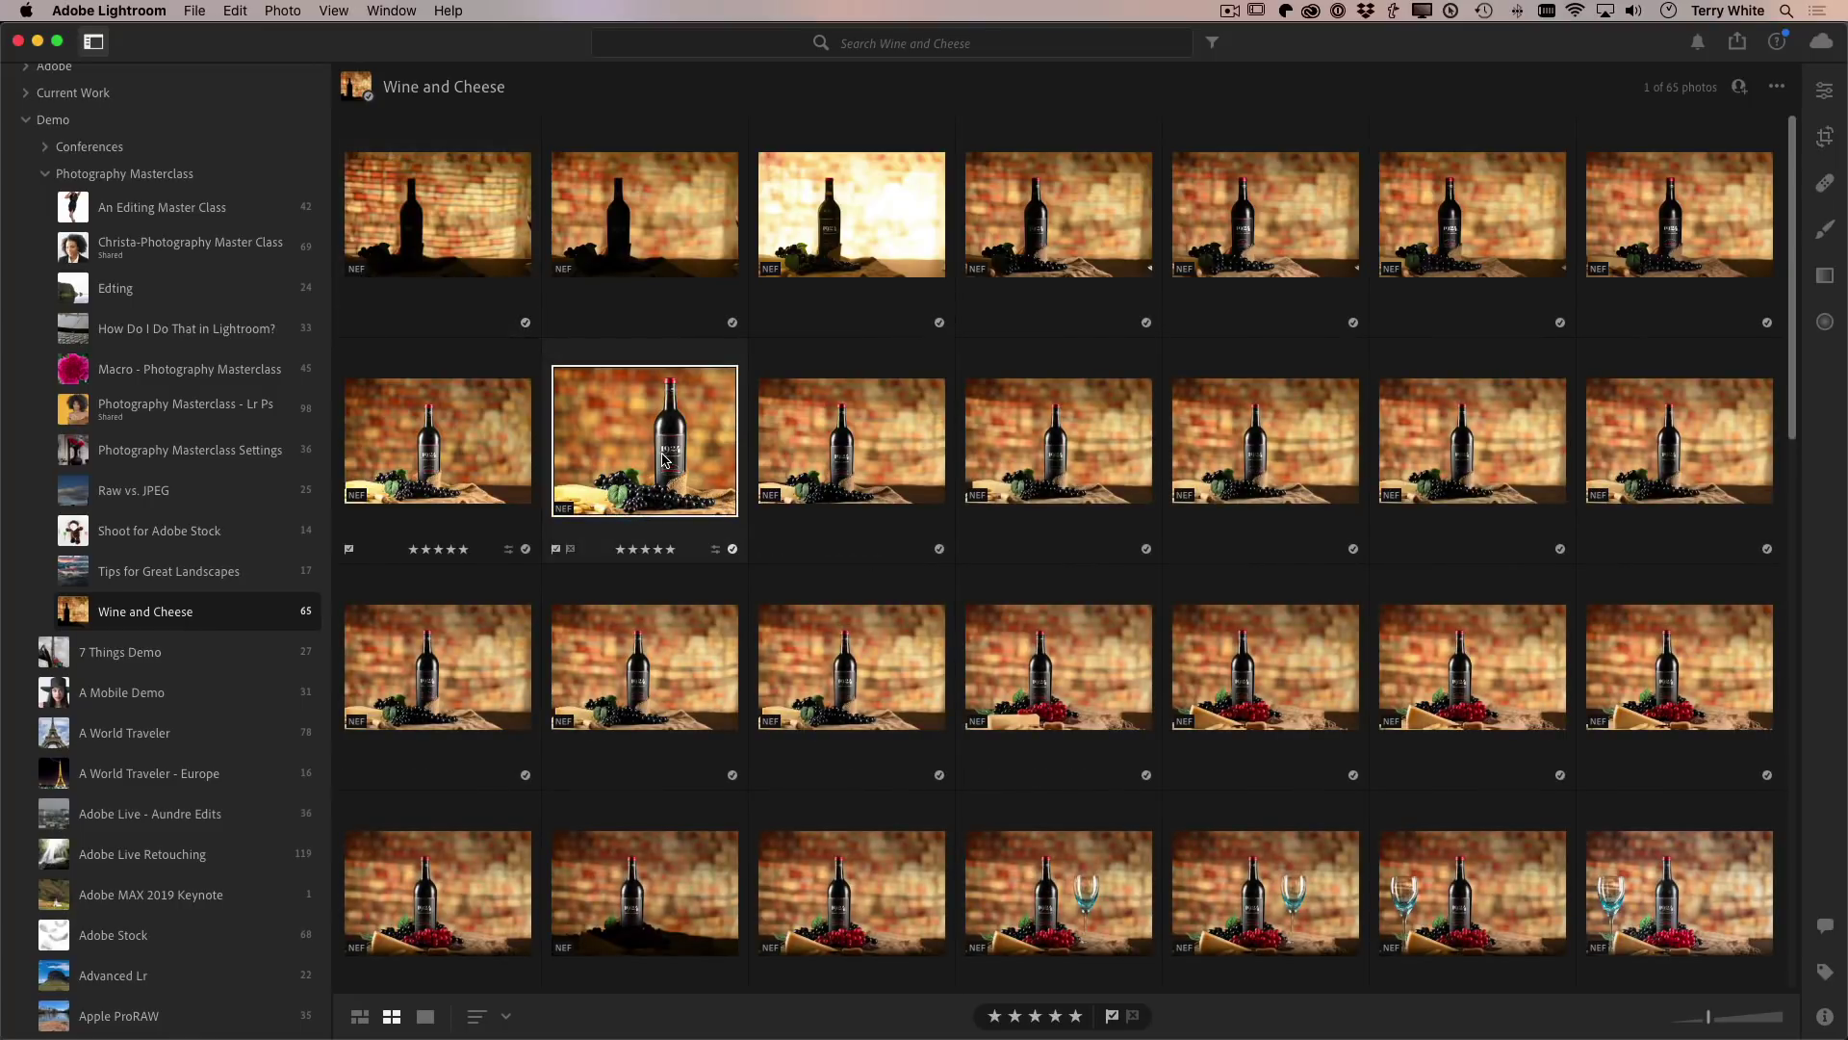
left_click(1824, 89)
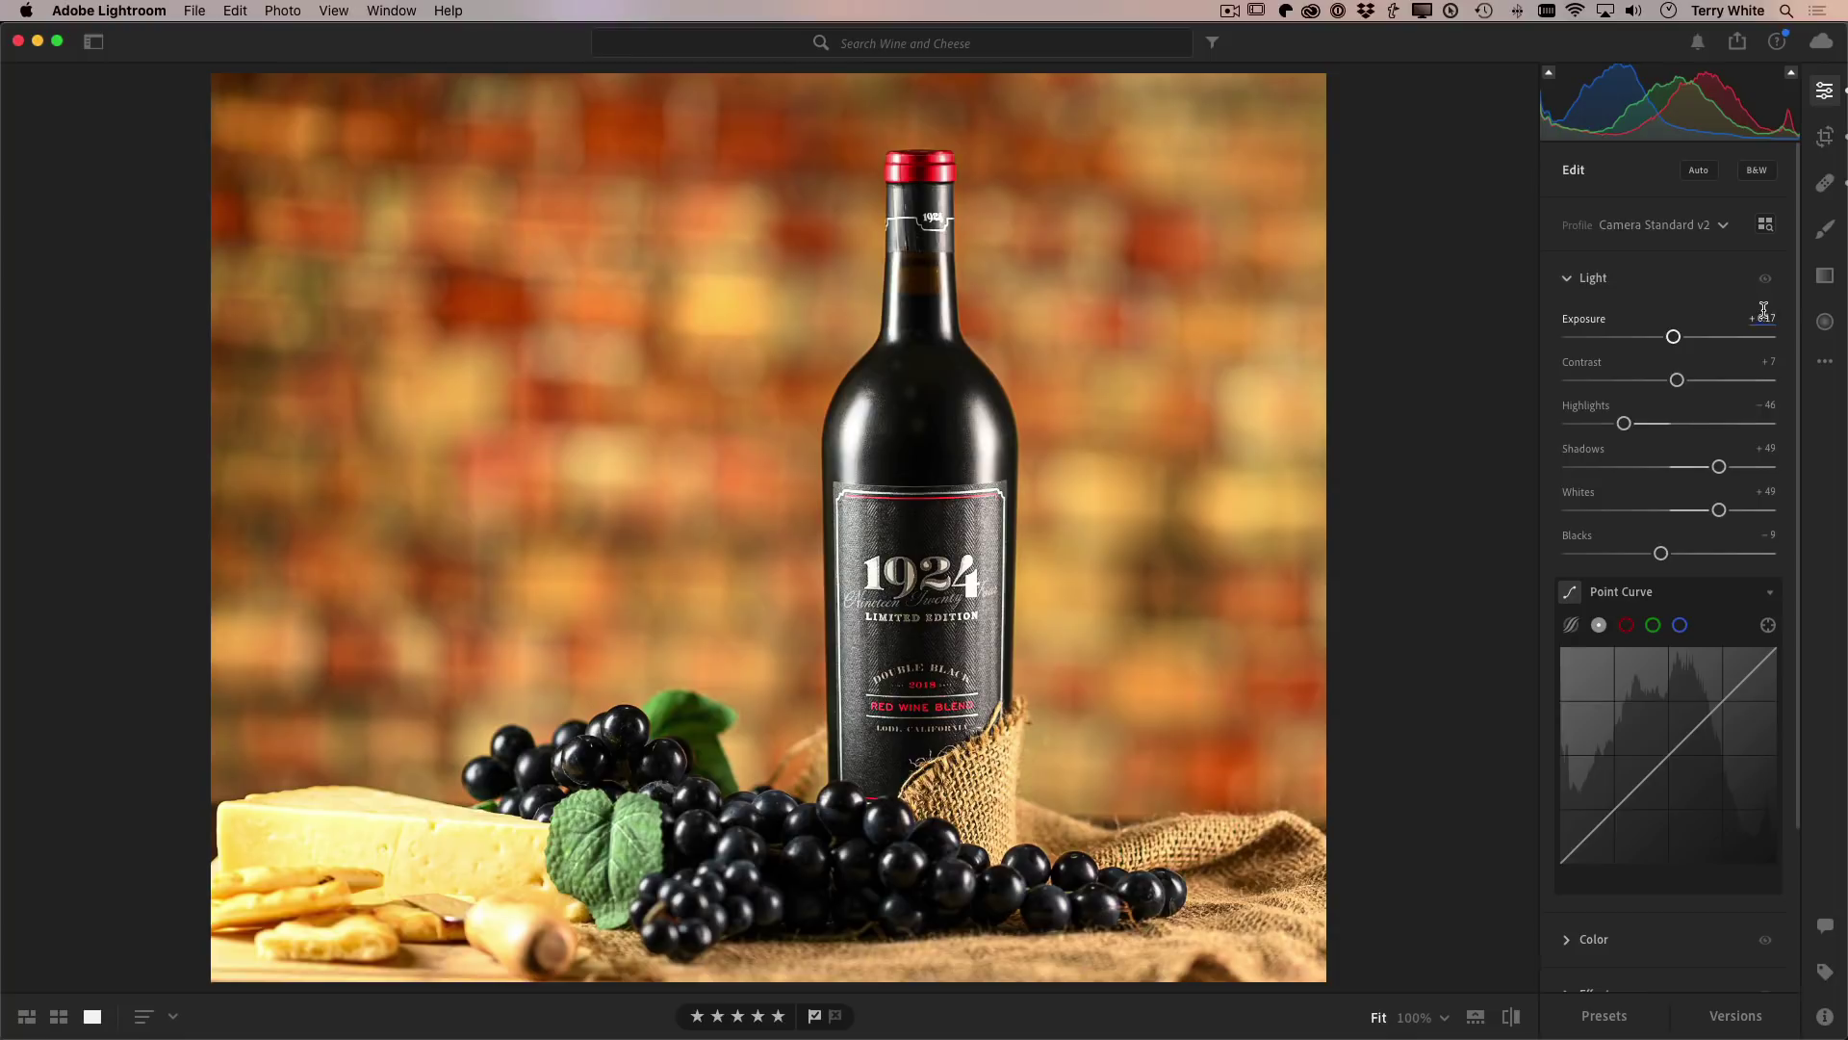
key("alt")
Step: Toggle the Light adjustments off and on repeatedly to compare the wine photo
left_click(1766, 279)
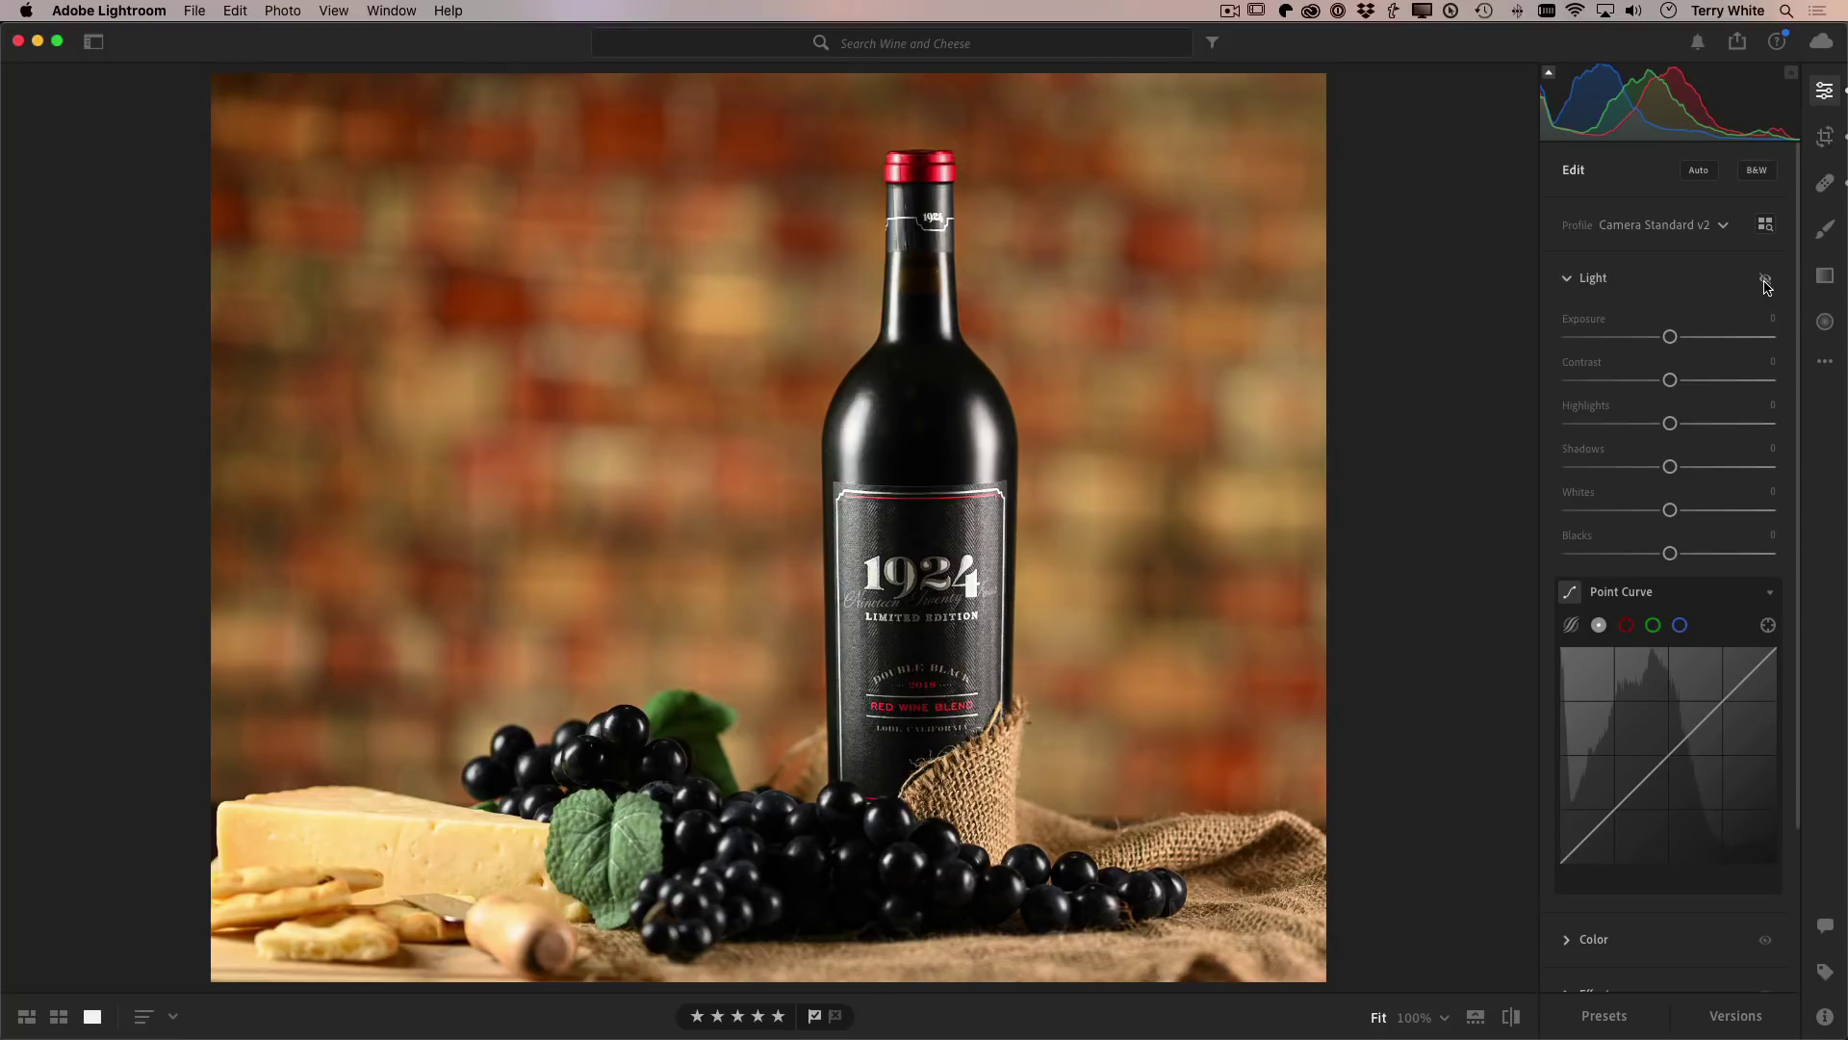
left_click(1765, 280)
left_click(1765, 281)
left_click(1766, 280)
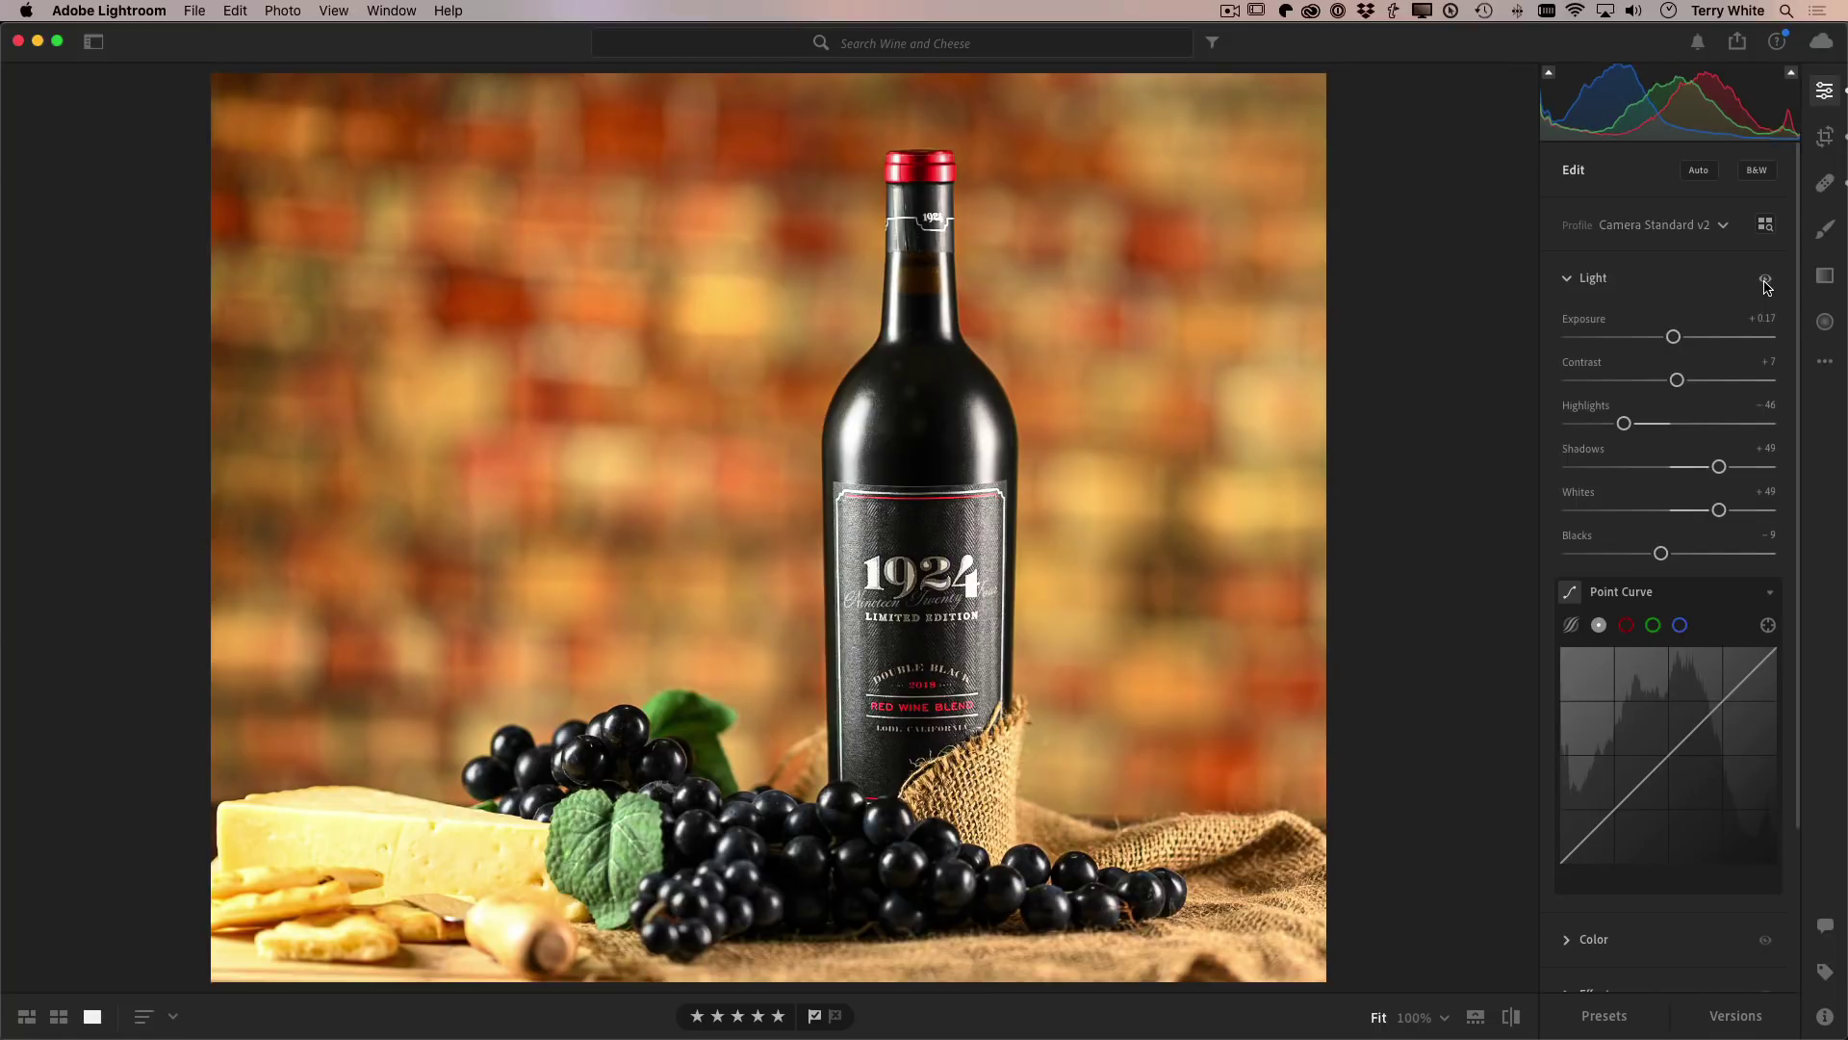
left_click(1766, 280)
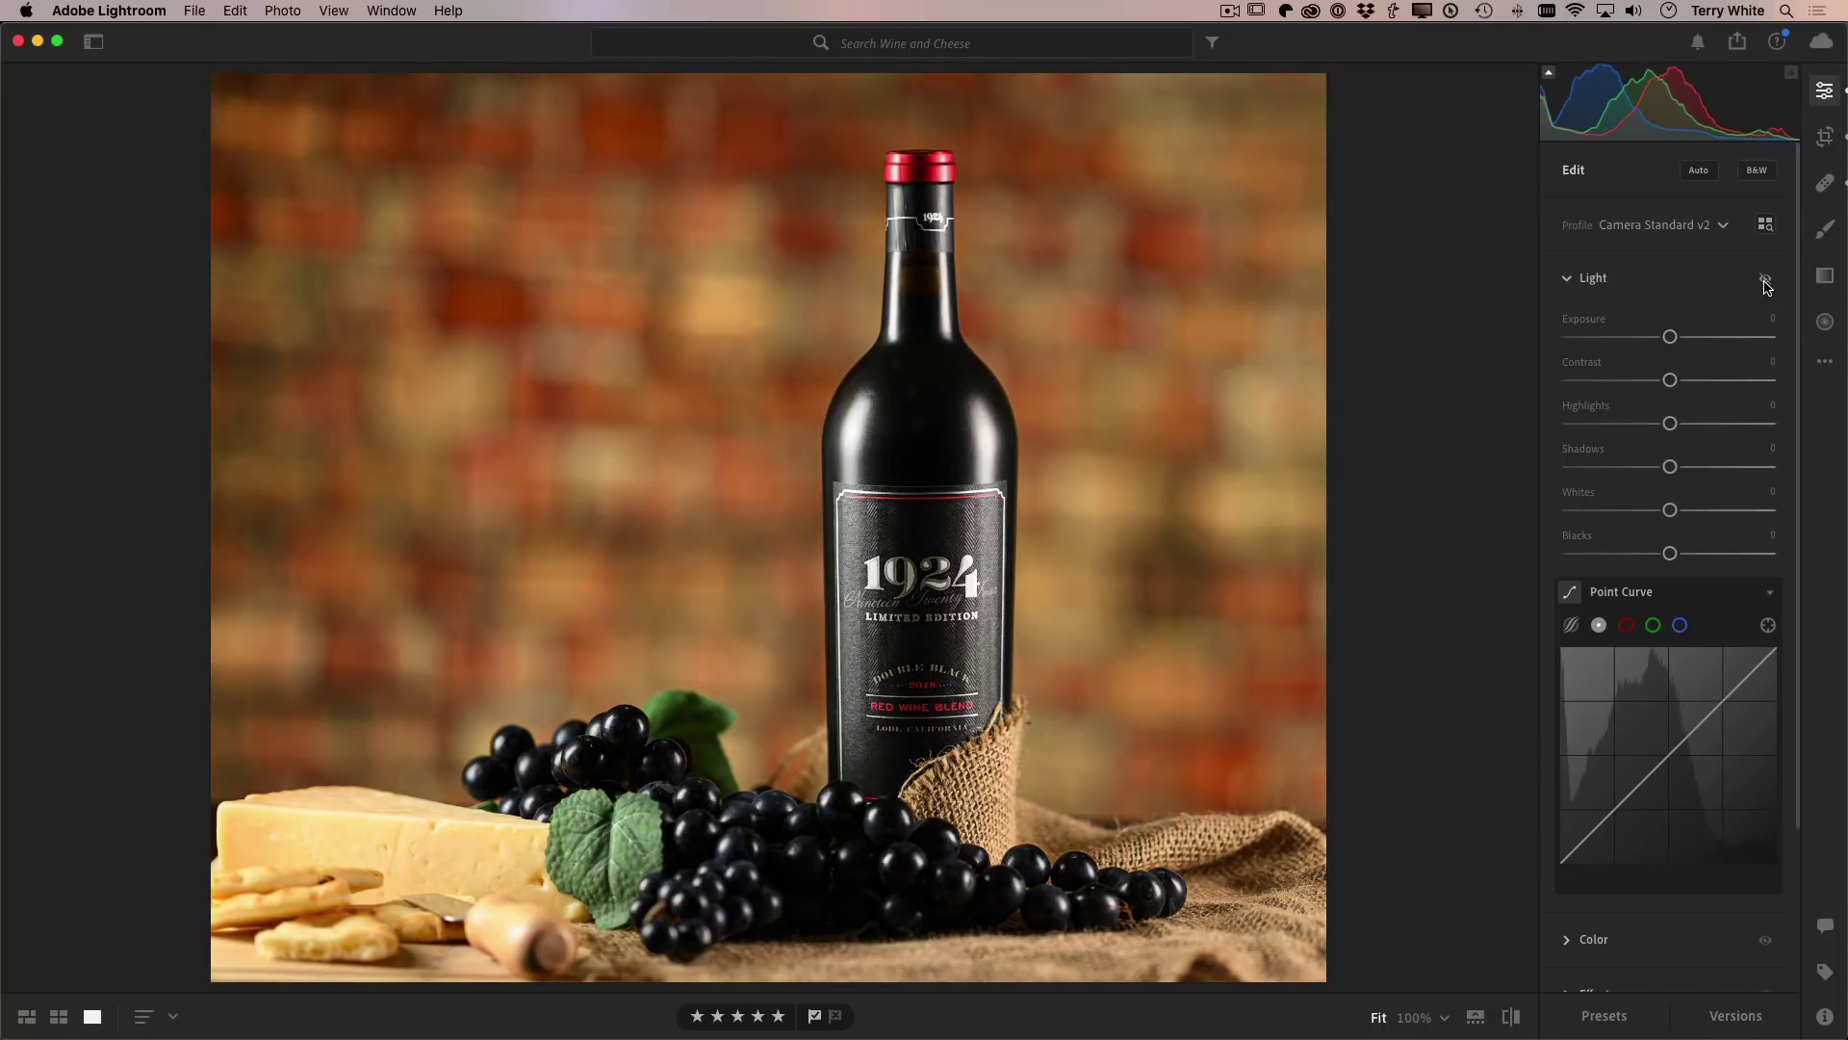
Step: Expand the Color section and toggle its adjustments on and off to compare, ending visible
scroll(1590, 847, "down", 4)
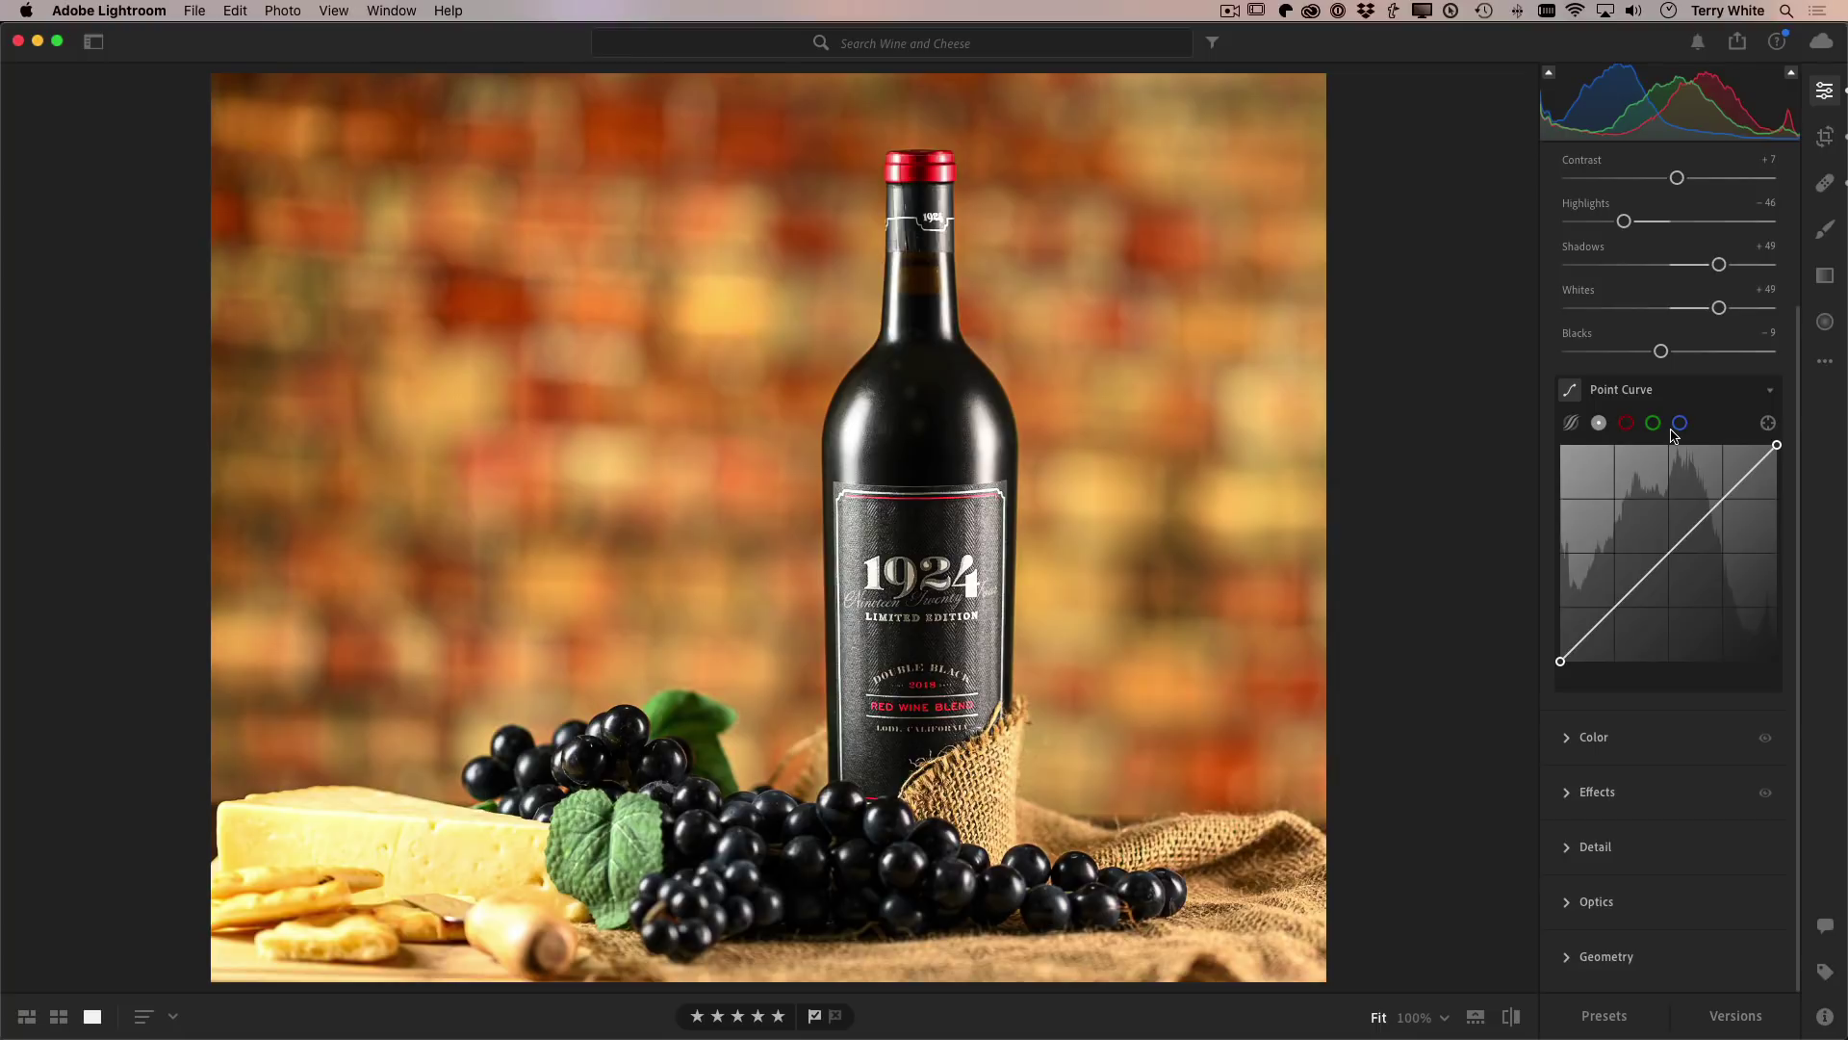
left_click(1567, 738)
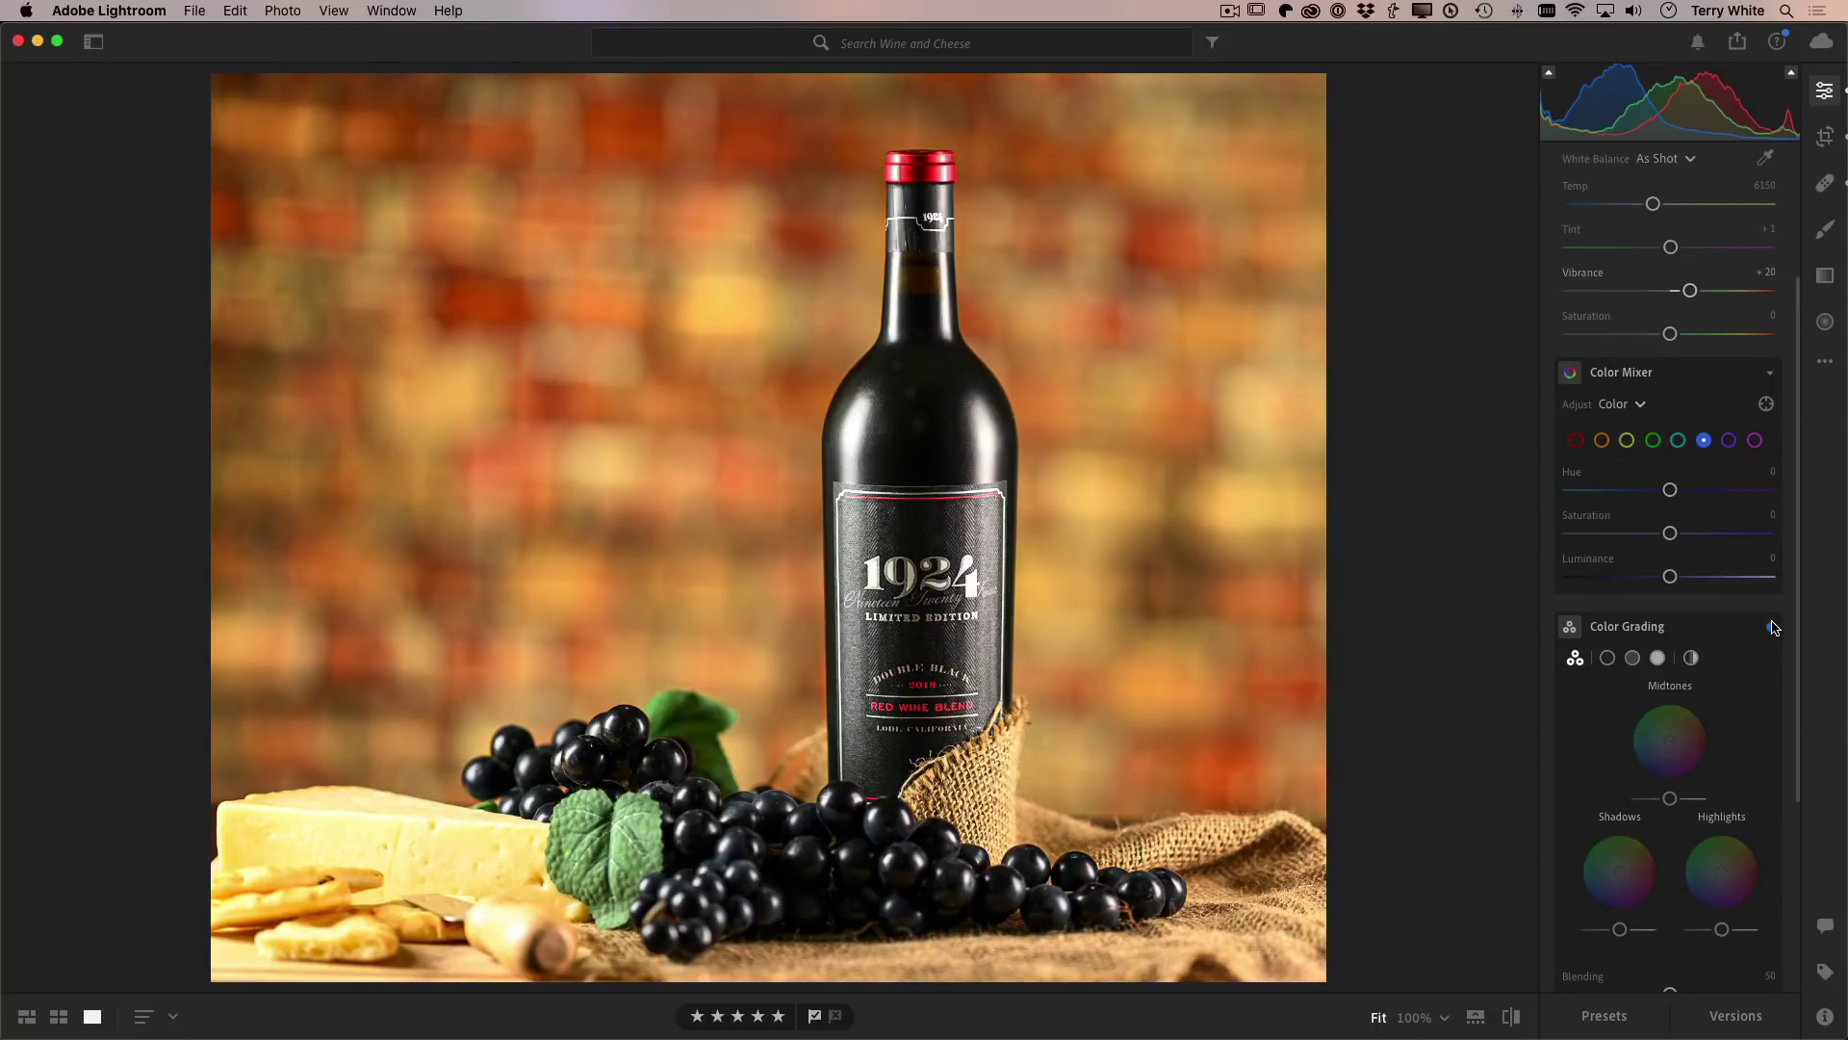
scroll(1757, 327, "up", 3)
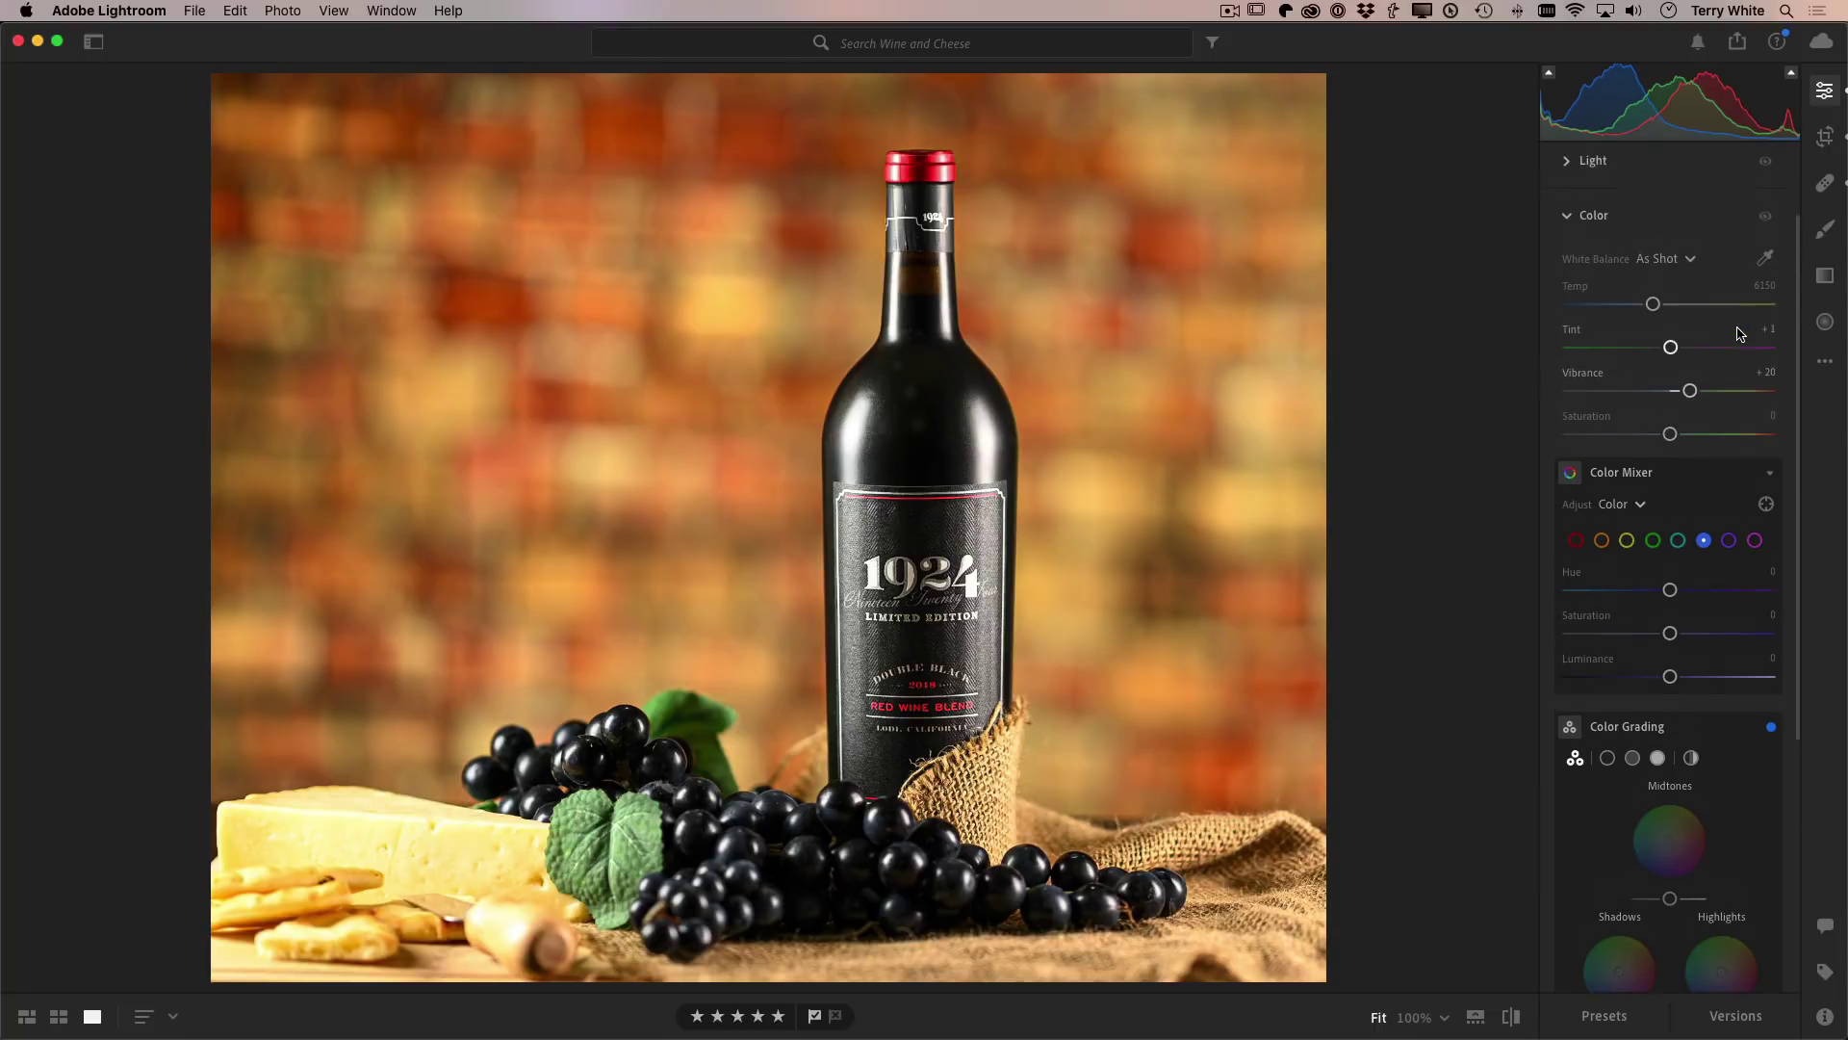
left_click(1767, 243)
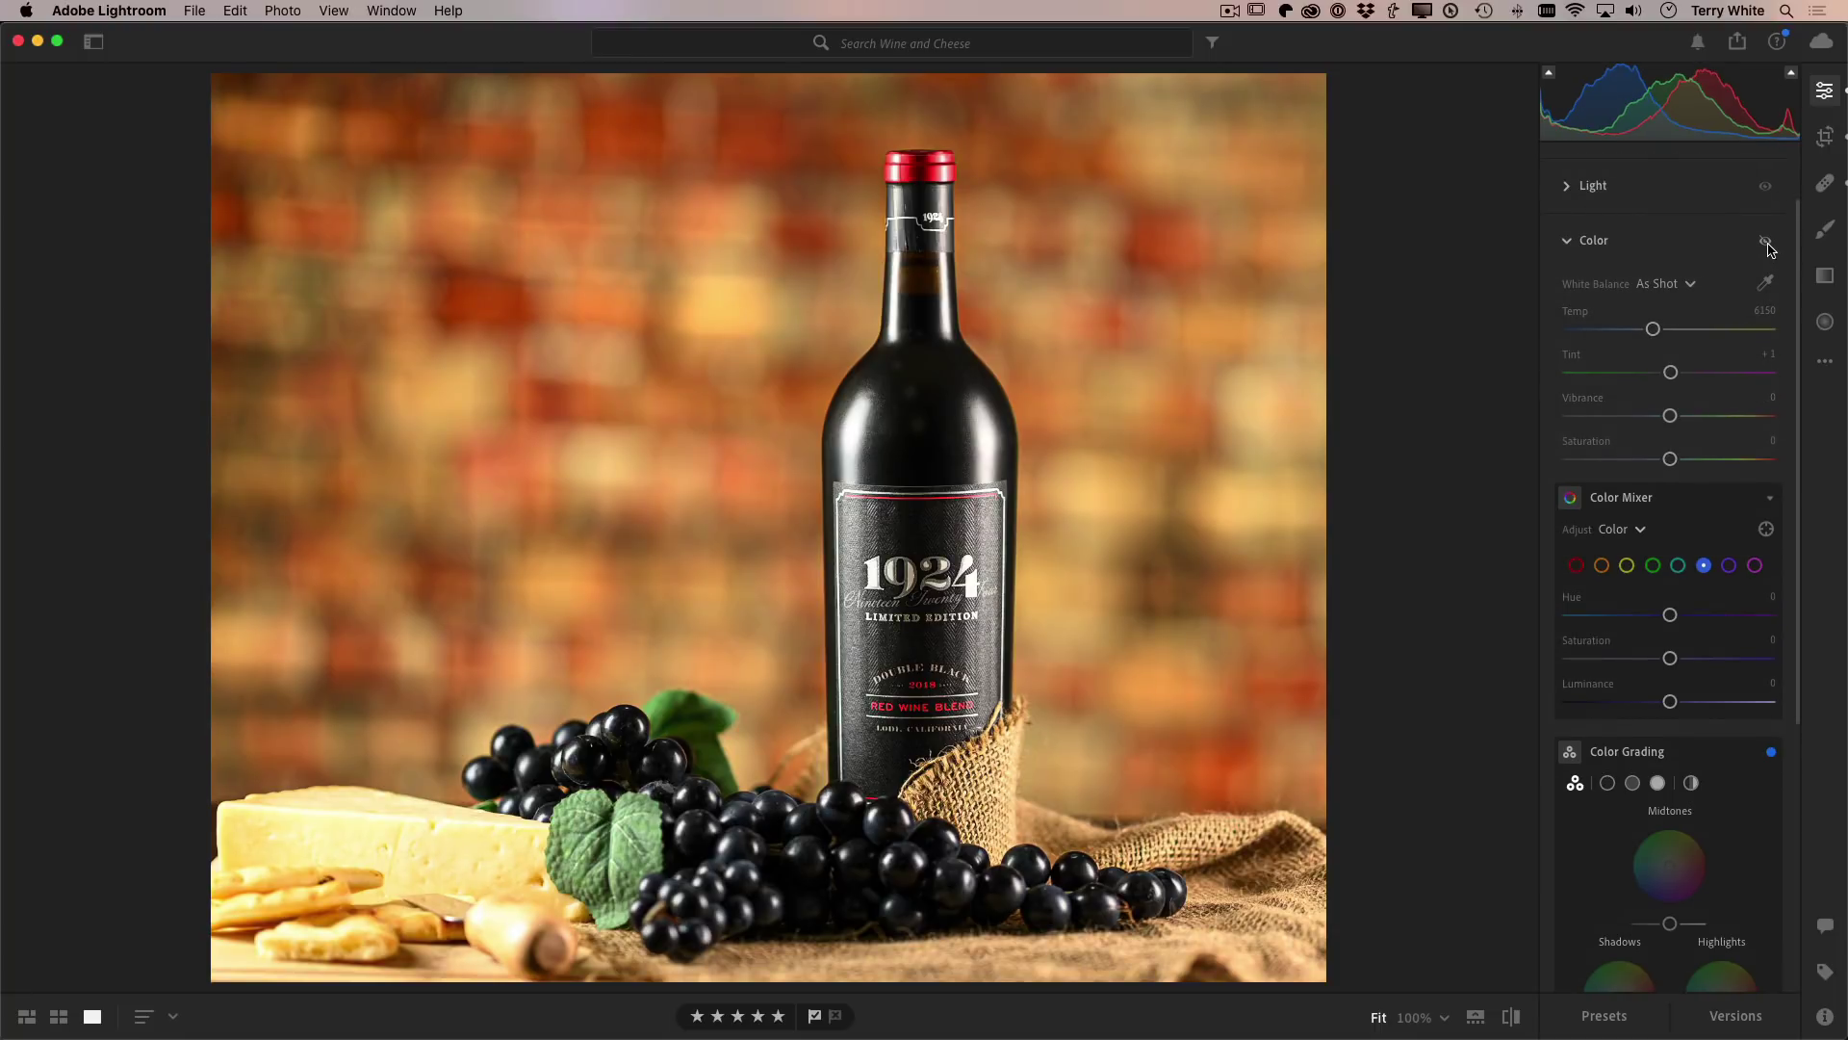
left_click(1767, 243)
left_click(1767, 242)
left_click(1767, 242)
left_click(1767, 242)
left_click(1767, 243)
left_click(1768, 242)
left_click(1768, 243)
left_click(1767, 242)
left_click(1767, 243)
left_click(1767, 243)
left_click(1767, 245)
Step: Raise Vibrance to +68, compare with Color adjustments toggled, then undo back to +20
left_click_drag(1691, 416, 1738, 416)
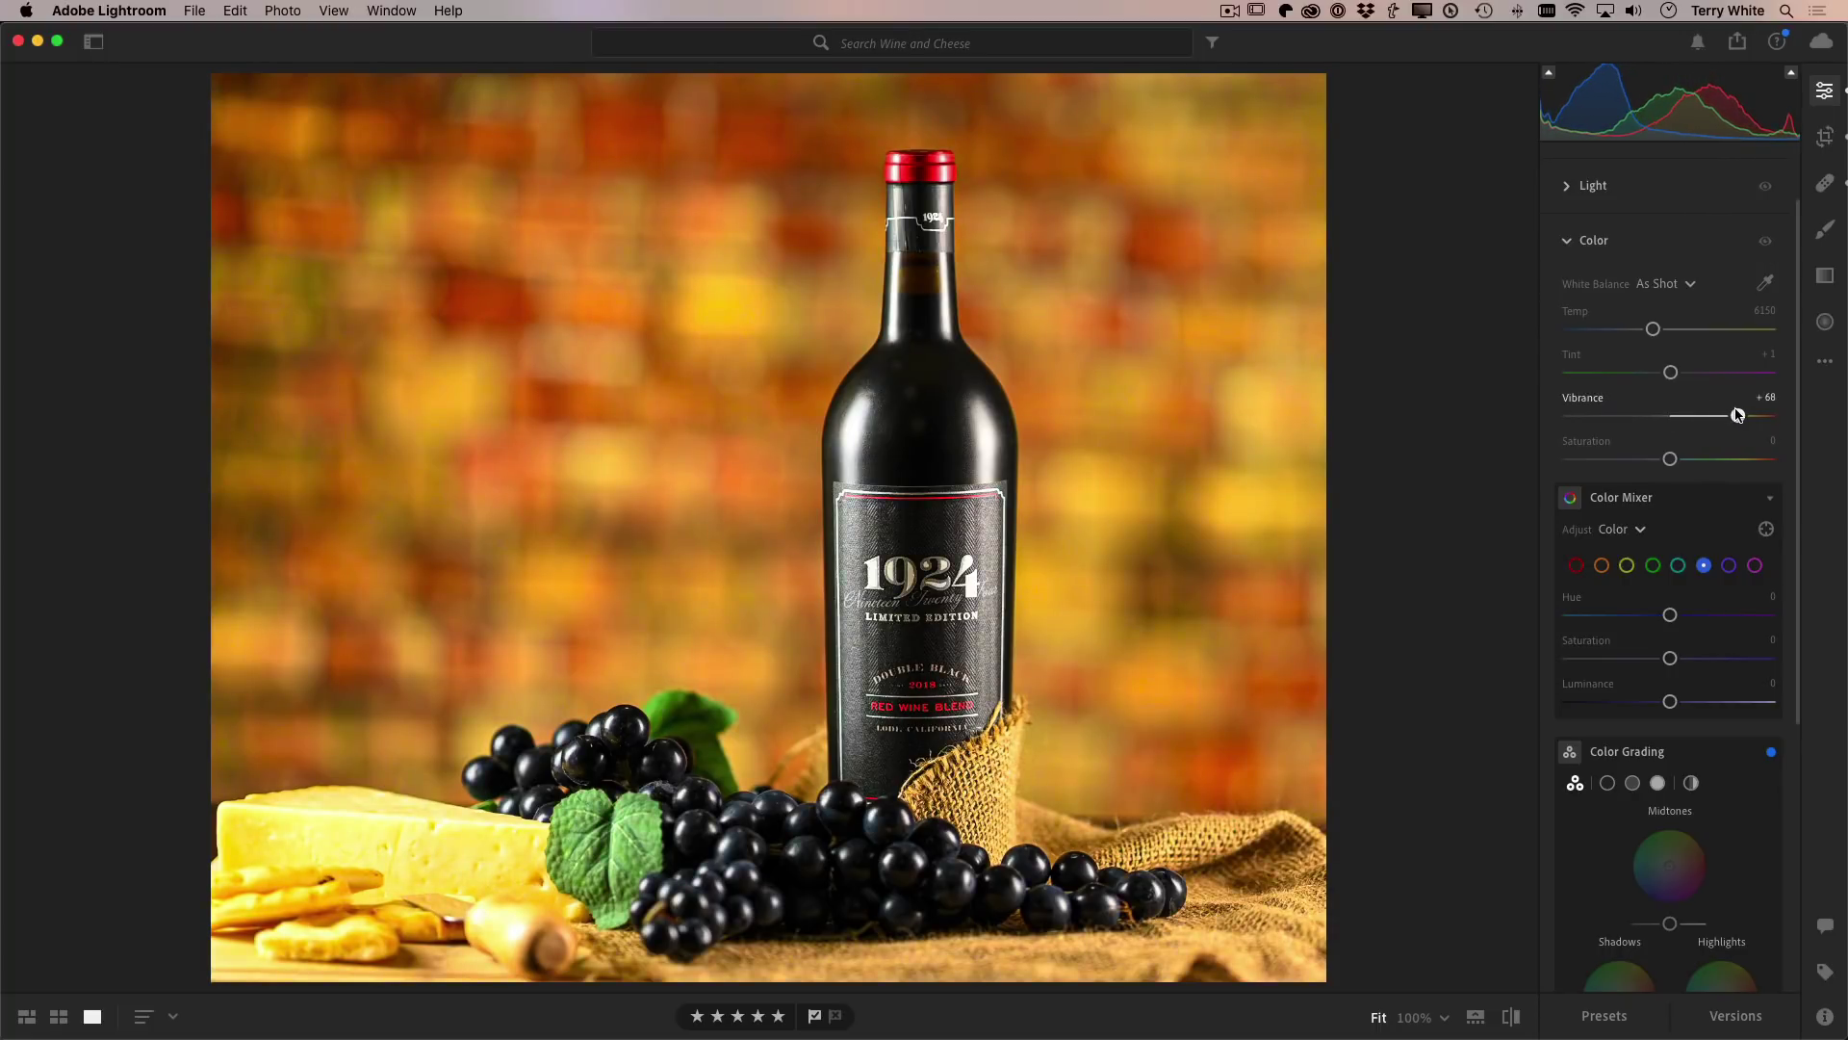
left_click(1766, 243)
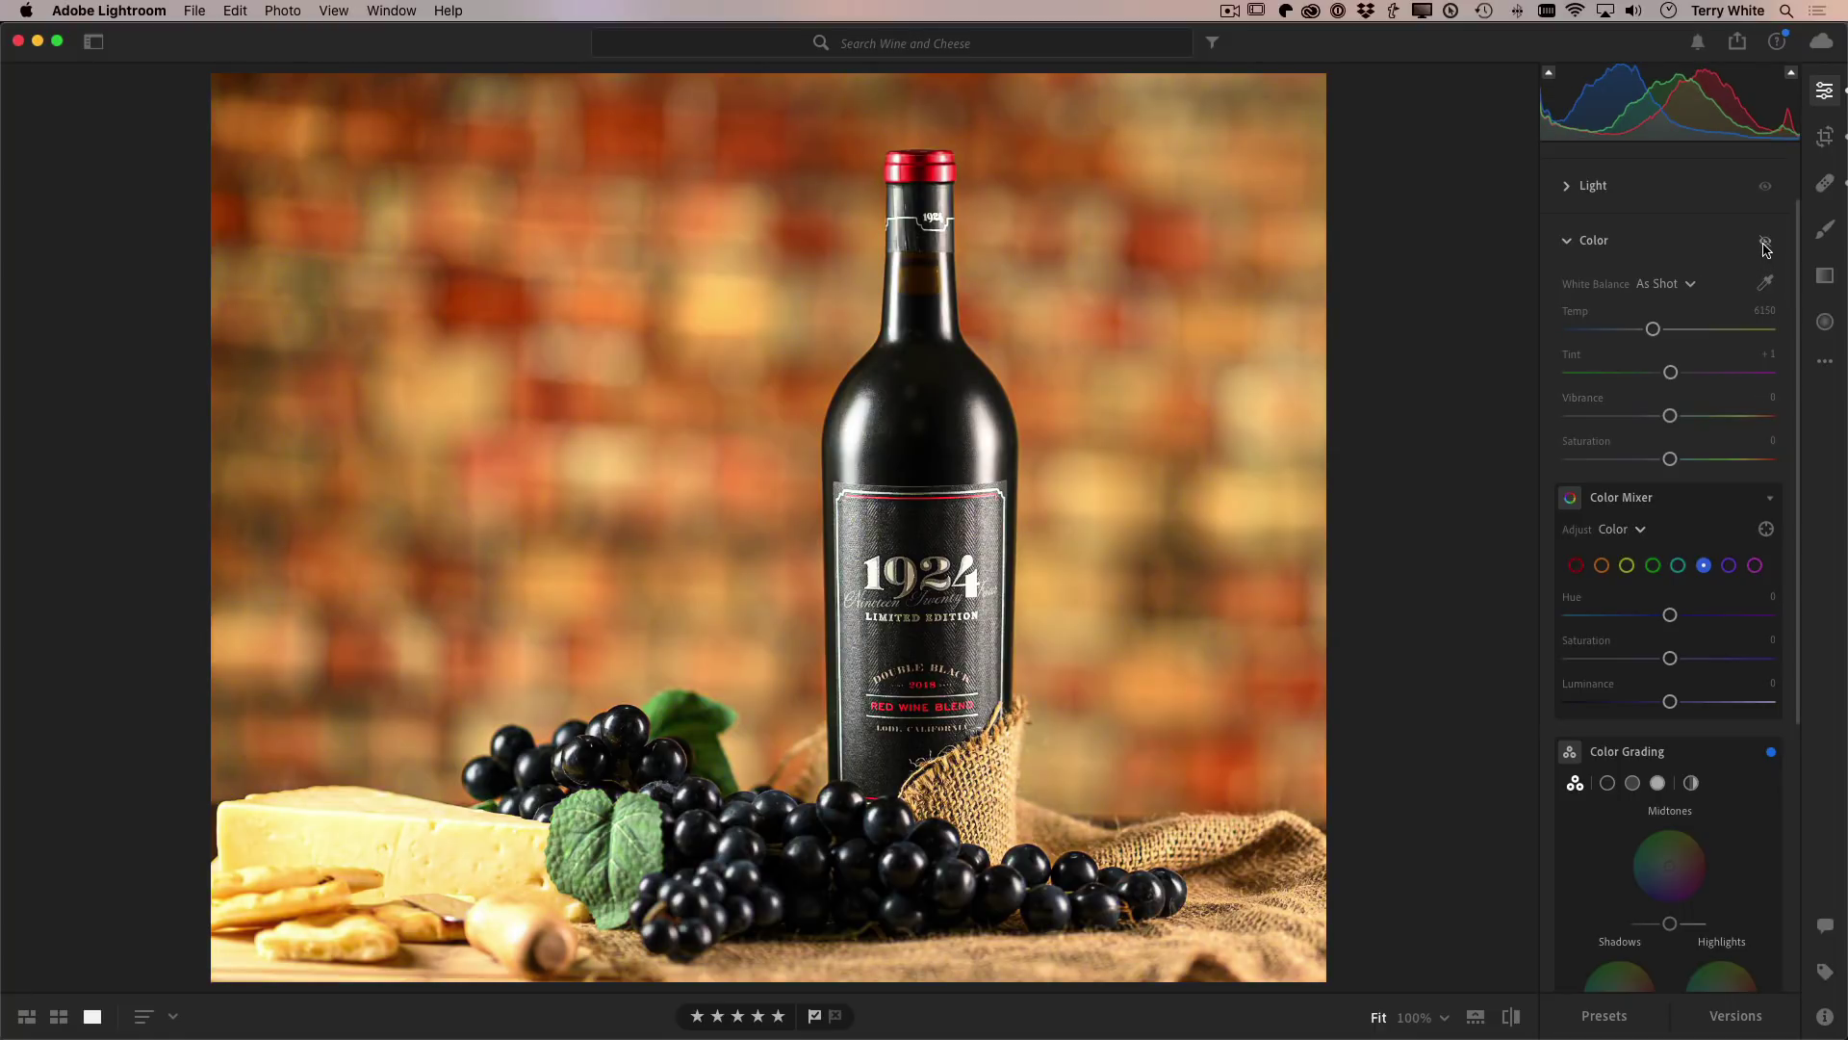
left_click(1765, 244)
left_click(1766, 242)
left_click(1765, 242)
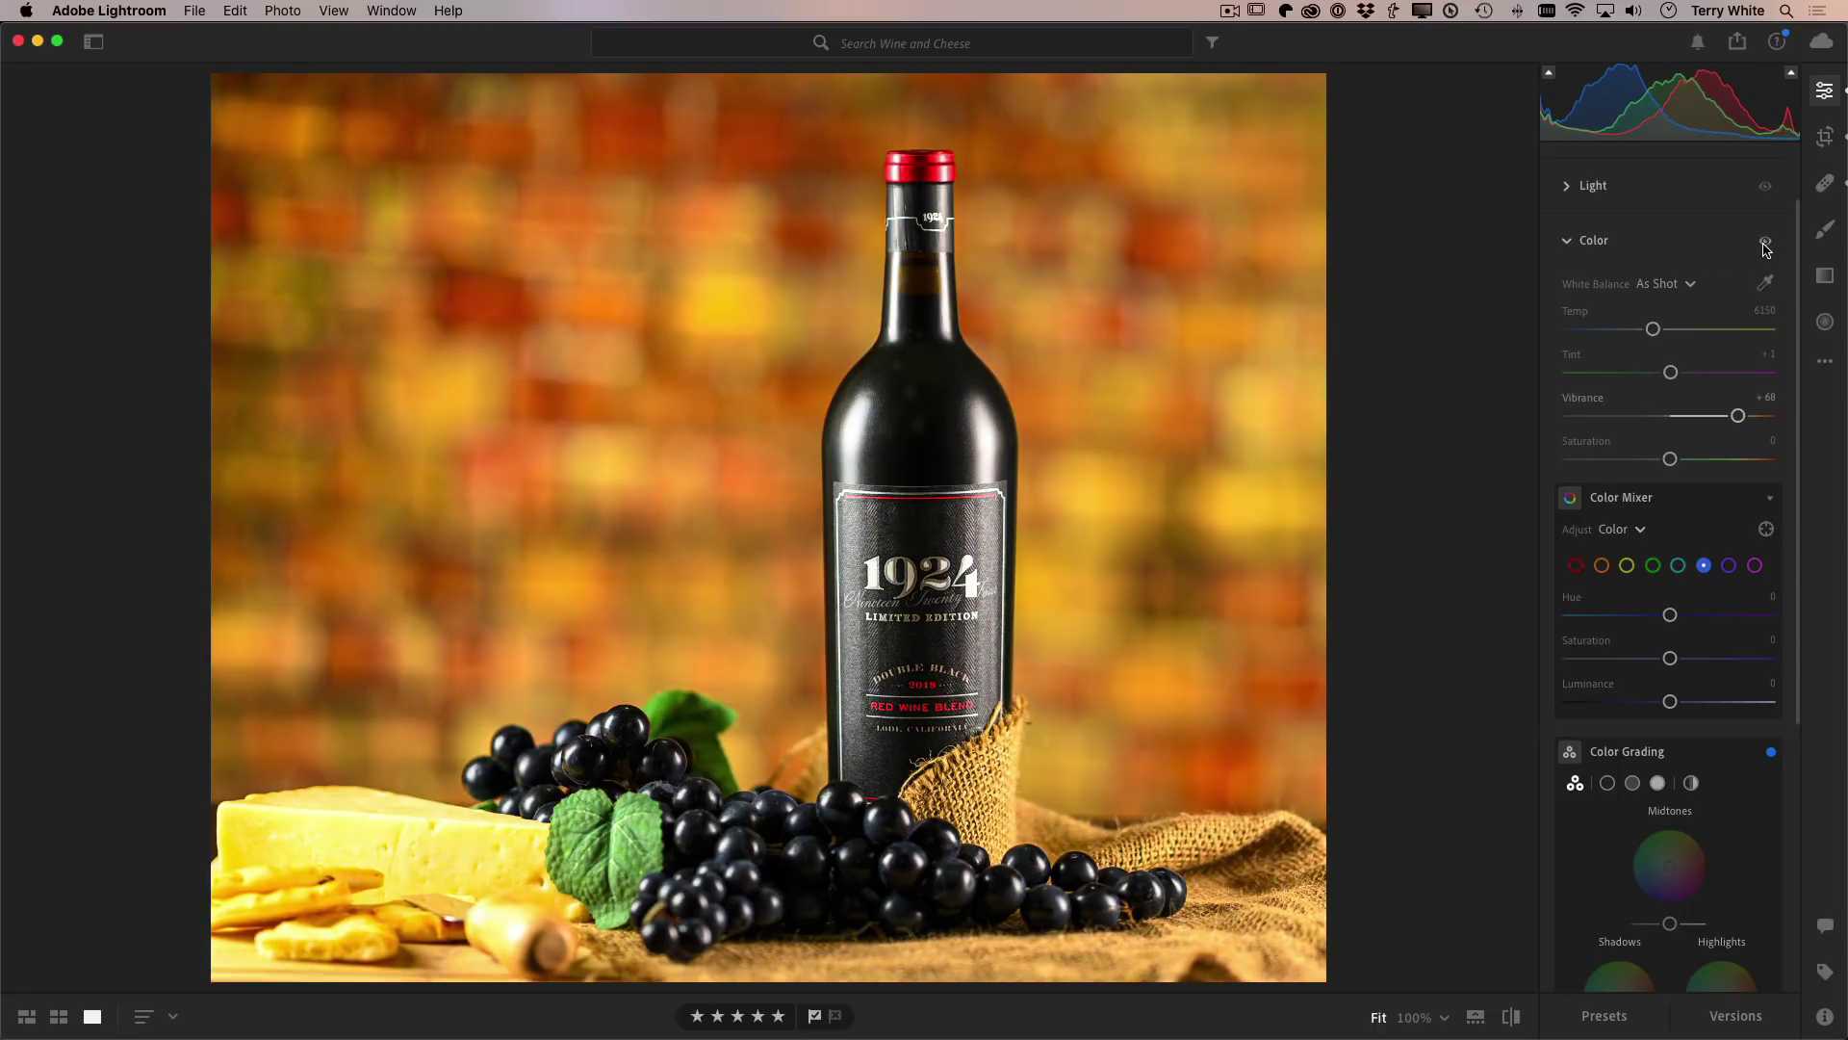
left_click(1766, 242)
left_click(1765, 245)
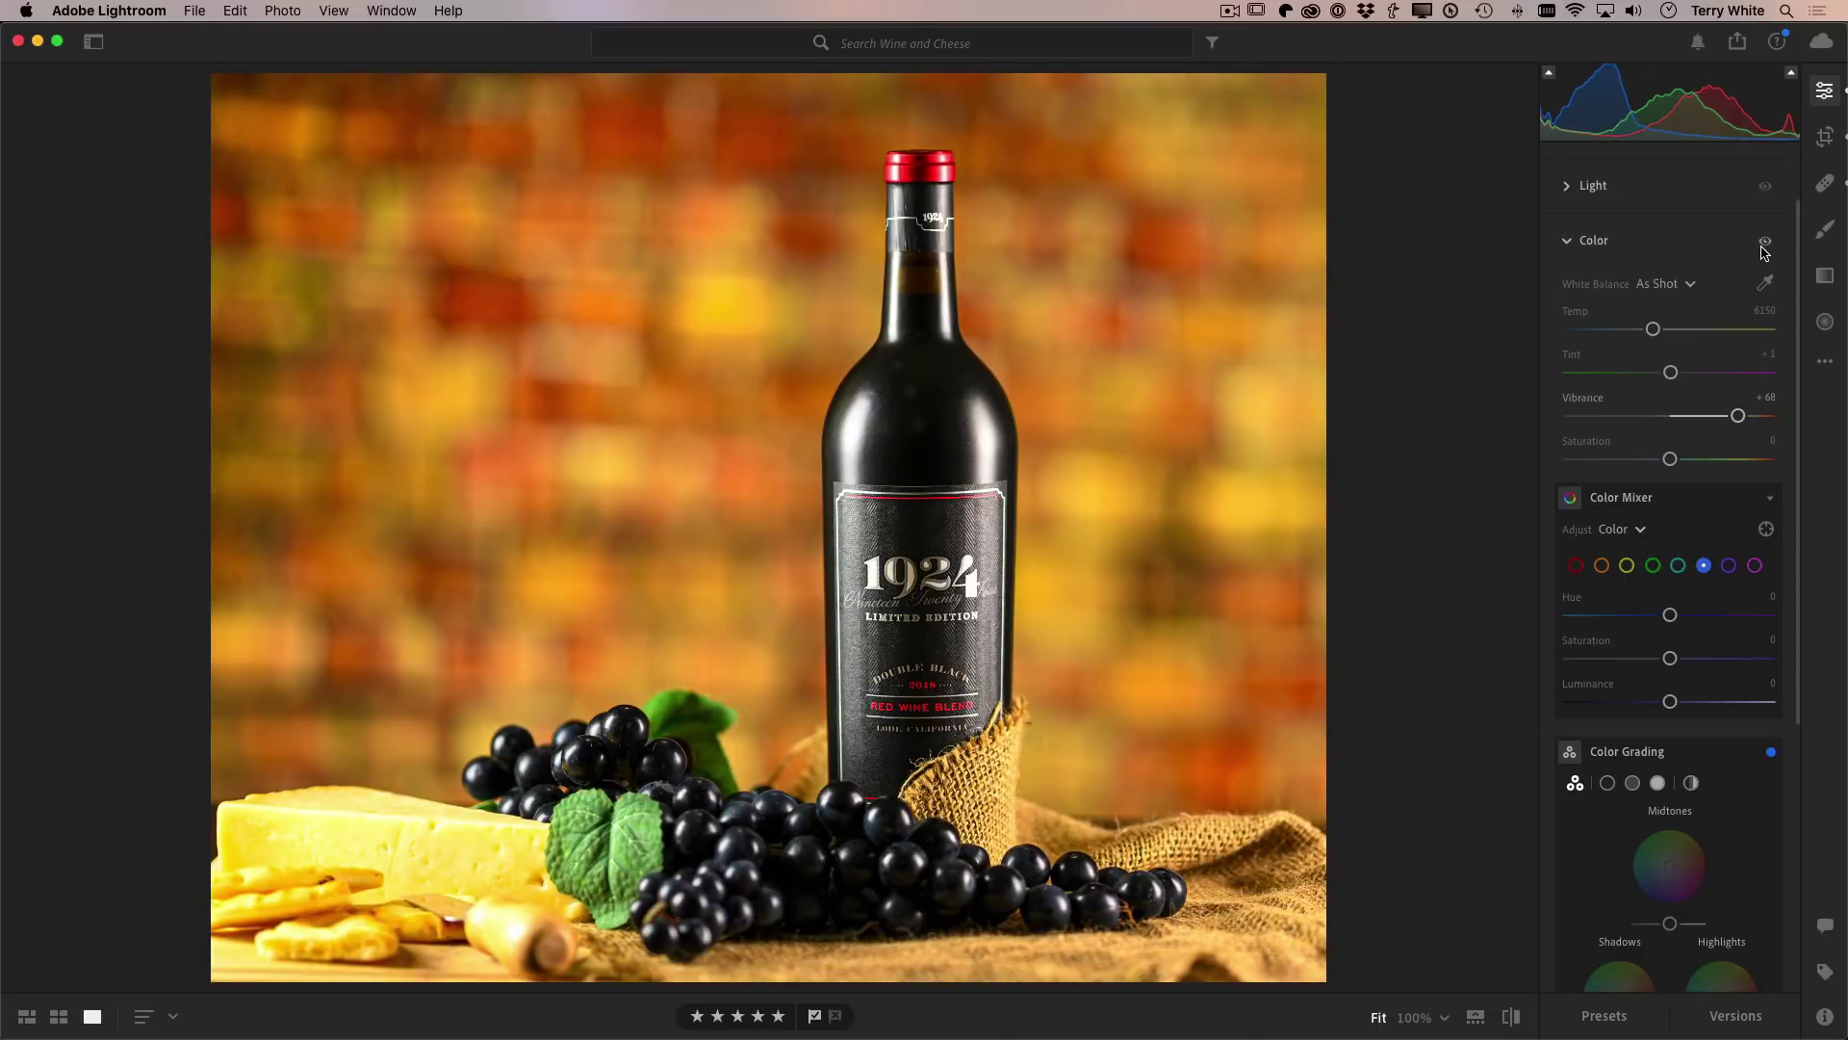
key("super+z")
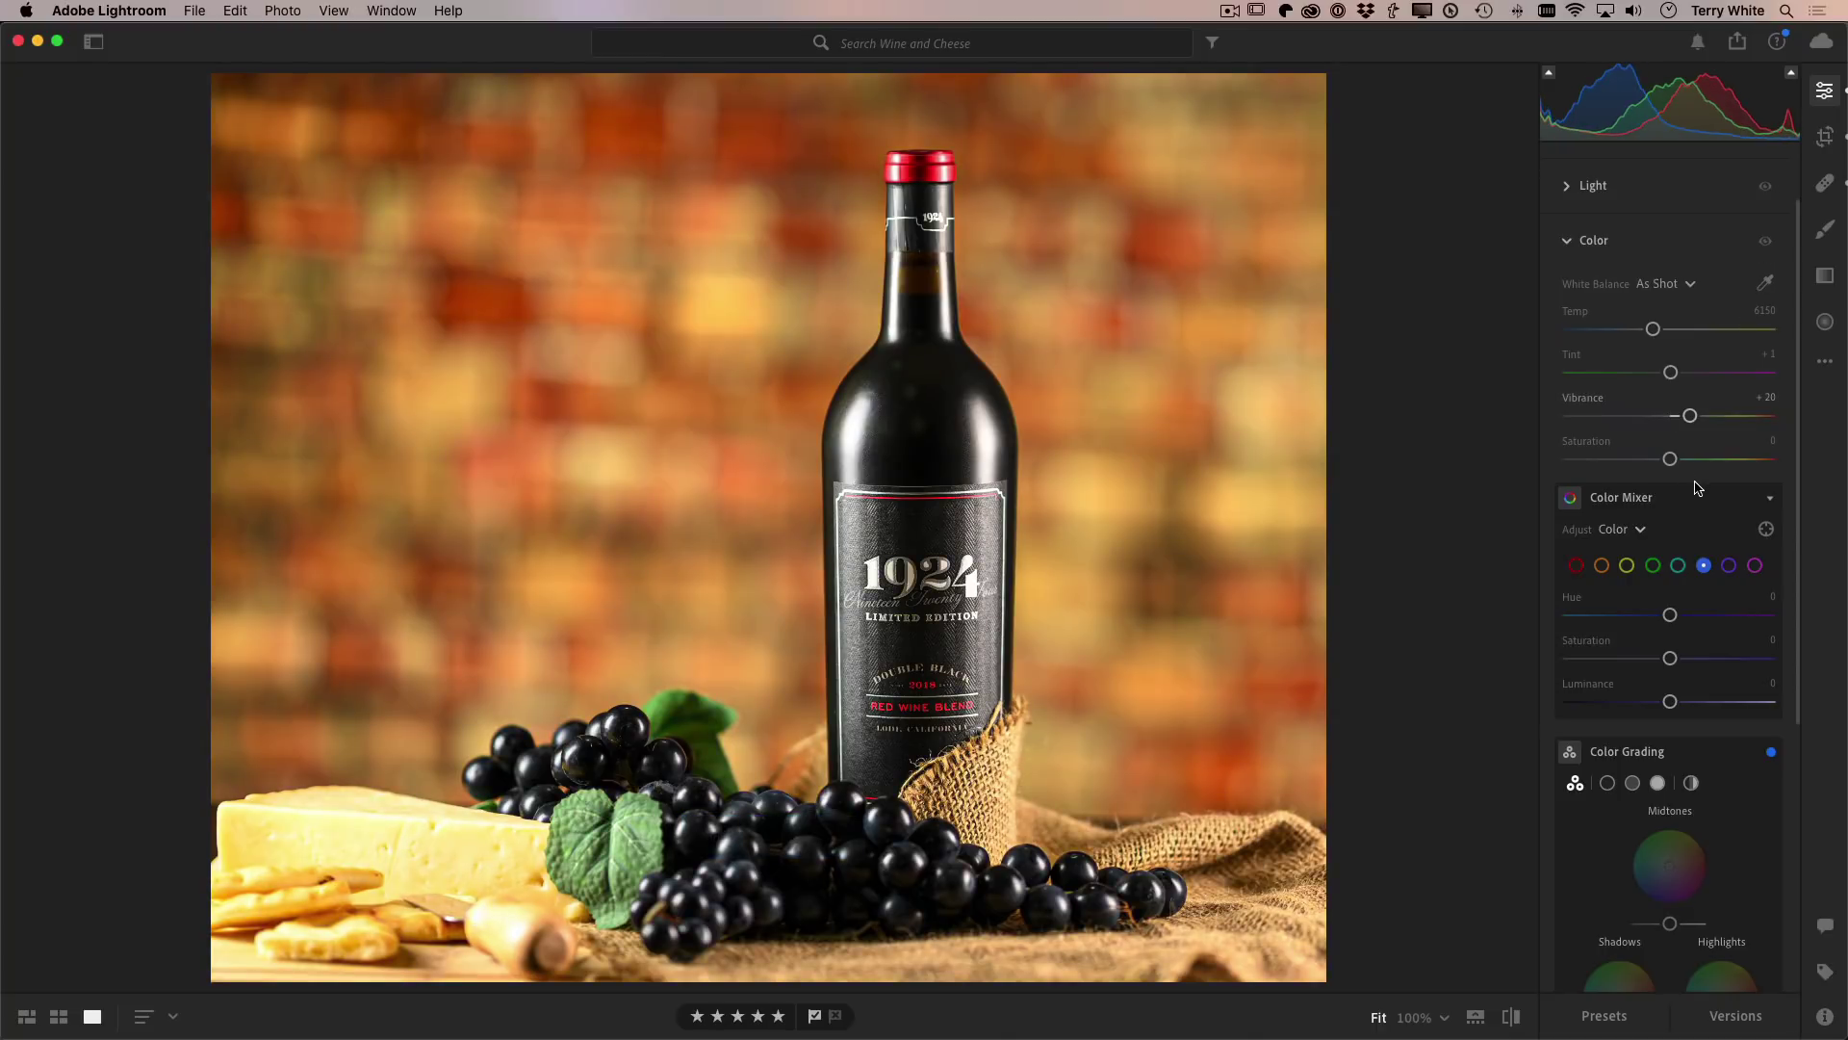